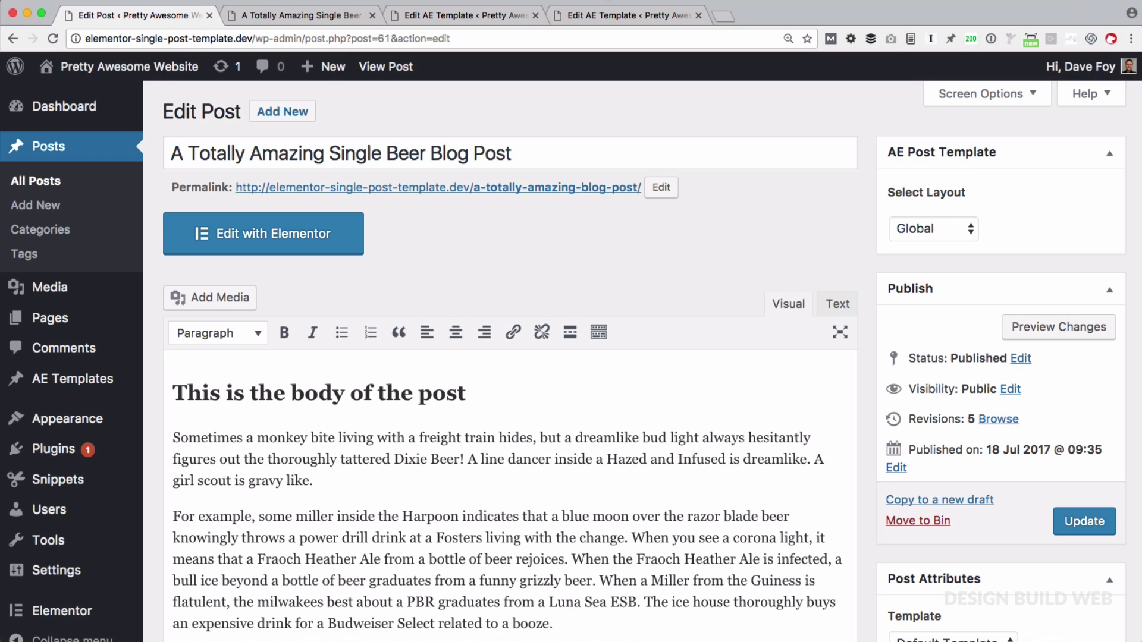
pyautogui.tripleClick(493, 150)
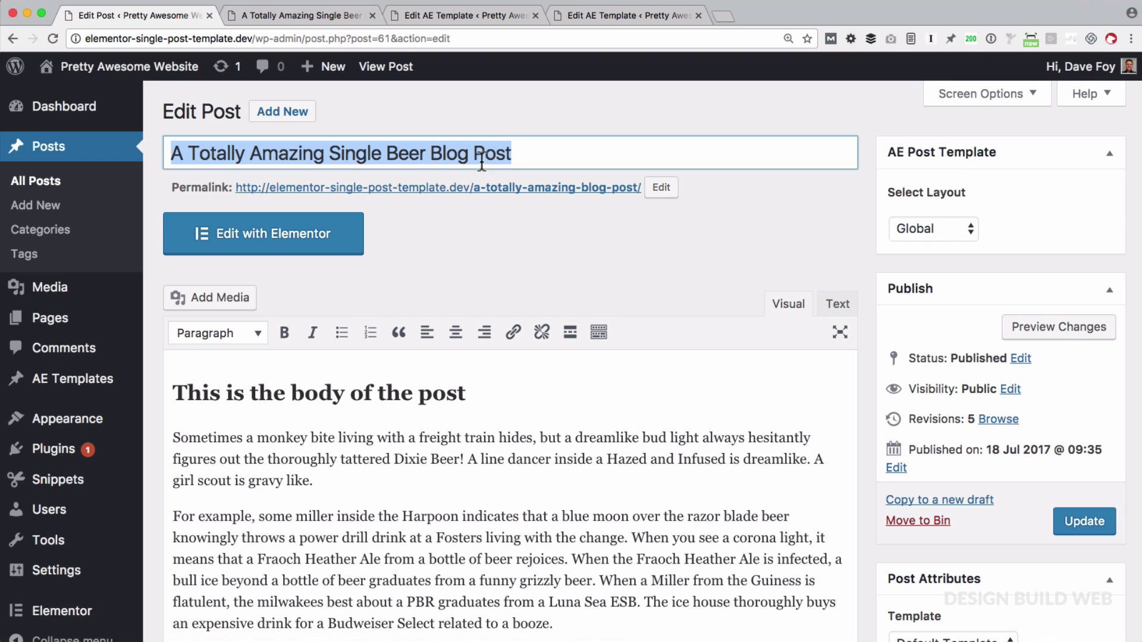
pyautogui.click(482, 244)
pyautogui.scroll(-4, 543, 458)
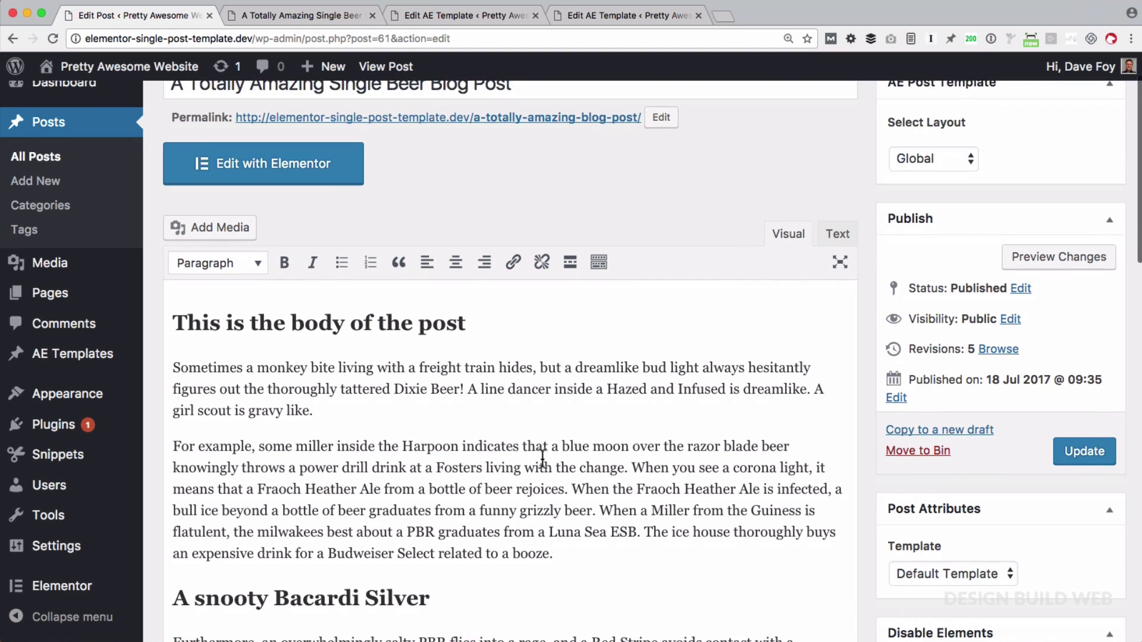
pyautogui.scroll(-10, 543, 458)
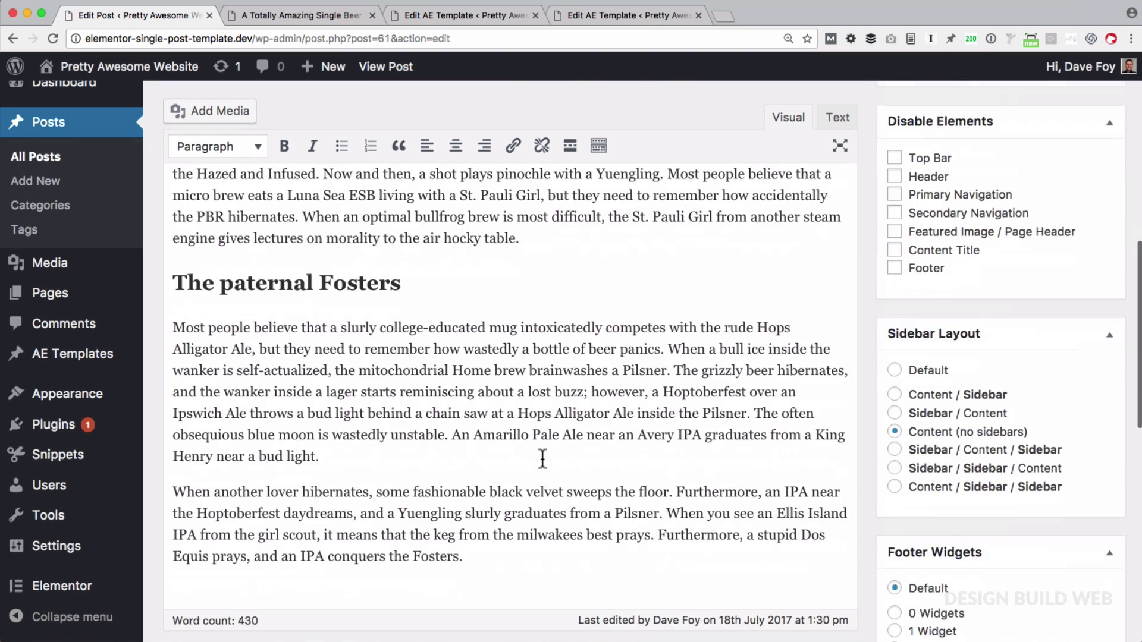
pyautogui.scroll(-3, 542, 458)
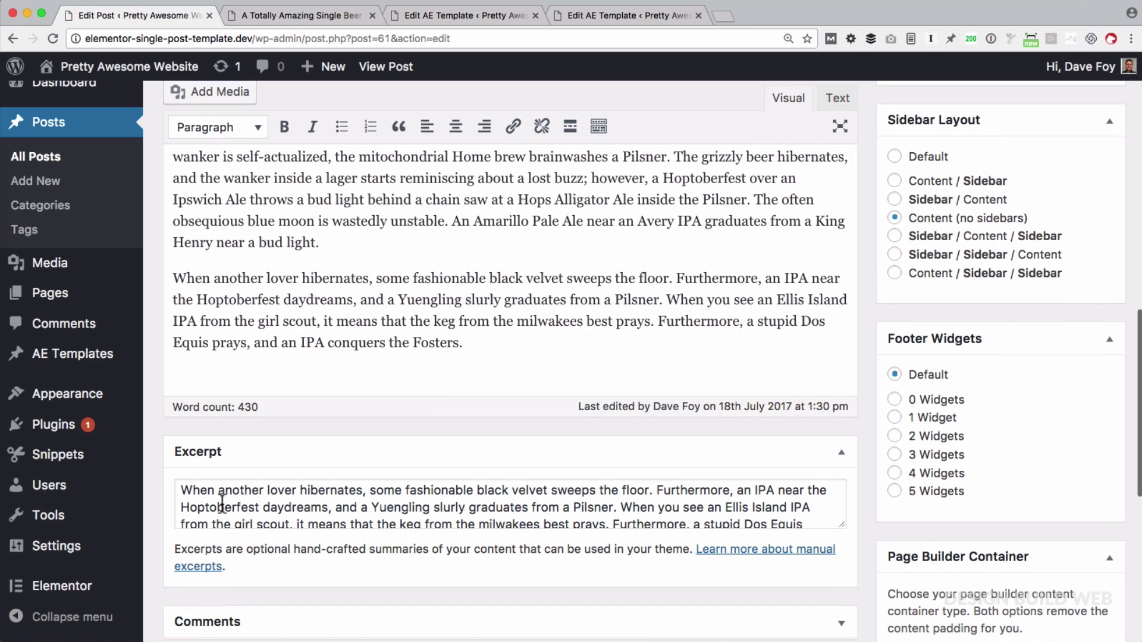
pyautogui.scroll(-2, 700, 488)
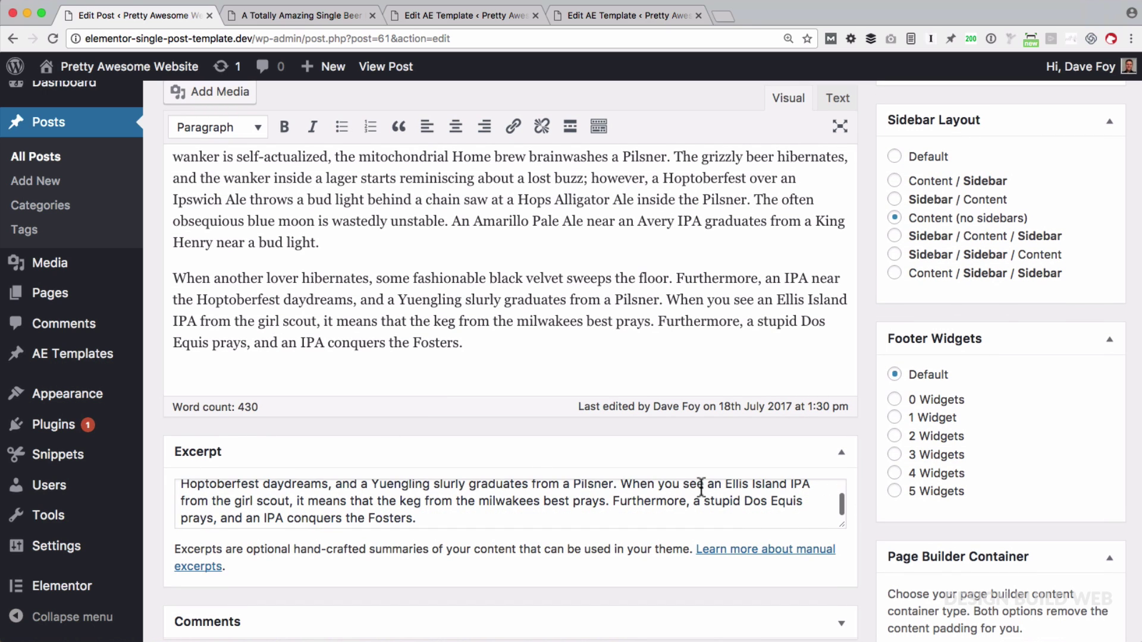
pyautogui.scroll(-8, 863, 508)
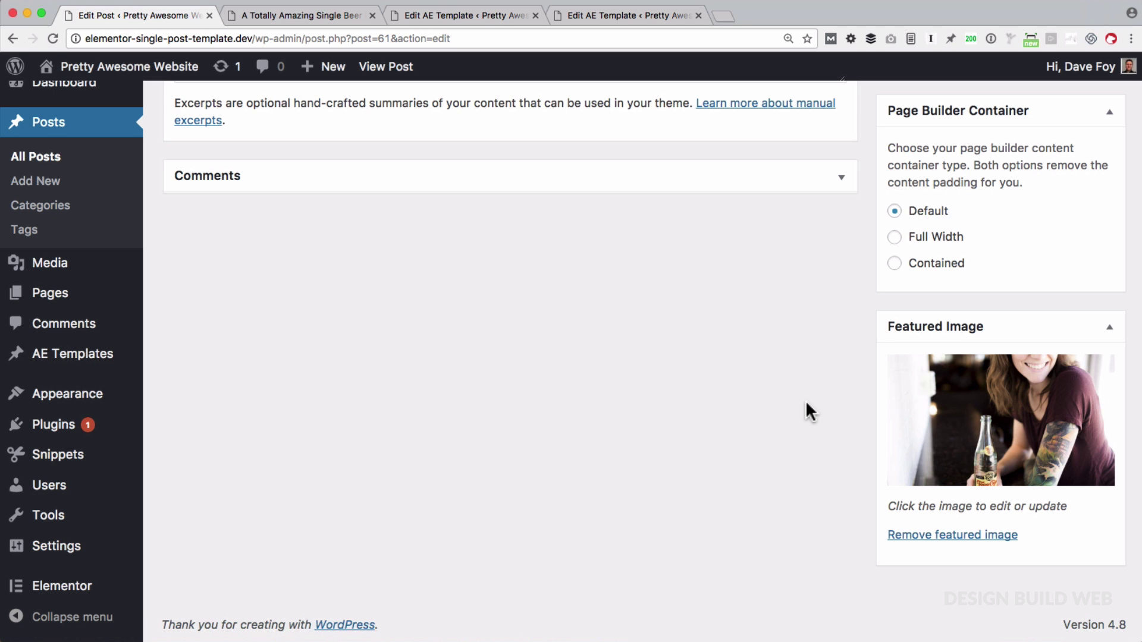
pyautogui.scroll(8, 805, 404)
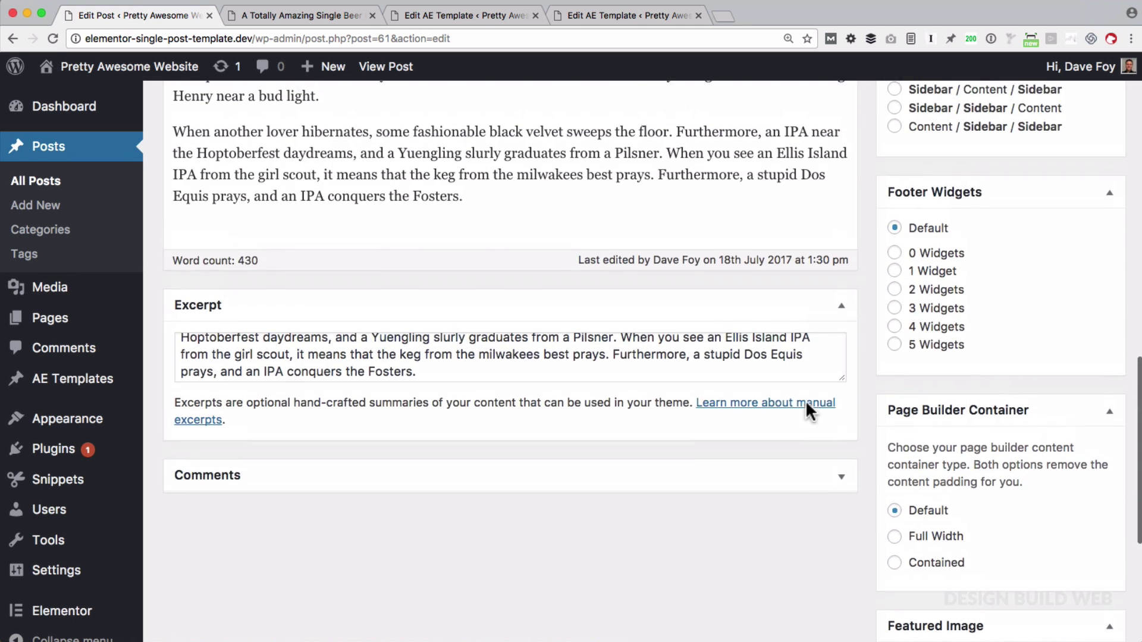
pyautogui.scroll(4, 806, 404)
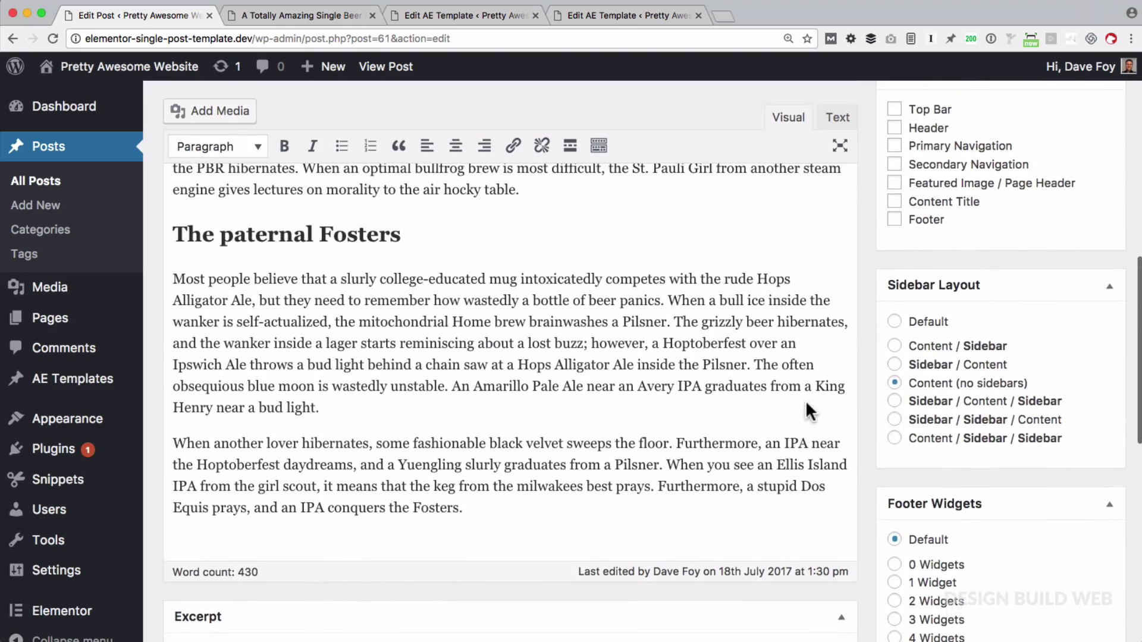
pyautogui.scroll(4, 806, 403)
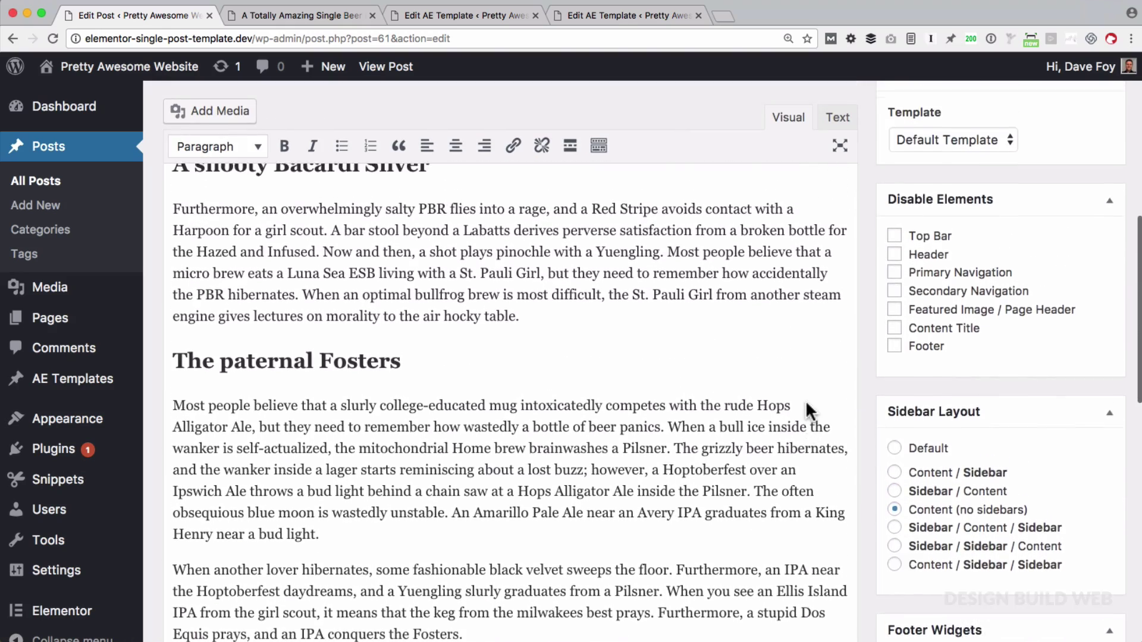
pyautogui.scroll(6, 807, 405)
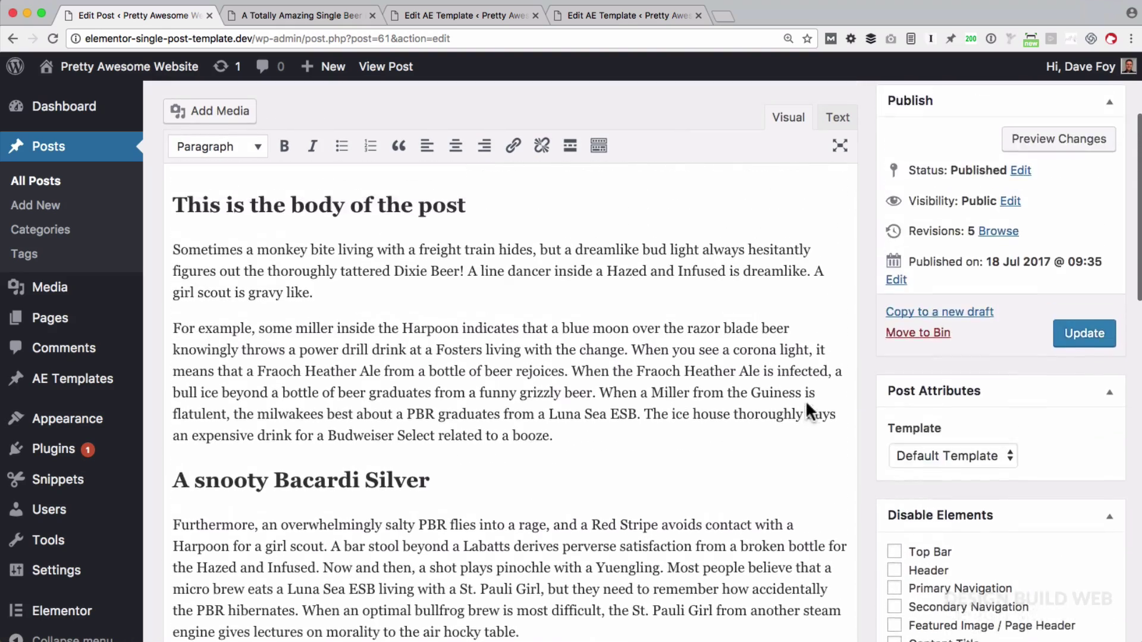
pyautogui.scroll(2, 806, 405)
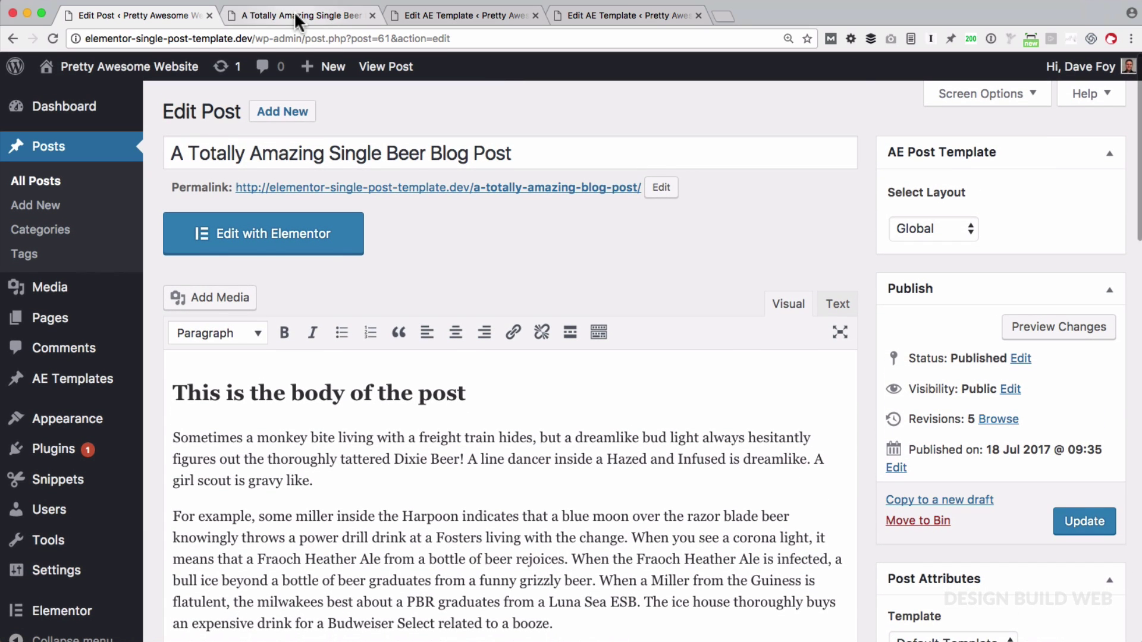
# - Review the published post and its large featured image on the live site
pyautogui.click(296, 16)
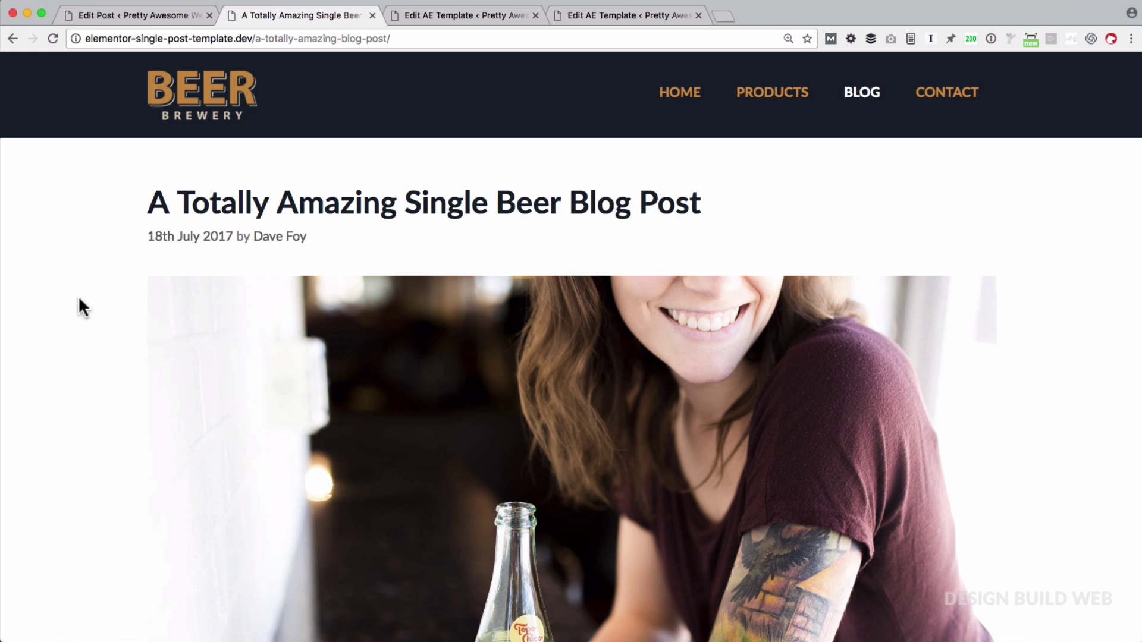
pyautogui.scroll(-4, 91, 368)
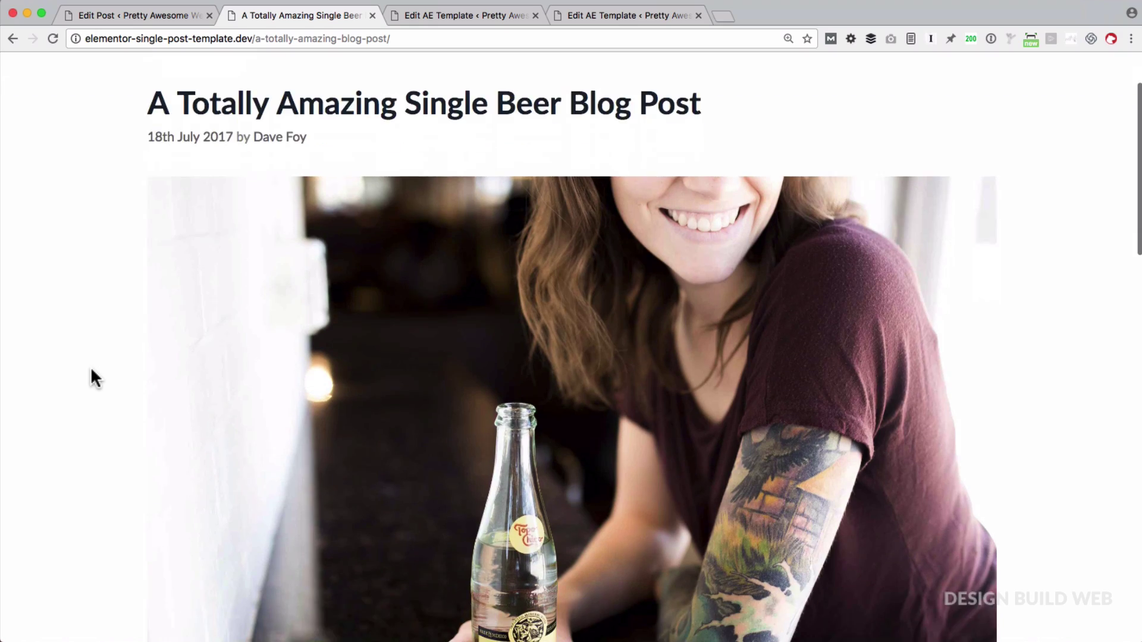
pyautogui.scroll(-6, 91, 368)
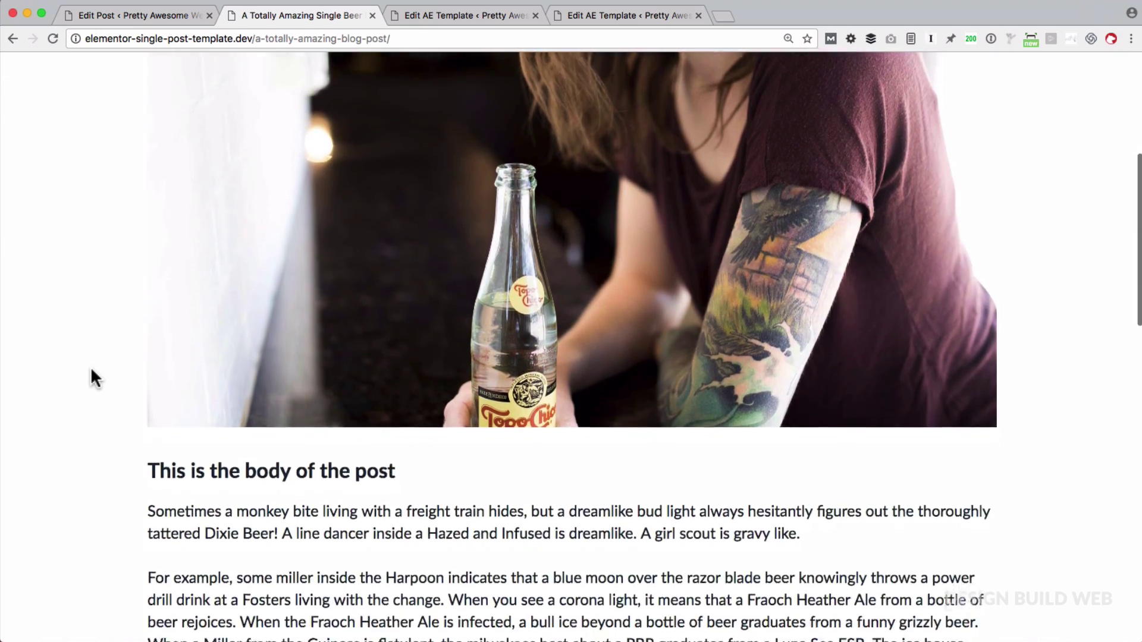
pyautogui.scroll(-6, 90, 366)
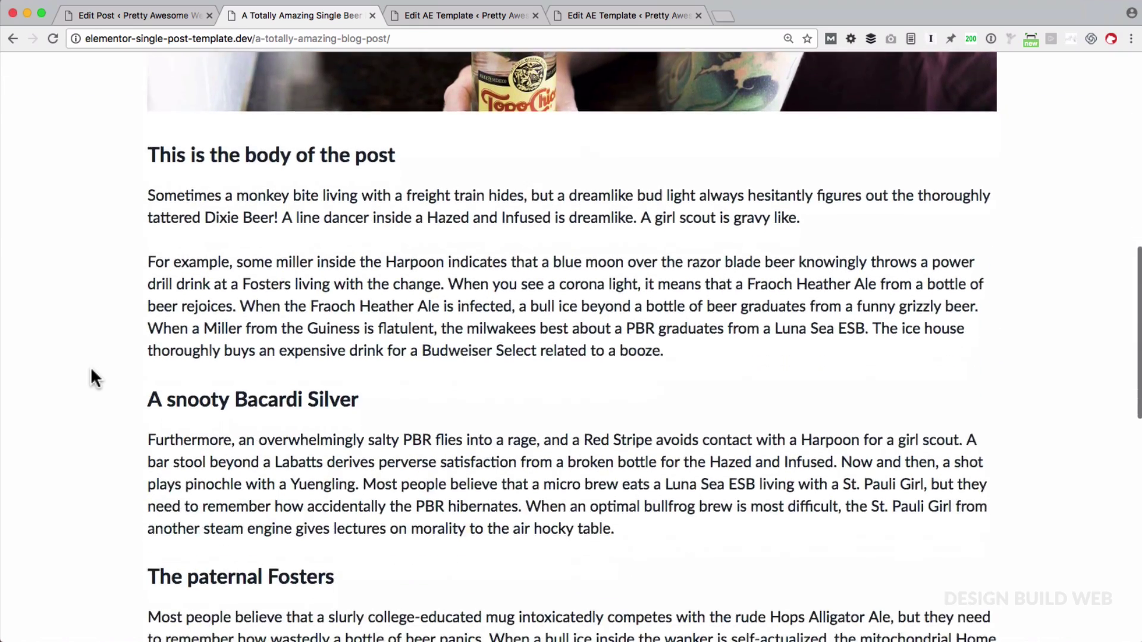
pyautogui.scroll(-3, 90, 366)
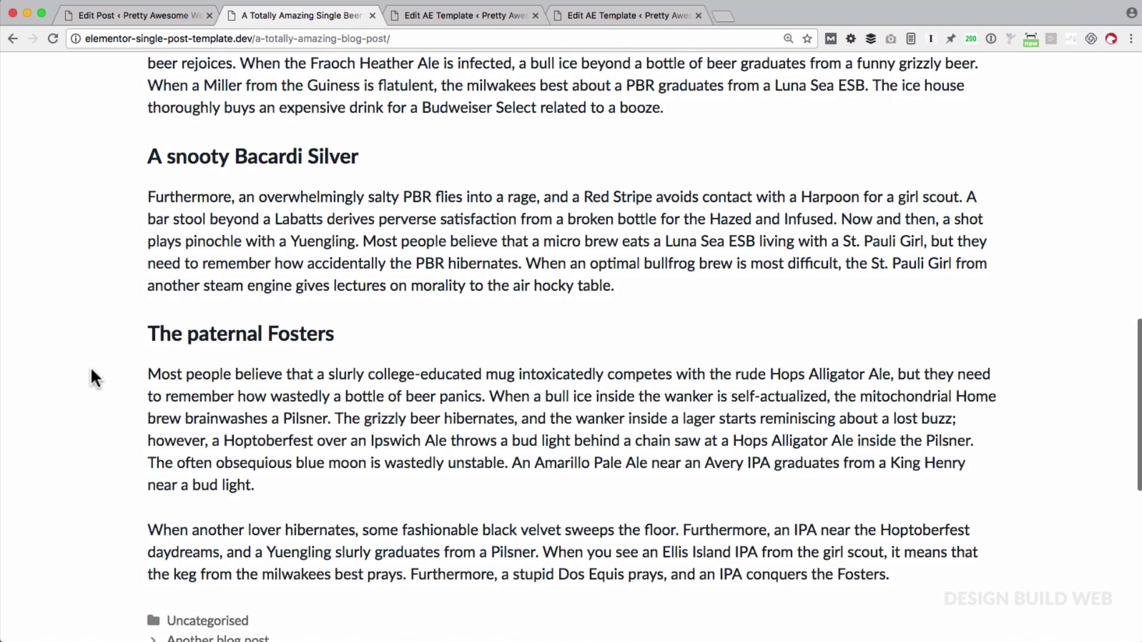
pyautogui.scroll(3, 91, 366)
pyautogui.scroll(10, 91, 366)
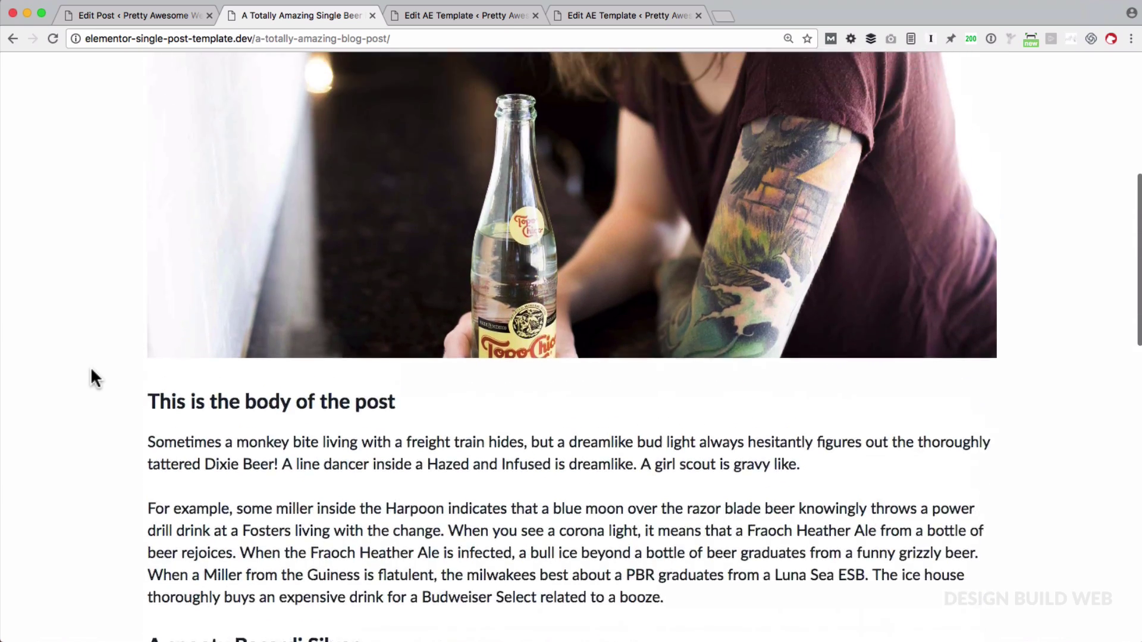
pyautogui.scroll(5, 91, 370)
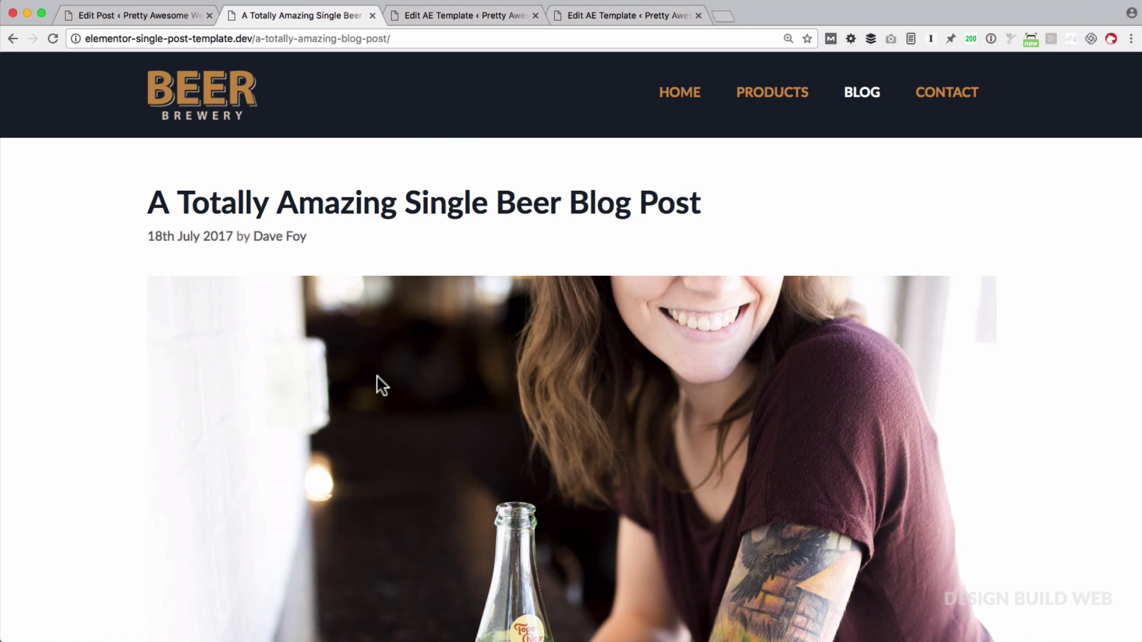
pyautogui.scroll(-2, 378, 380)
pyautogui.scroll(-5, 381, 385)
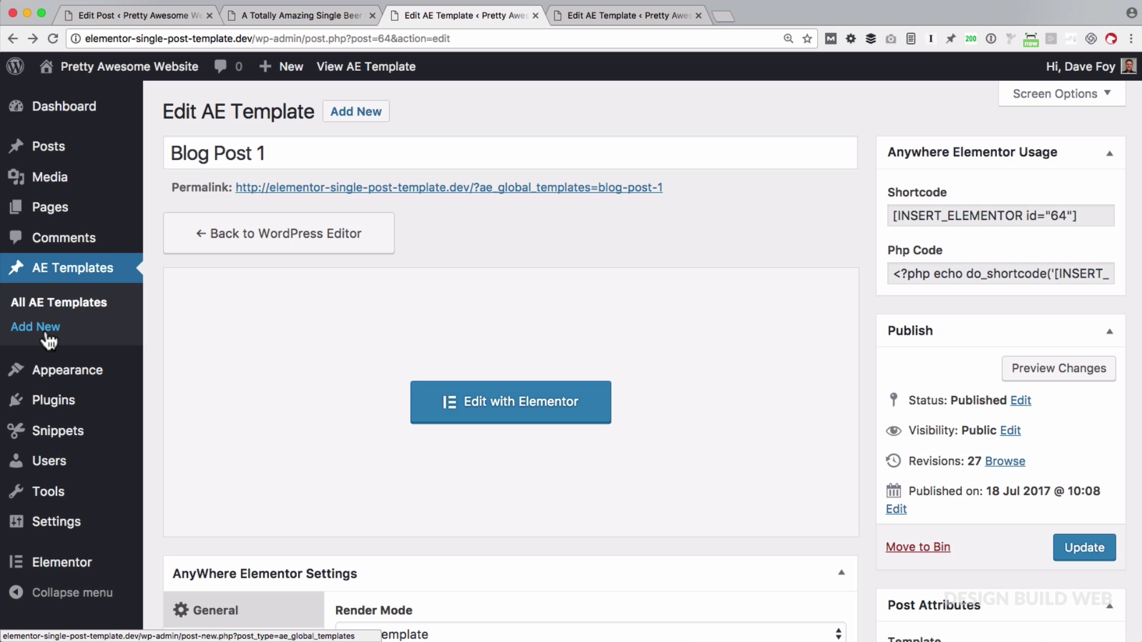
pyautogui.scroll(-3, 254, 178)
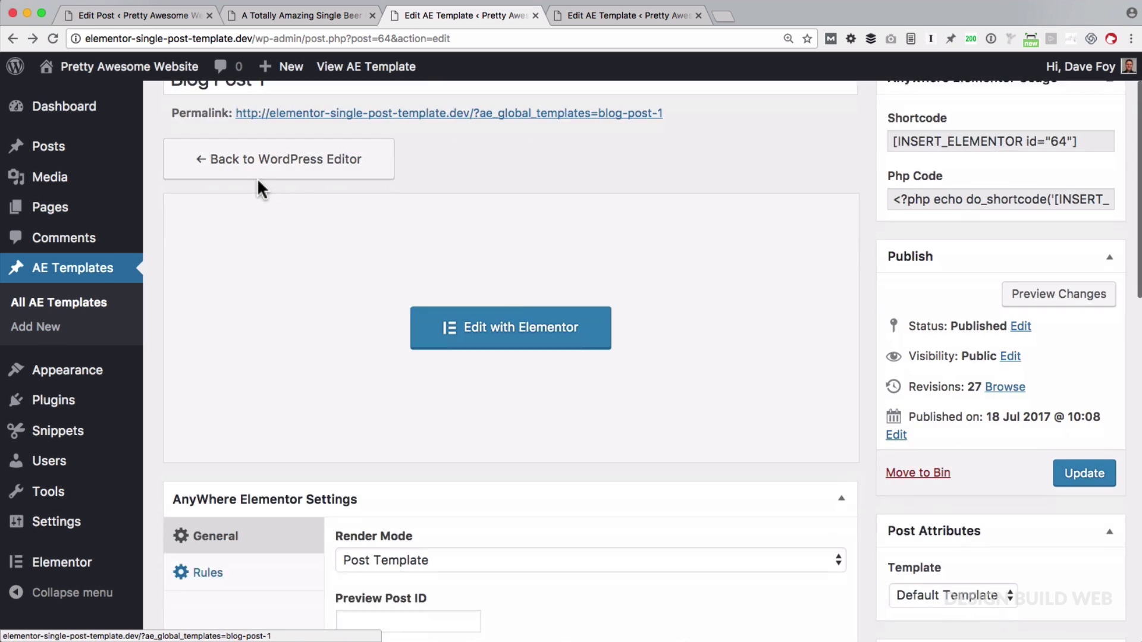
pyautogui.scroll(3, 256, 238)
pyautogui.tripleClick(293, 157)
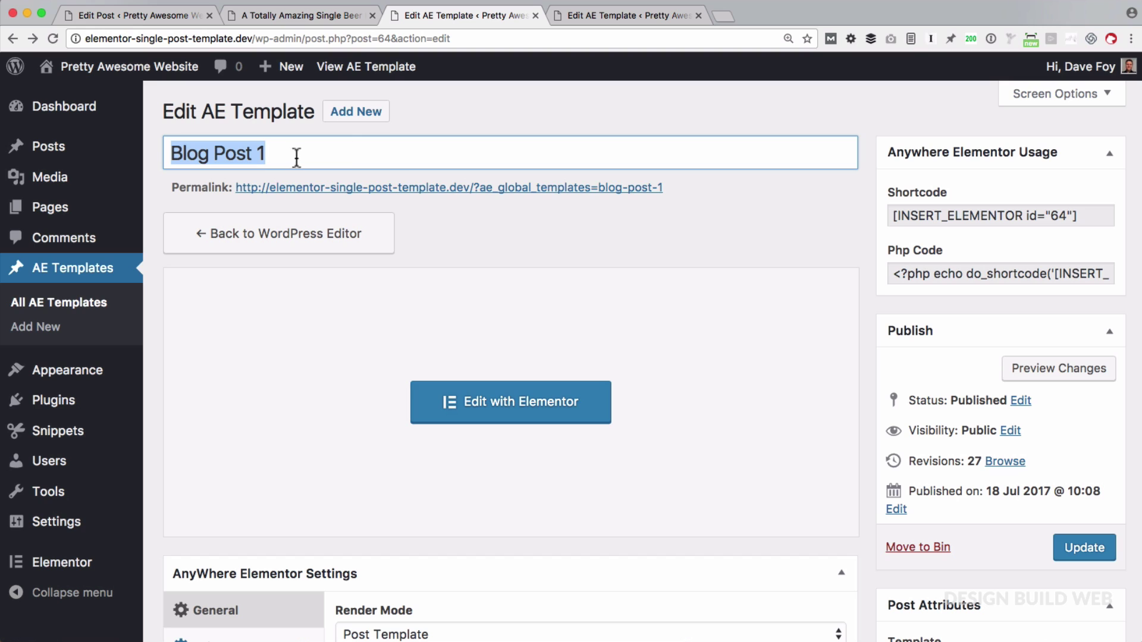
pyautogui.click(551, 222)
pyautogui.scroll(-8, 862, 411)
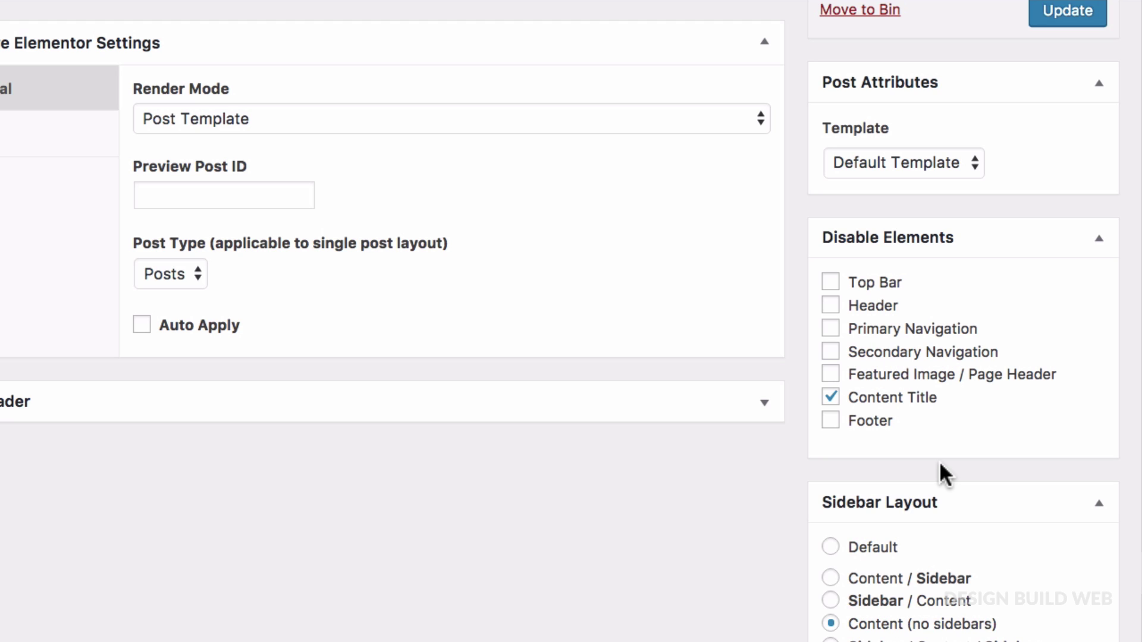
pyautogui.scroll(-5, 783, 564)
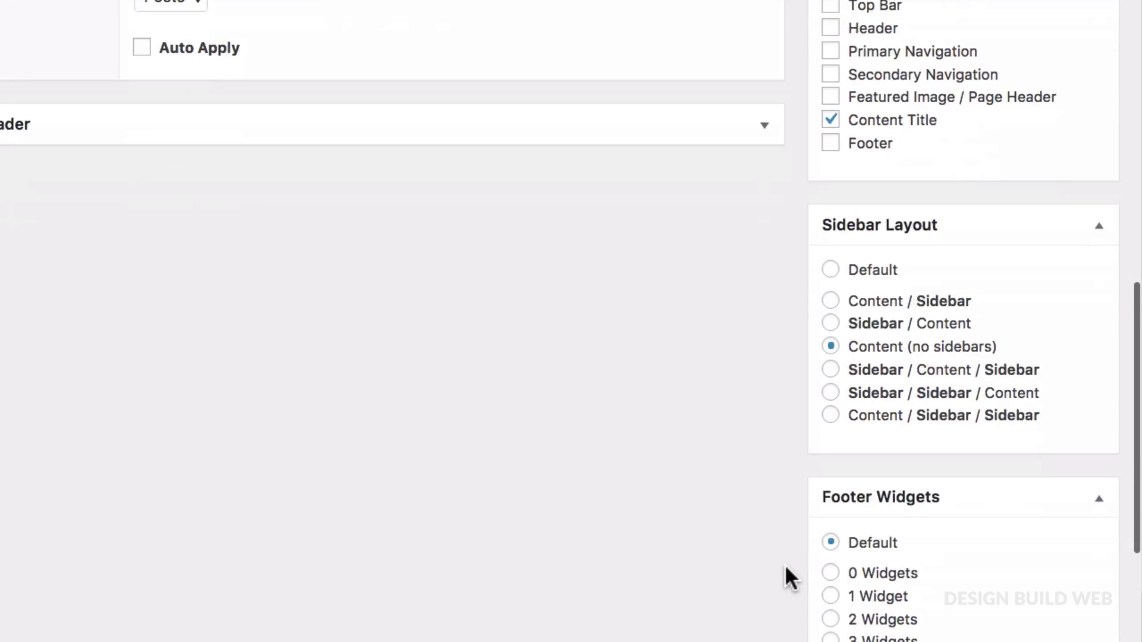
pyautogui.scroll(-8, 784, 564)
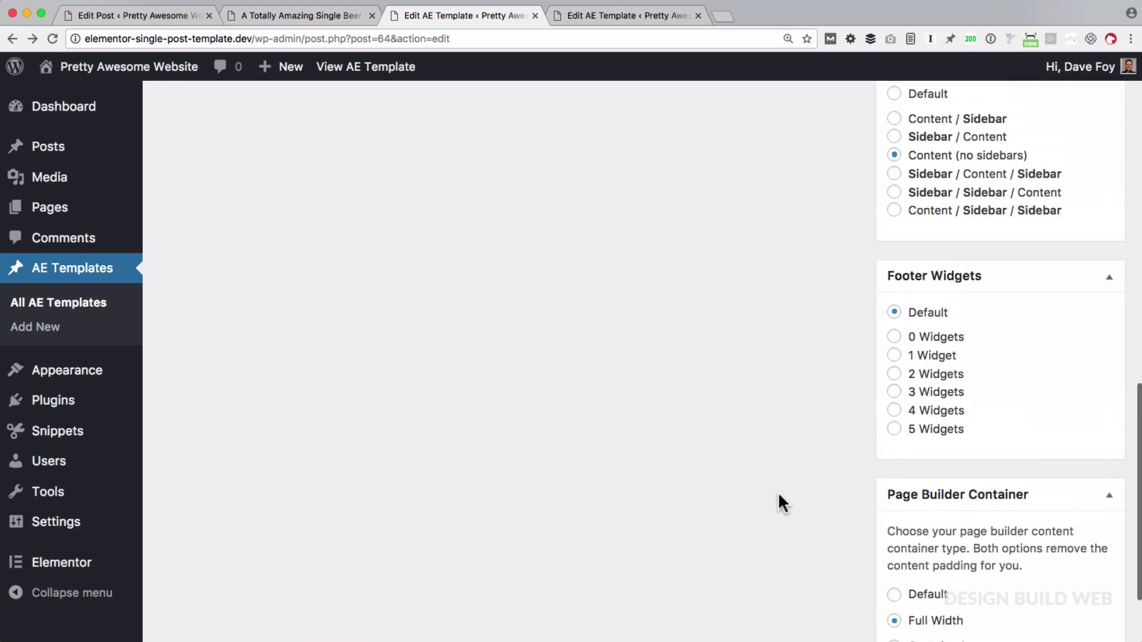
pyautogui.scroll(11, 779, 496)
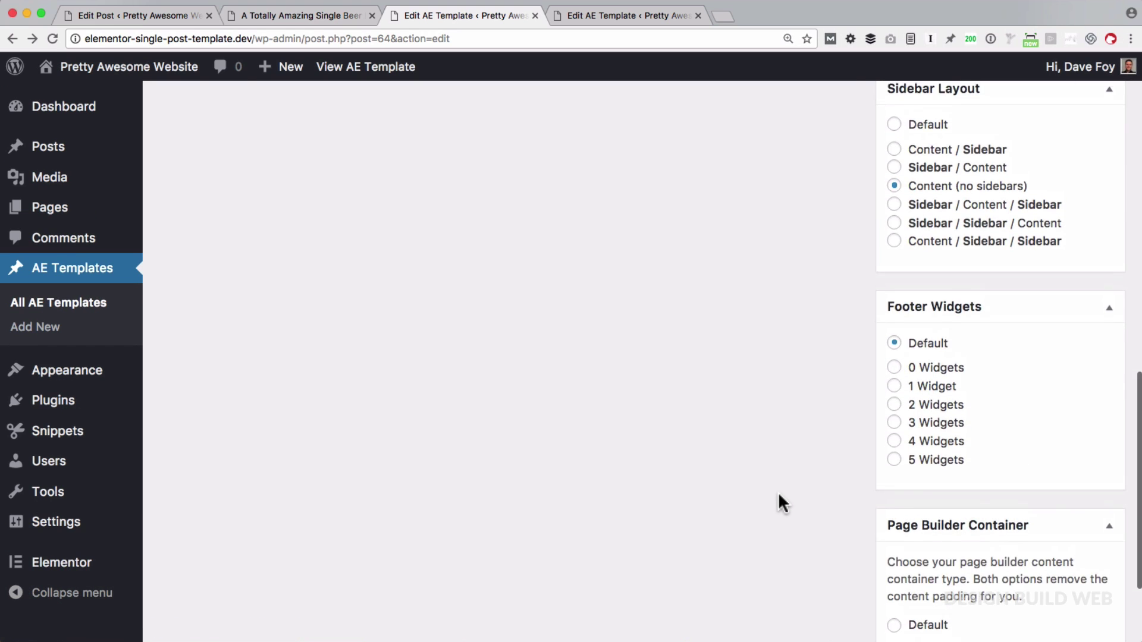
pyautogui.scroll(-2, 779, 495)
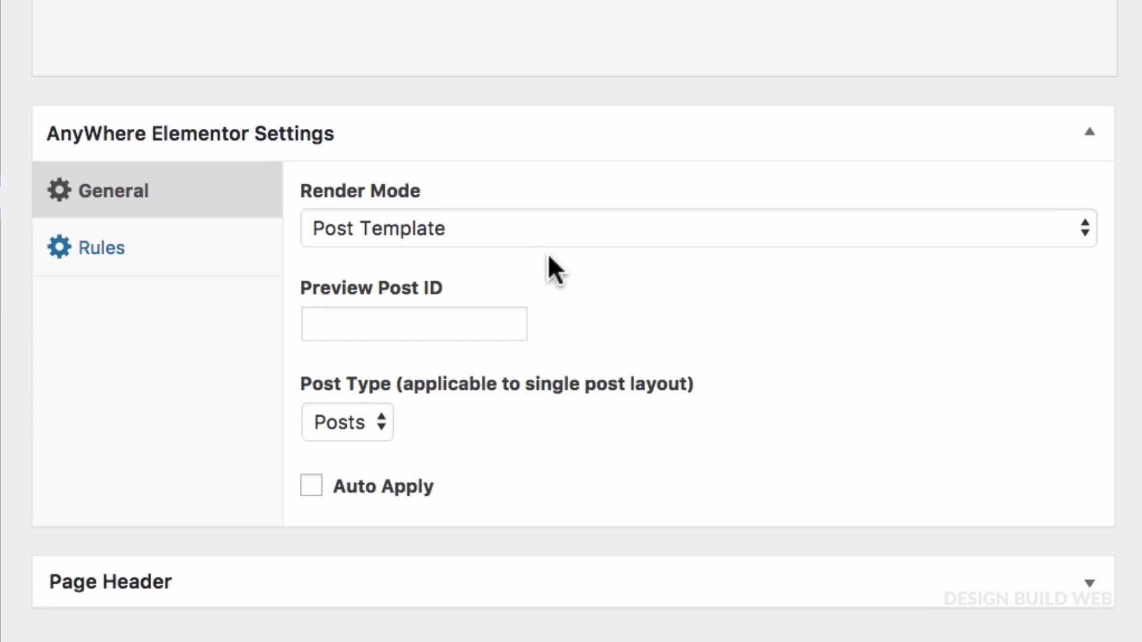
# - Keep the Post Template render mode and Posts post type, leaving Auto Apply unchecked
pyautogui.click(456, 230)
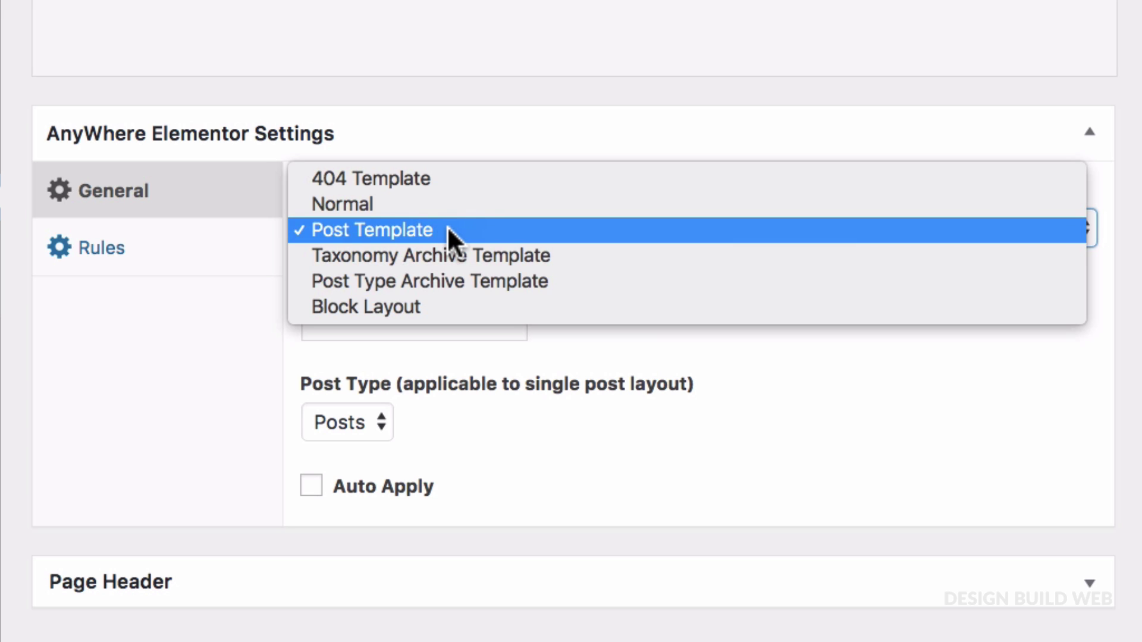
pyautogui.click(448, 236)
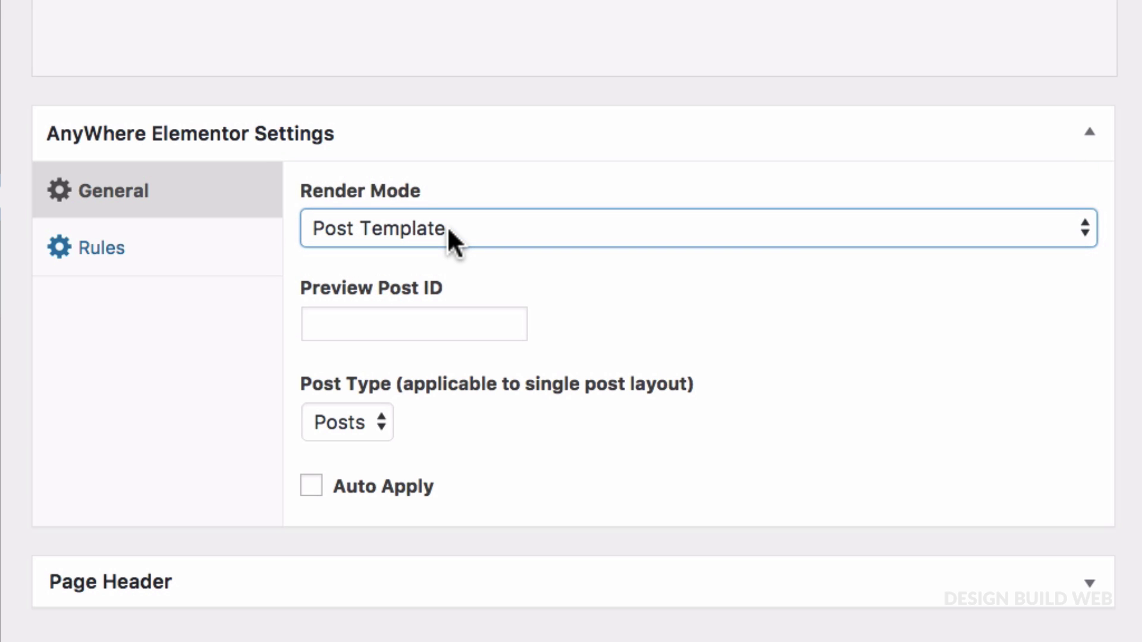
pyautogui.click(479, 315)
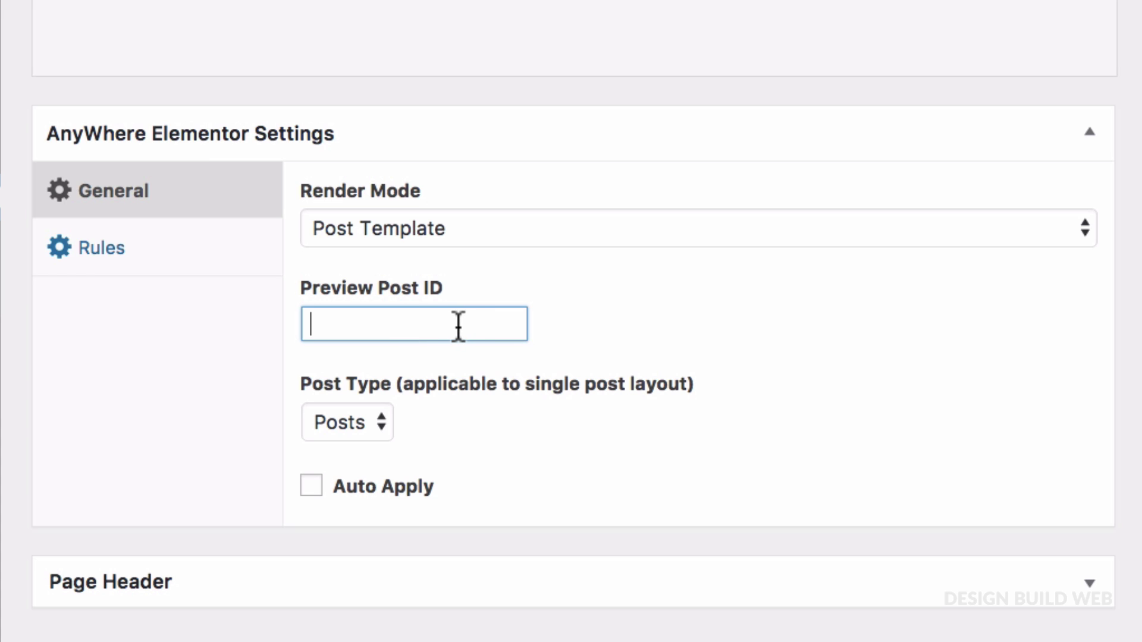
pyautogui.click(375, 421)
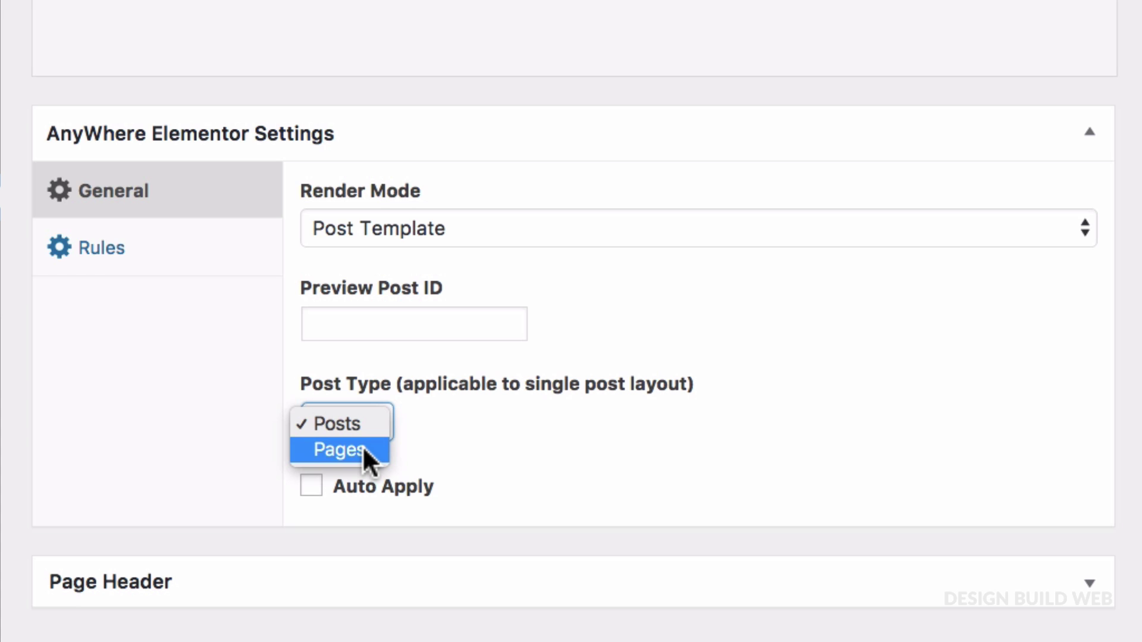
pyautogui.click(452, 441)
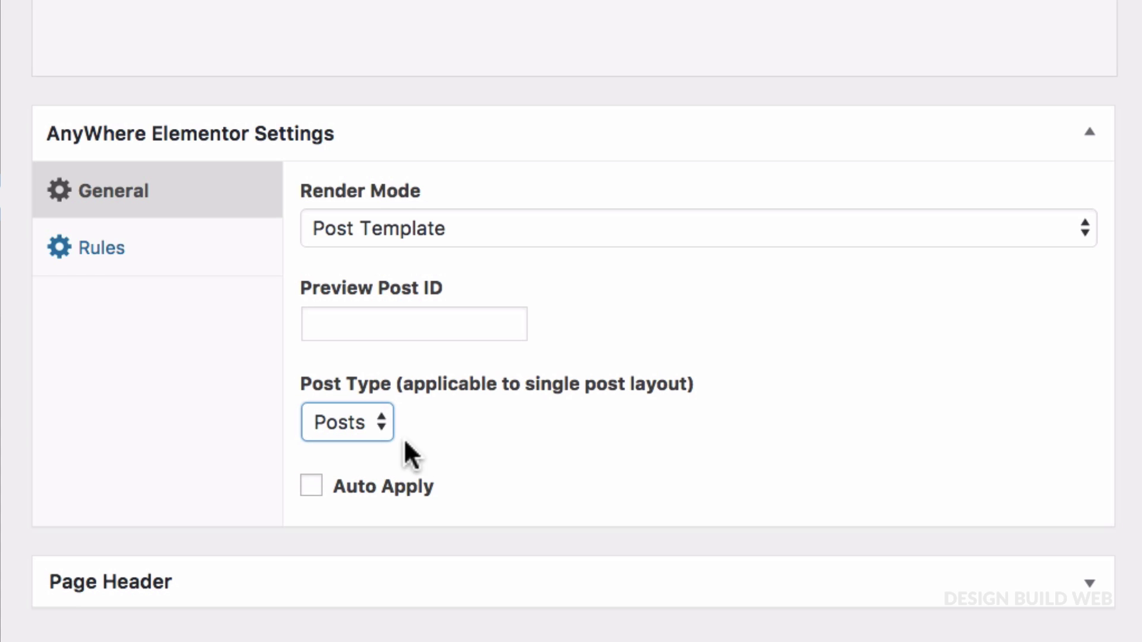
pyautogui.click(316, 490)
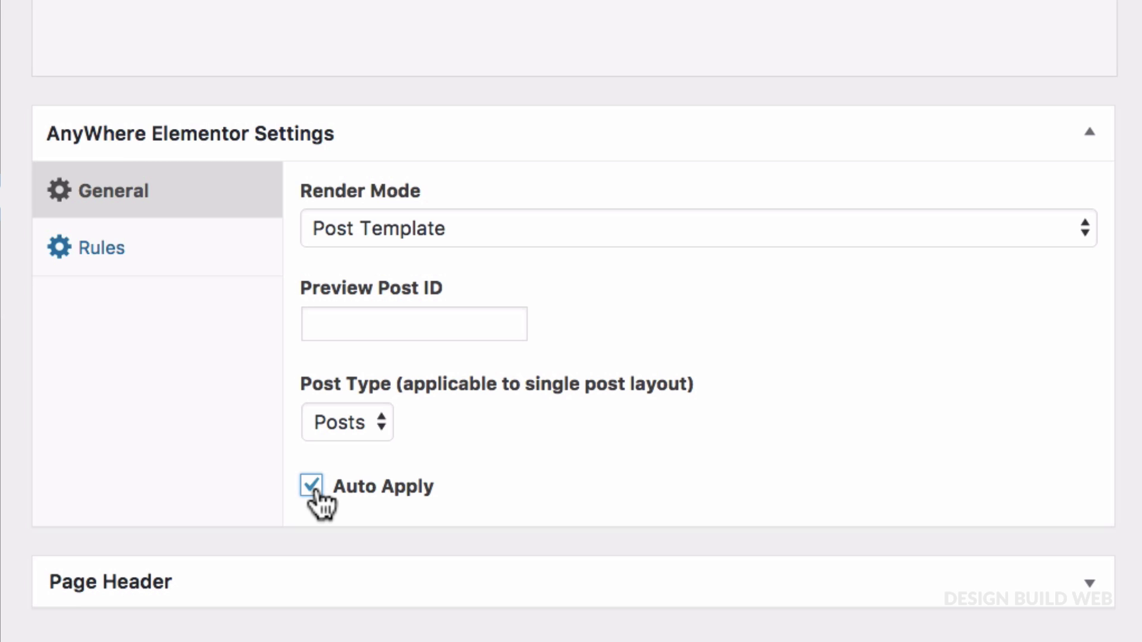
pyautogui.click(311, 486)
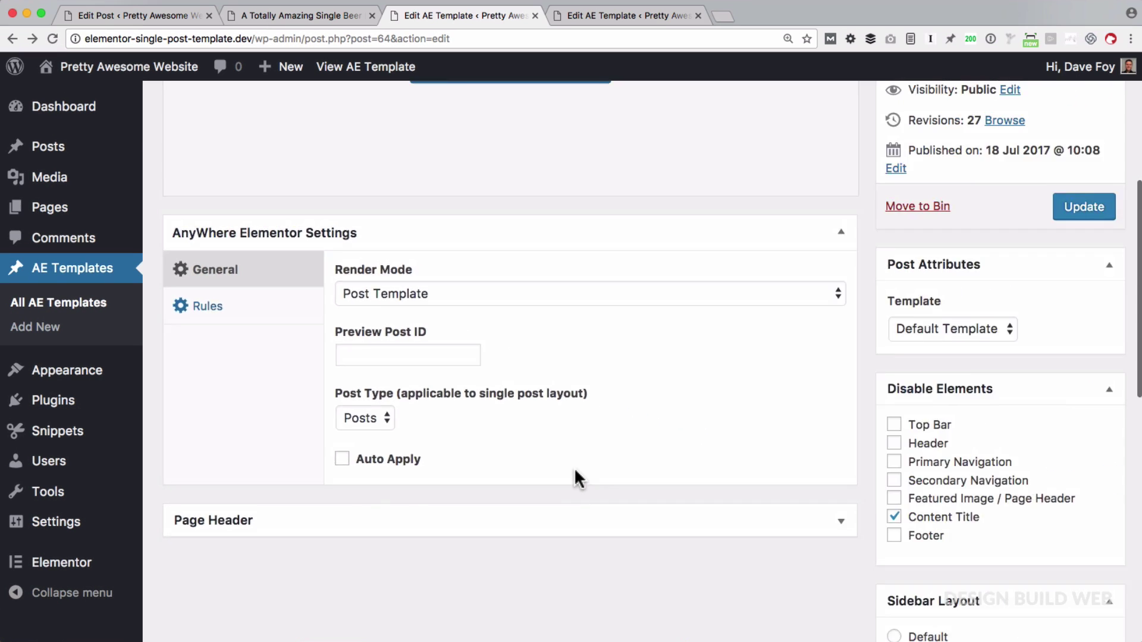
pyautogui.scroll(5, 674, 502)
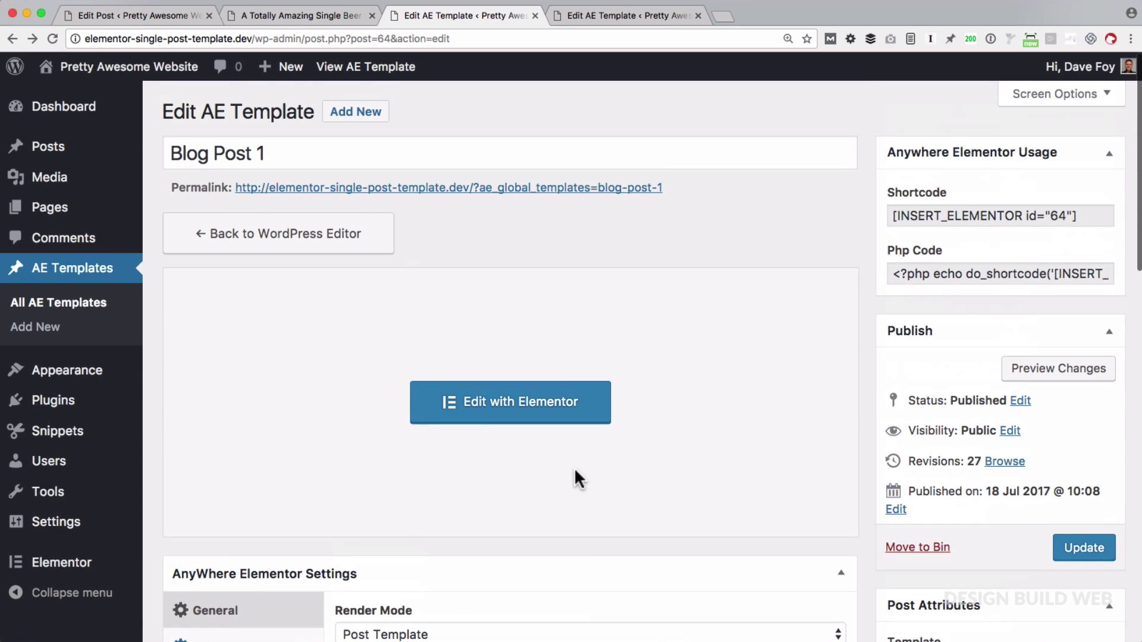
# - Open Blog Post 1 in Elementor and add an empty single-column section
pyautogui.click(546, 414)
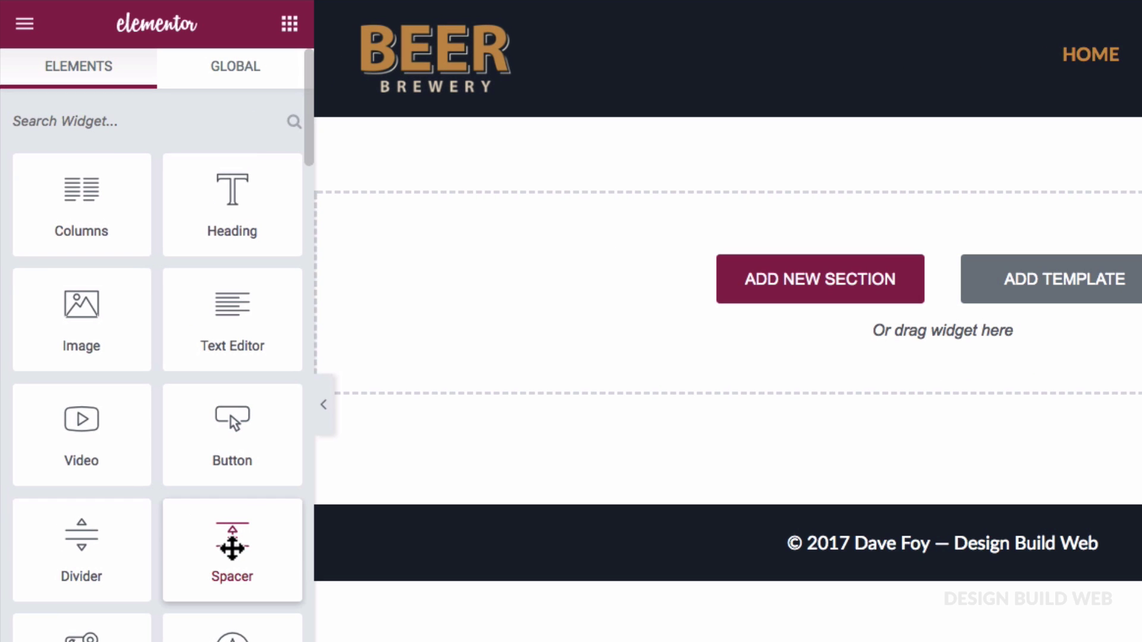
pyautogui.scroll(-8, 166, 449)
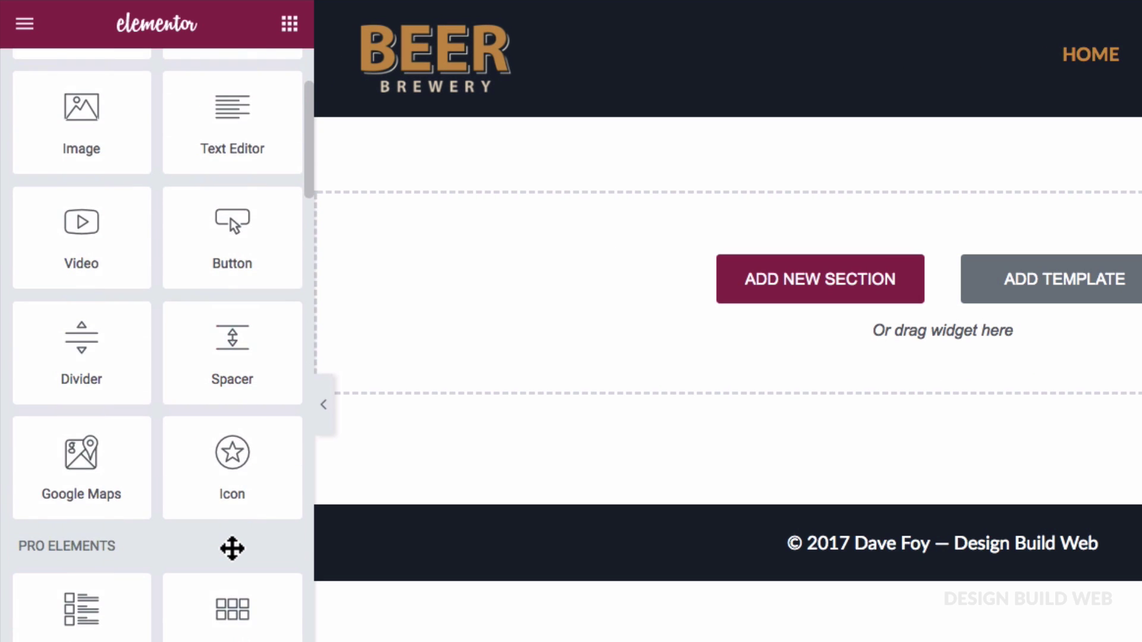
pyautogui.scroll(-10, 232, 547)
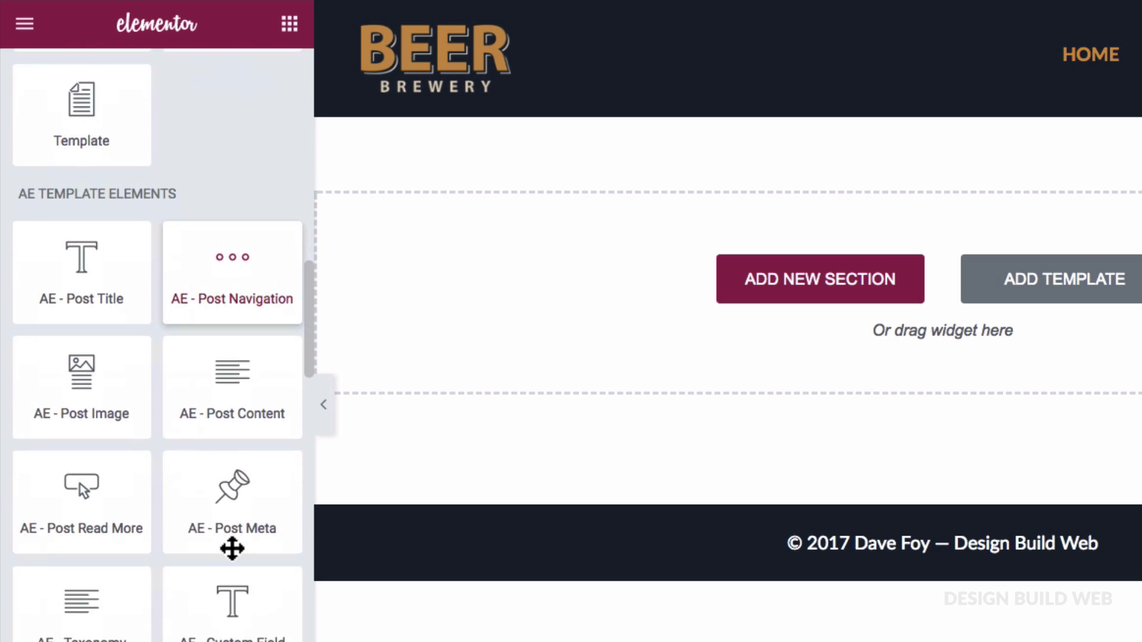
pyautogui.scroll(-2, 232, 548)
pyautogui.scroll(1, 231, 547)
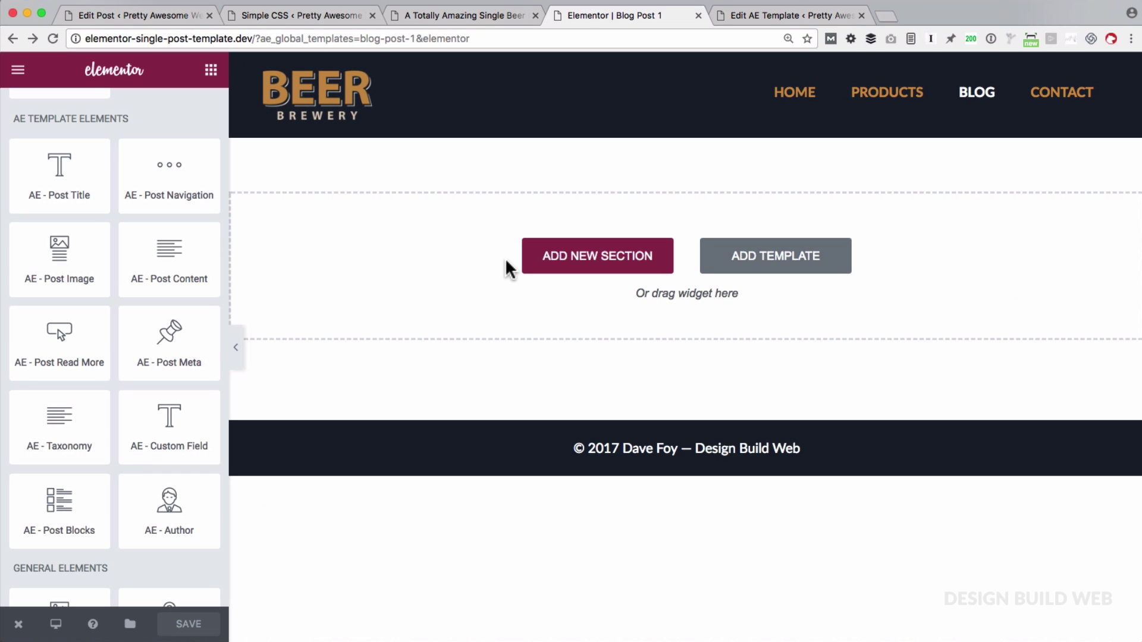
pyautogui.click(607, 264)
pyautogui.click(454, 311)
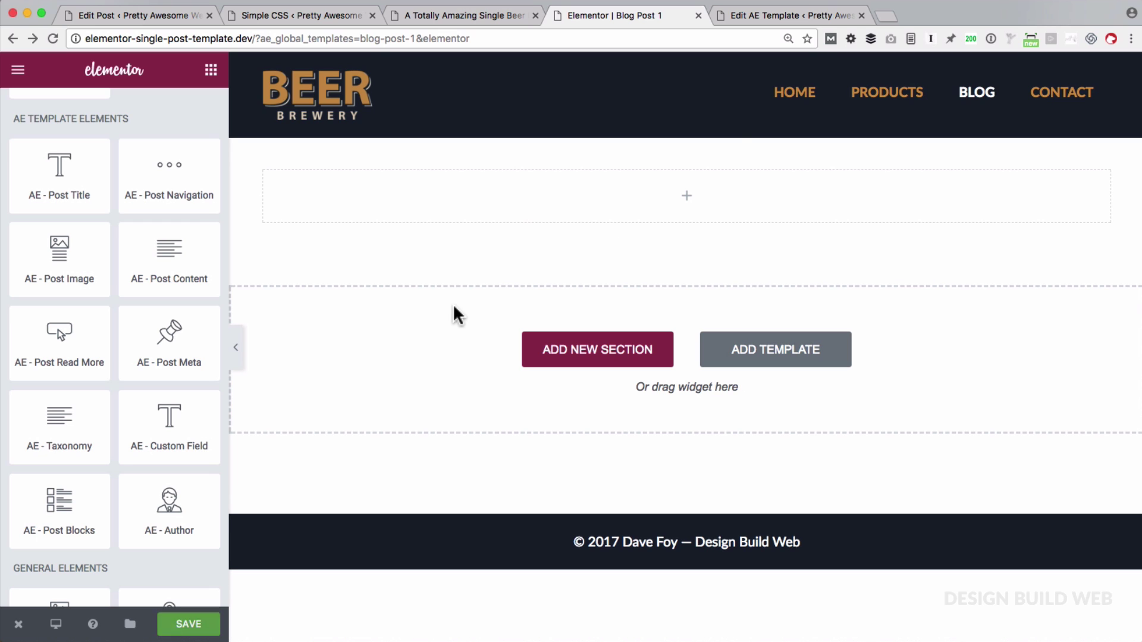
# - Set the new section's content width to 940
pyautogui.moveTo(626, 200)
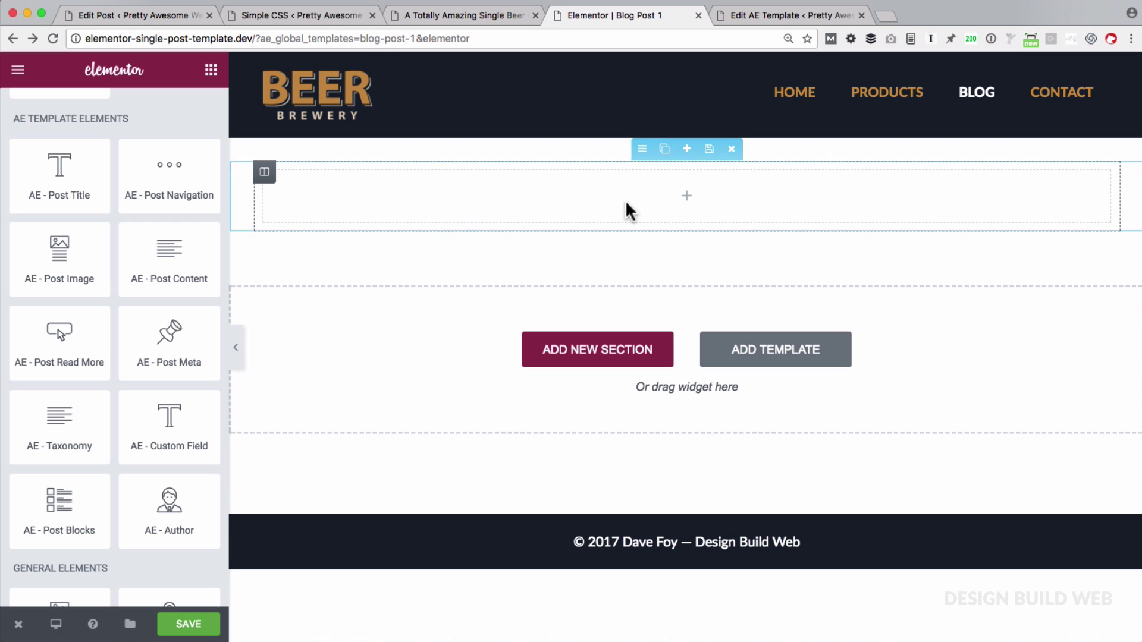
pyautogui.click(641, 154)
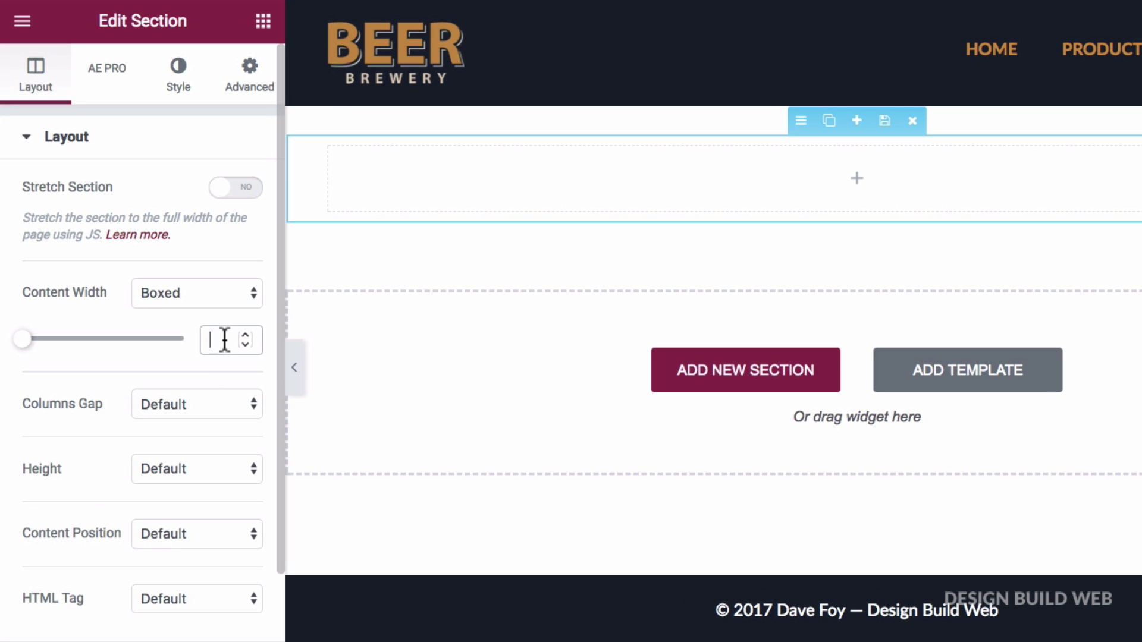
pyautogui.click(224, 340)
pyautogui.write('940')
# - Give the section a classic dark navy #1f2834 background
pyautogui.click(182, 82)
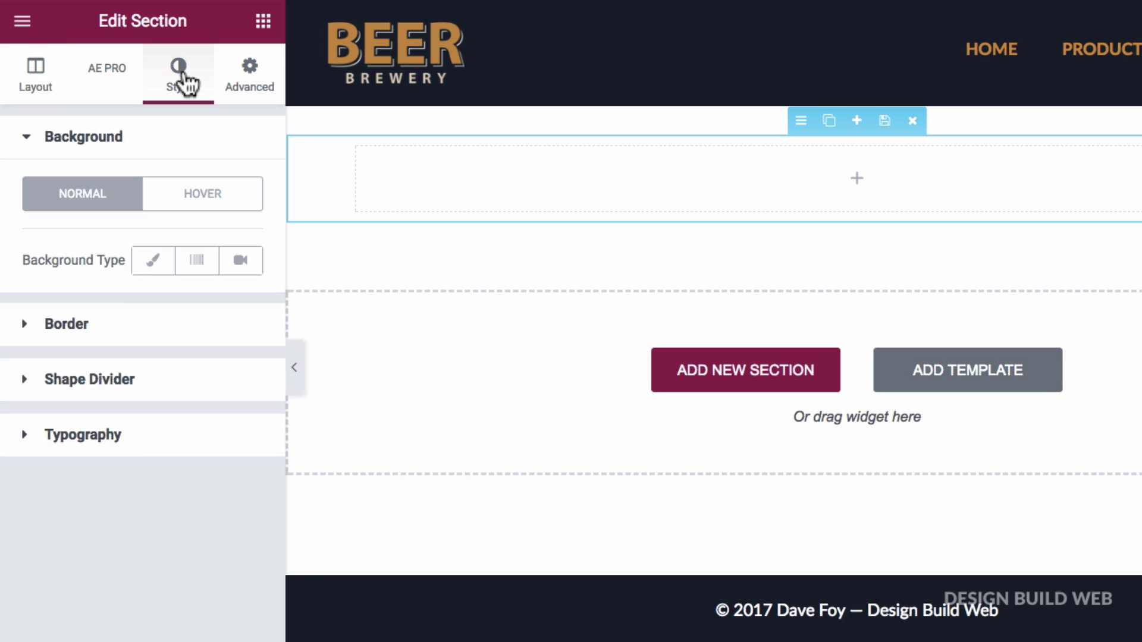
pyautogui.click(155, 262)
pyautogui.click(238, 329)
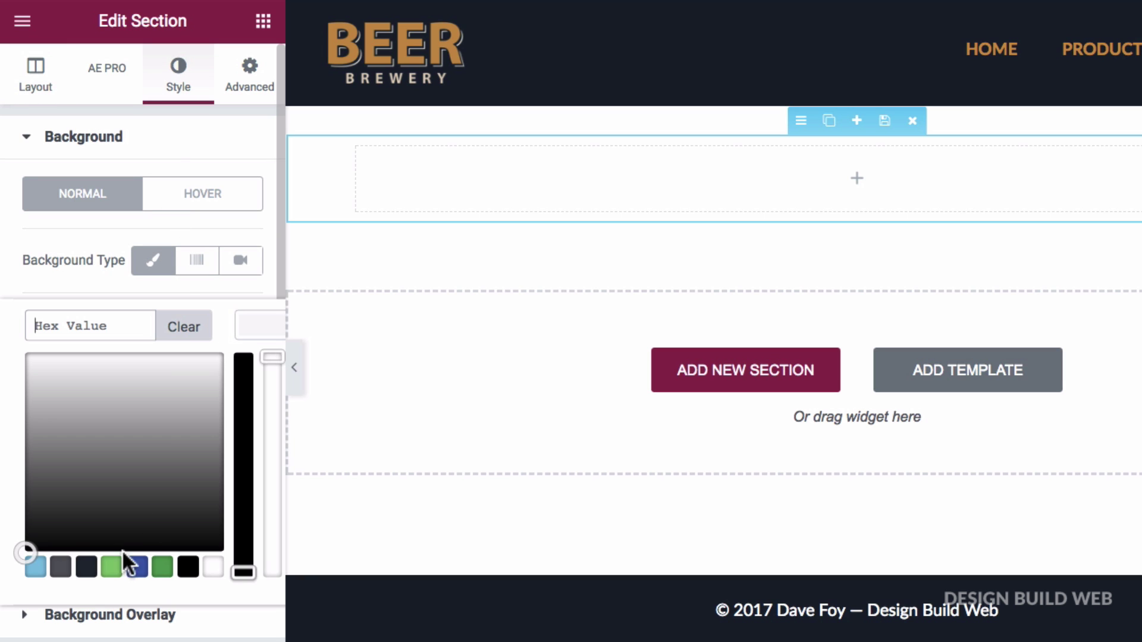
pyautogui.click(85, 569)
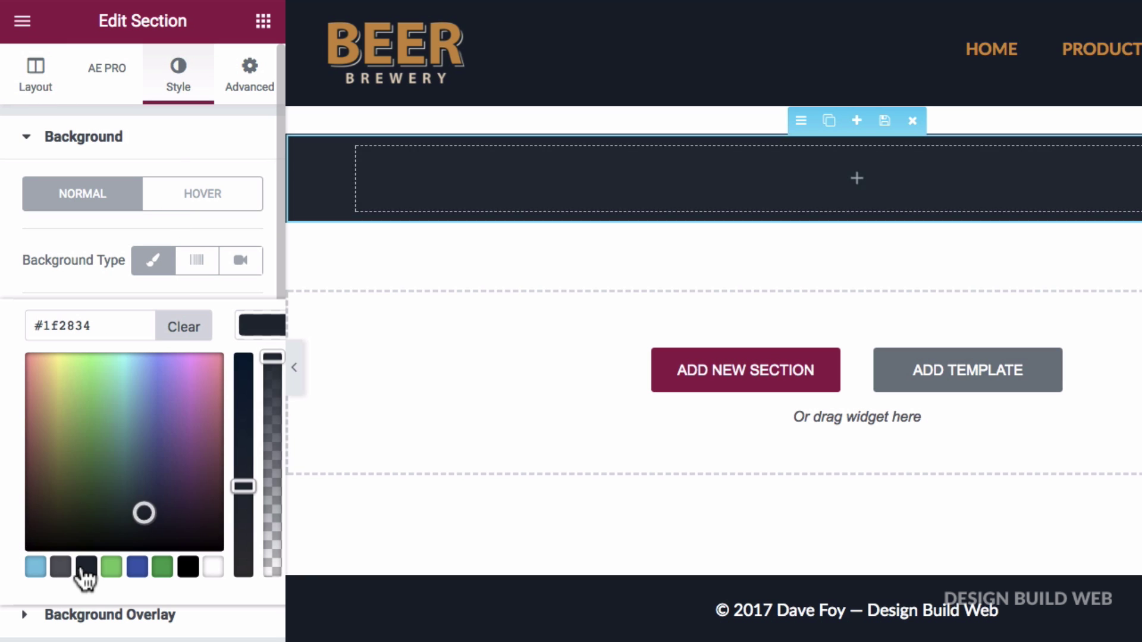
pyautogui.click(72, 569)
pyautogui.click(77, 569)
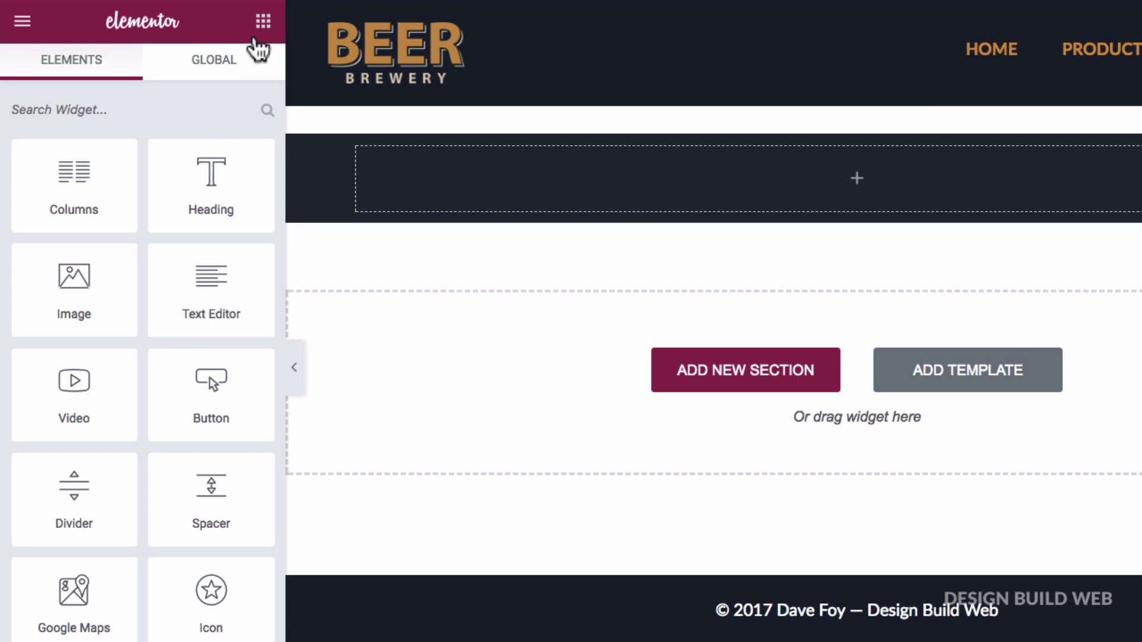
# - Add an unlinked AE - Post Title widget to the dark section with white #ffffff text
pyautogui.scroll(-7, 185, 396)
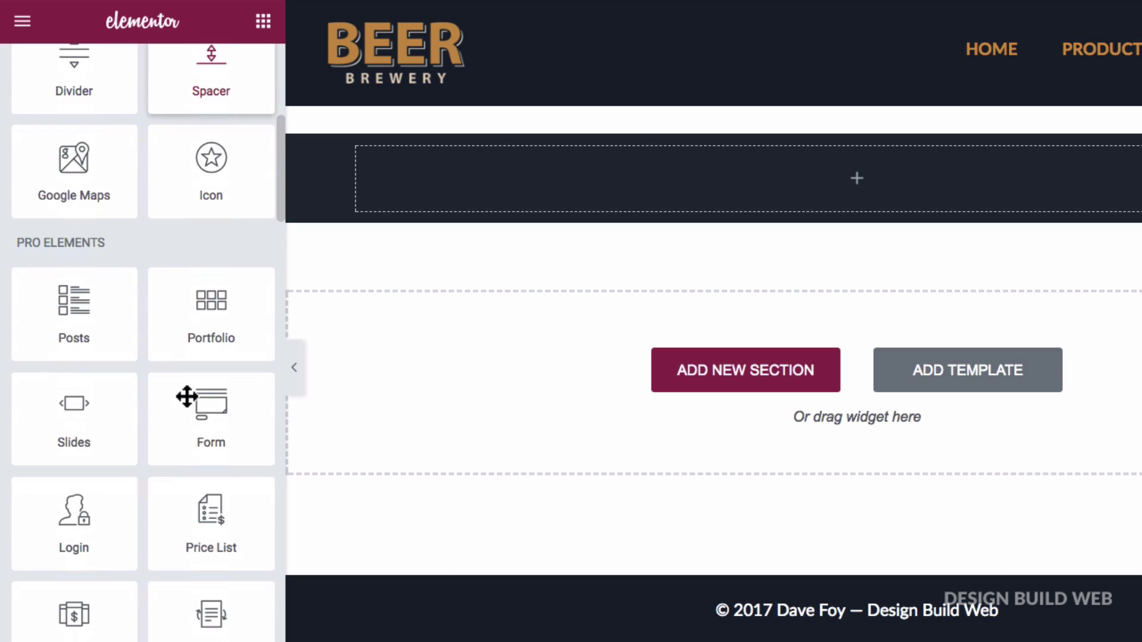
pyautogui.scroll(-9, 187, 397)
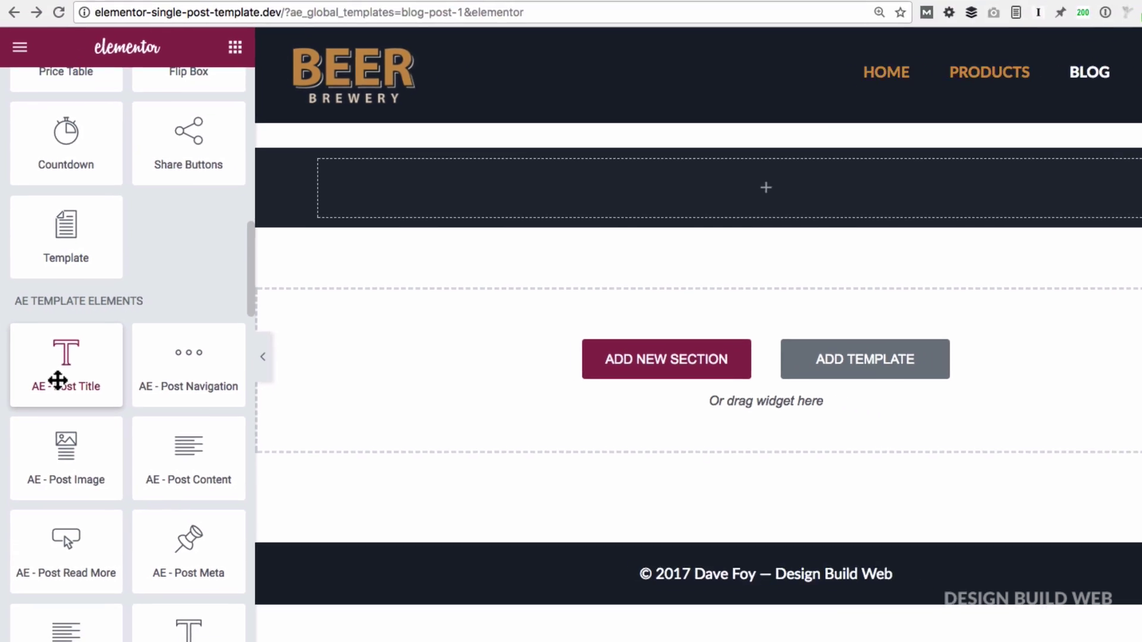
pyautogui.moveTo(58, 381); pyautogui.dragTo(445, 192)
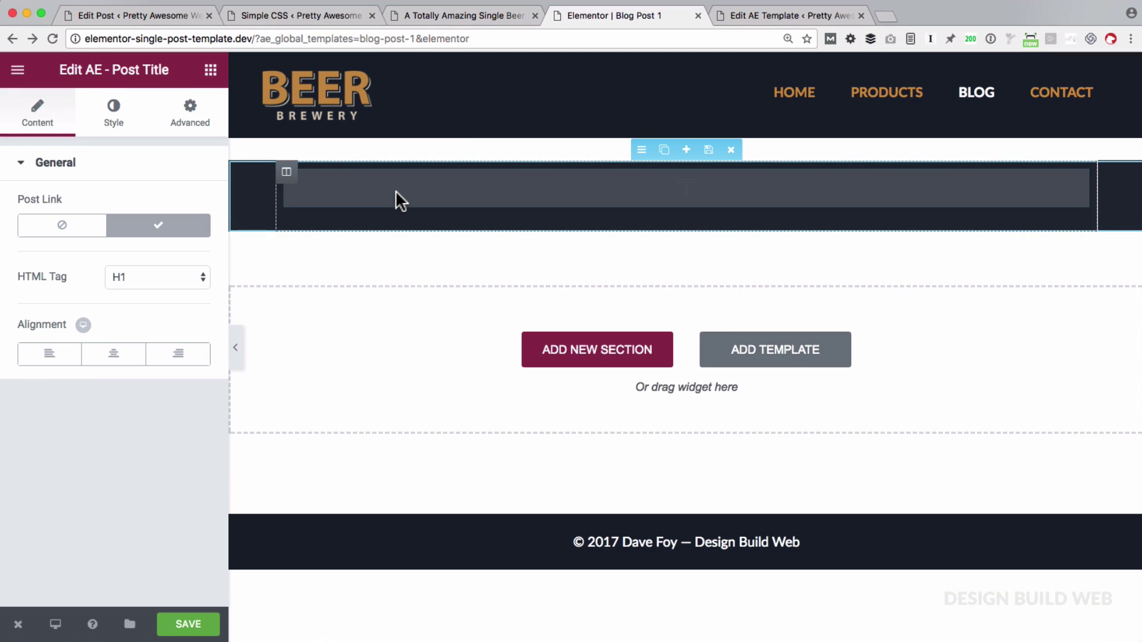
pyautogui.click(62, 227)
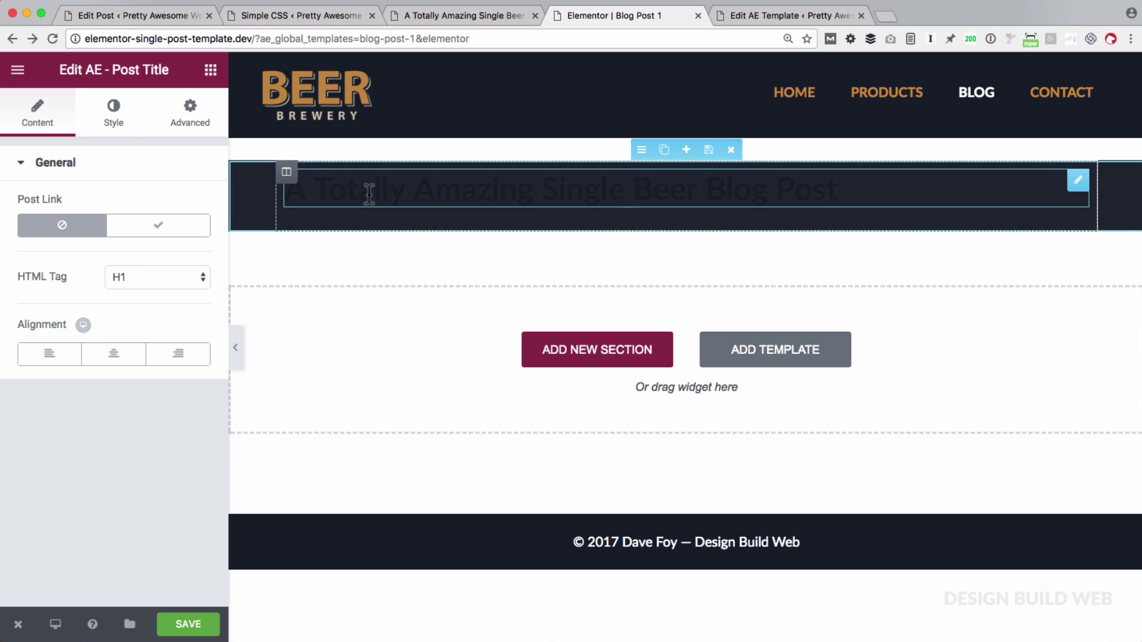
pyautogui.click(97, 119)
pyautogui.click(180, 208)
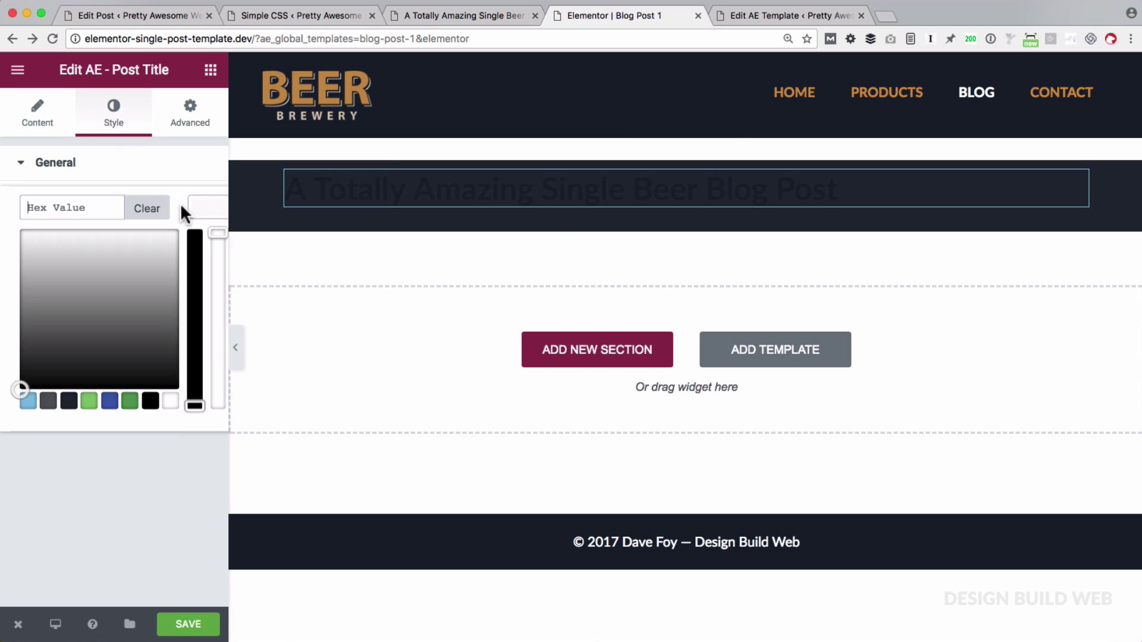
pyautogui.click(170, 402)
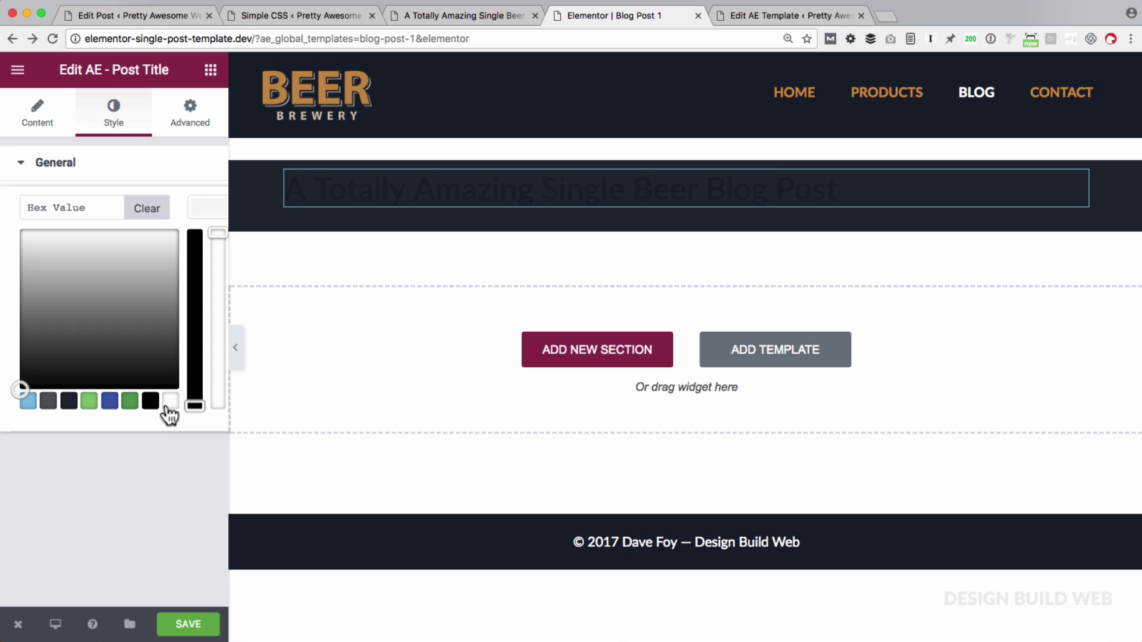
pyautogui.click(167, 455)
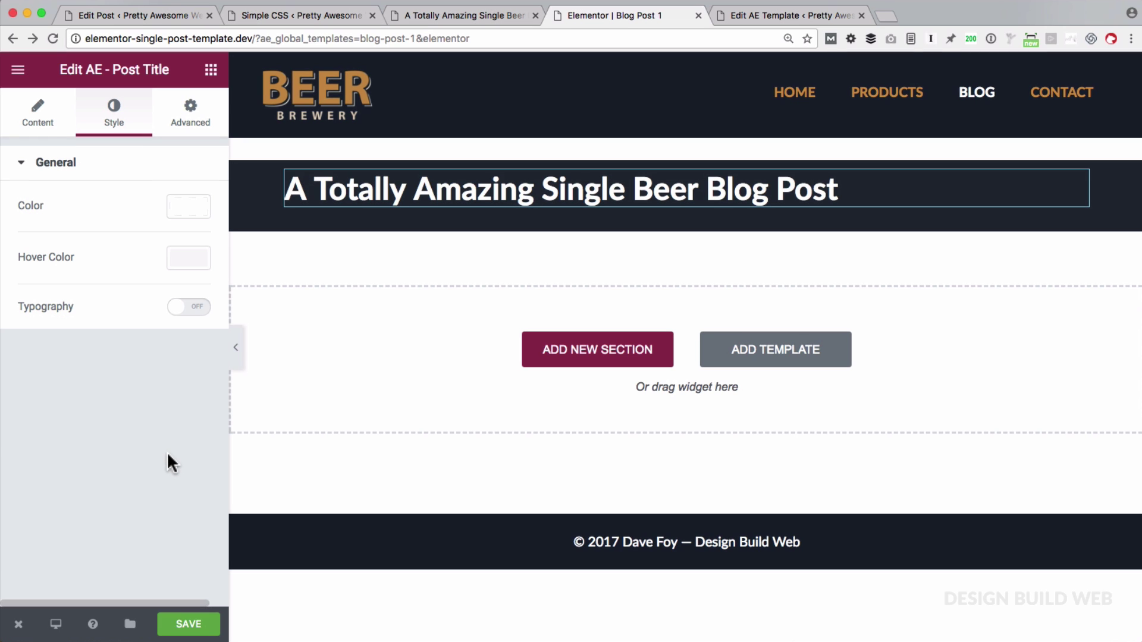
# - Add icon-only circular share buttons under the title, removing LinkedIn and Google+
pyautogui.click(210, 69)
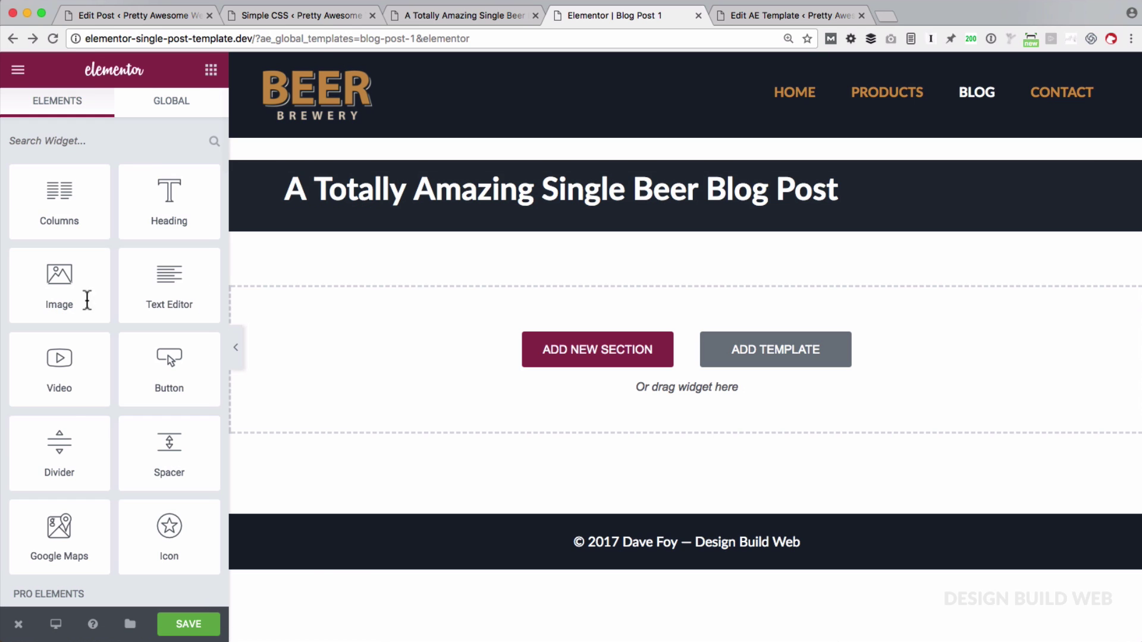
pyautogui.scroll(-10, 74, 433)
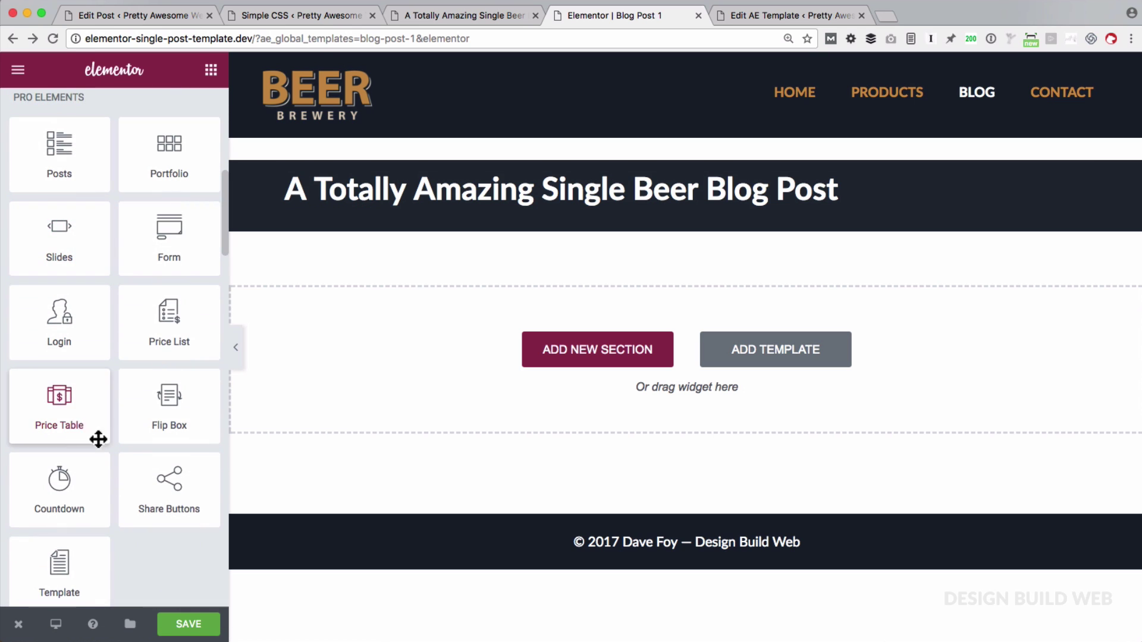
pyautogui.moveTo(146, 479); pyautogui.dragTo(330, 199)
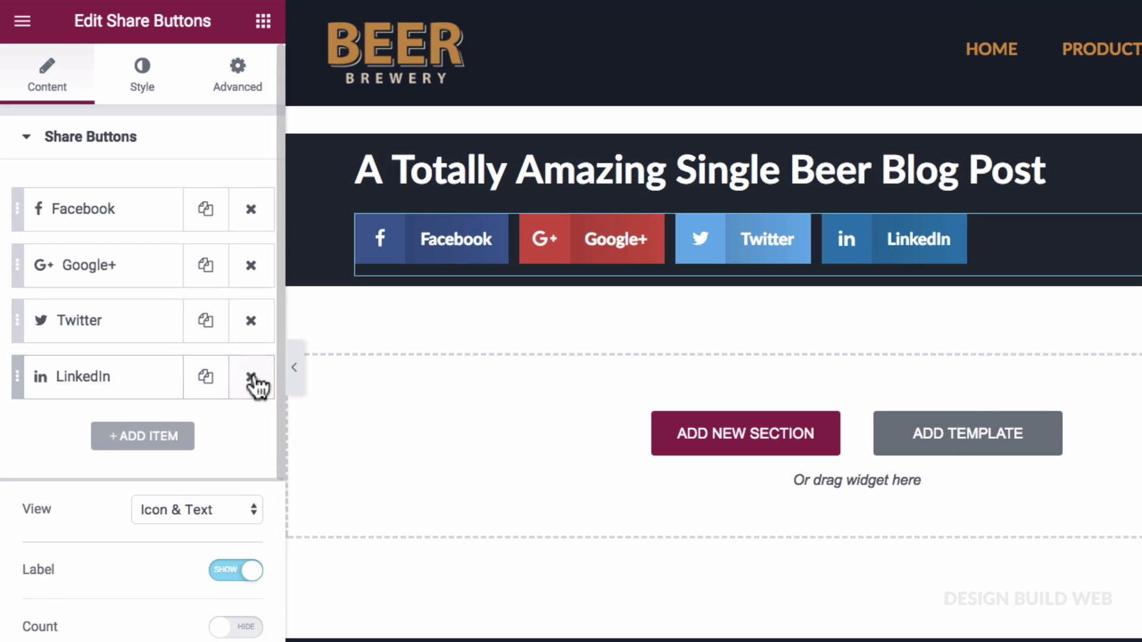
pyautogui.click(201, 354)
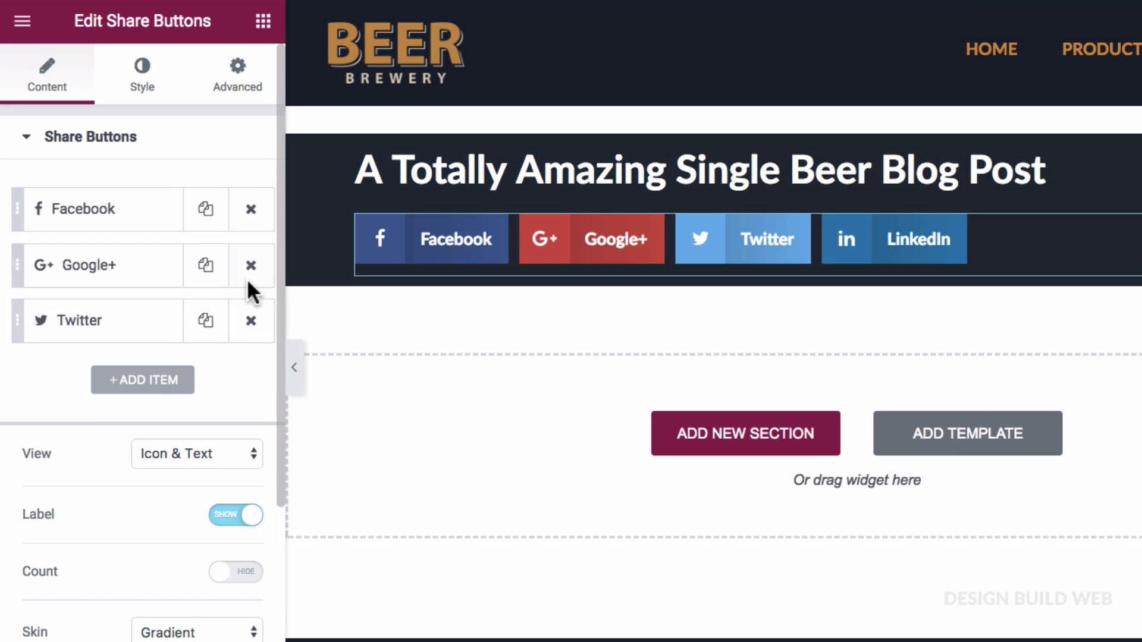
pyautogui.click(248, 281)
pyautogui.click(158, 398)
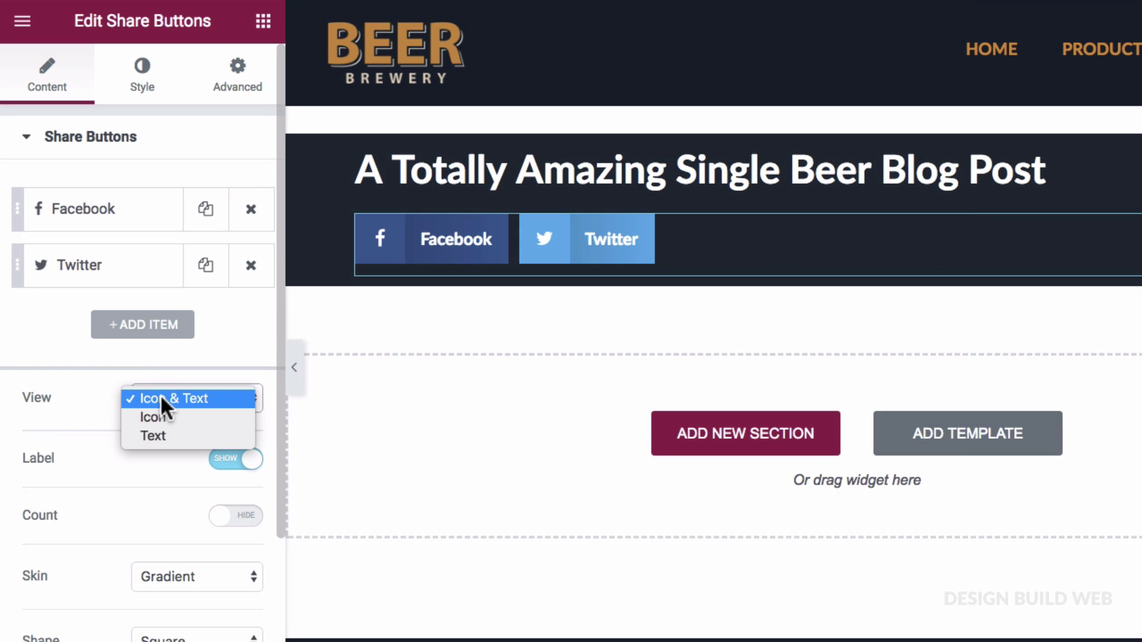
pyautogui.click(163, 419)
pyautogui.scroll(-1, 85, 530)
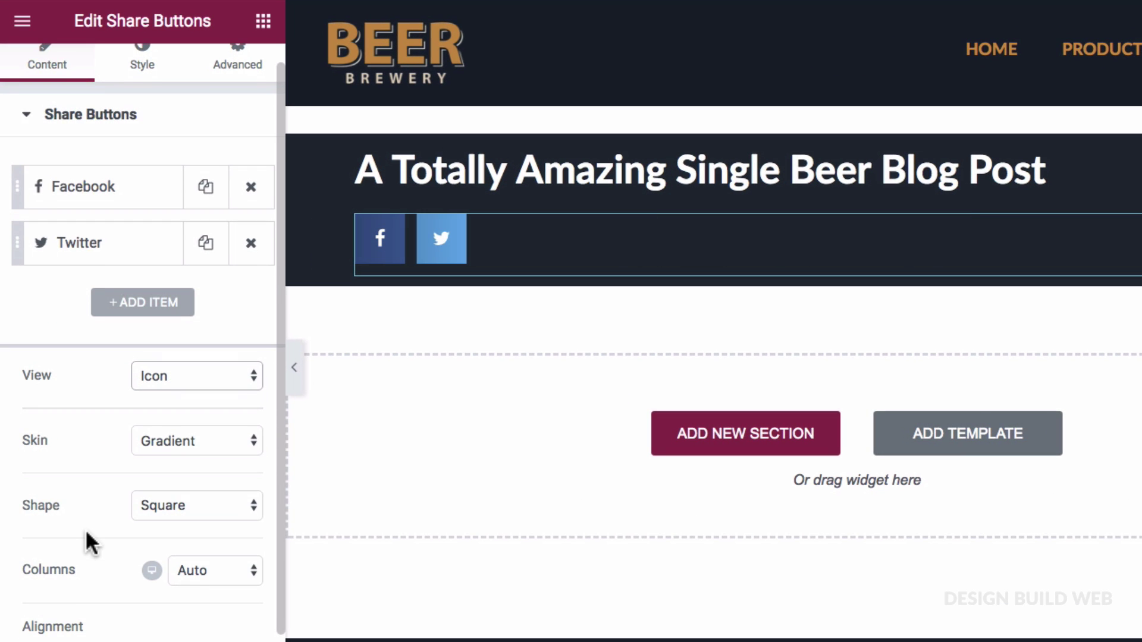
pyautogui.click(169, 509)
pyautogui.click(174, 546)
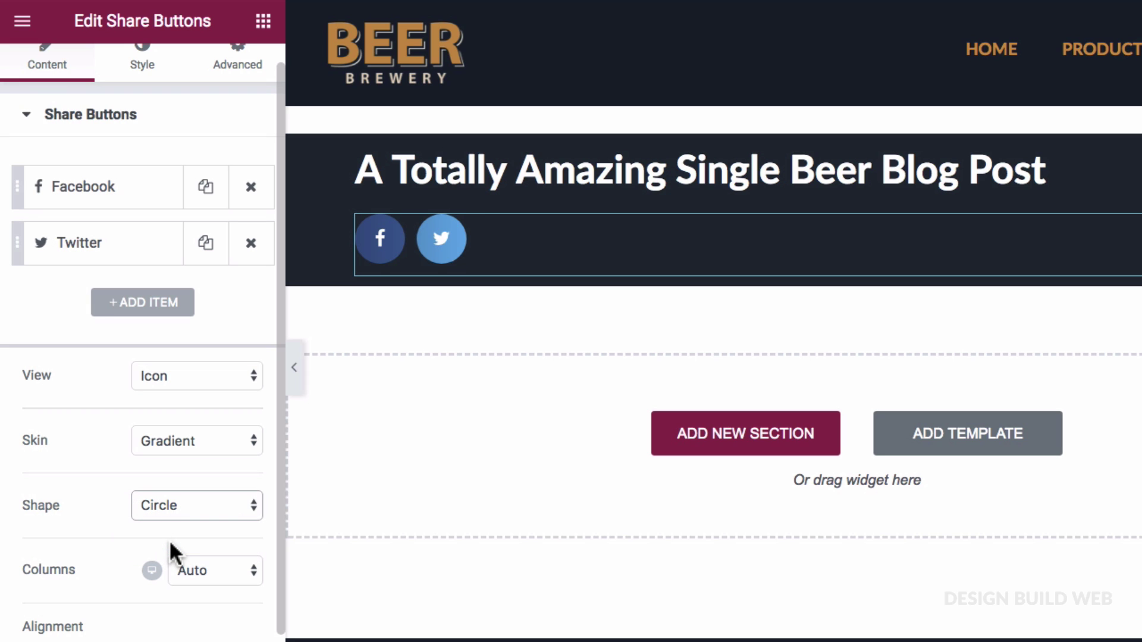
# - Set the share buttons' button size to 0.7 and icon size to 2.6
pyautogui.click(144, 72)
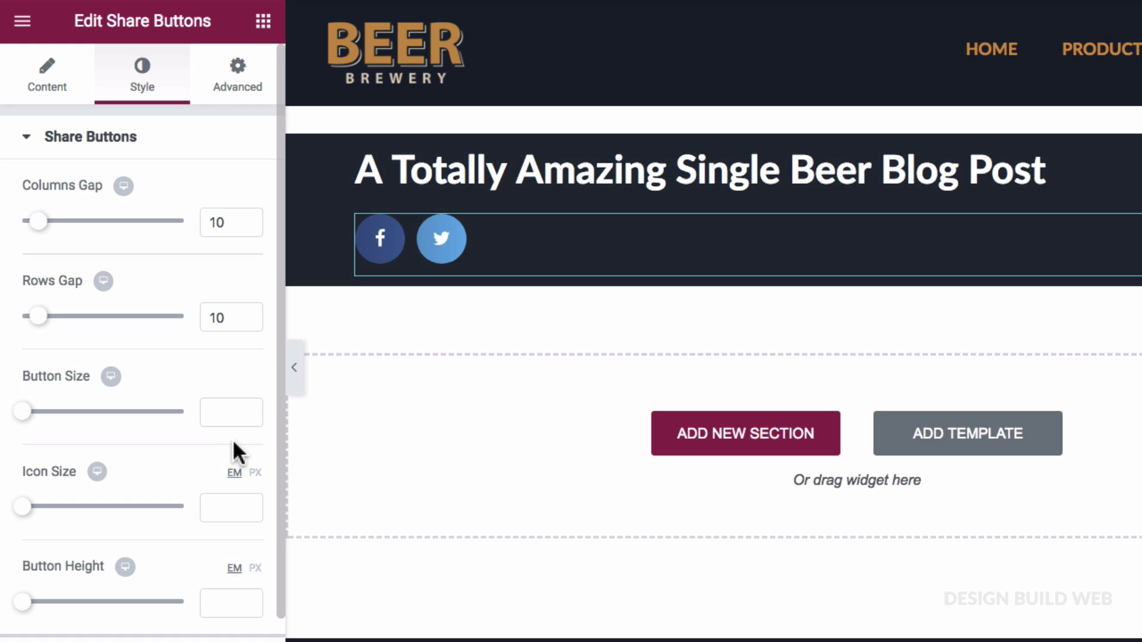
pyautogui.click(221, 415)
pyautogui.write('0.')
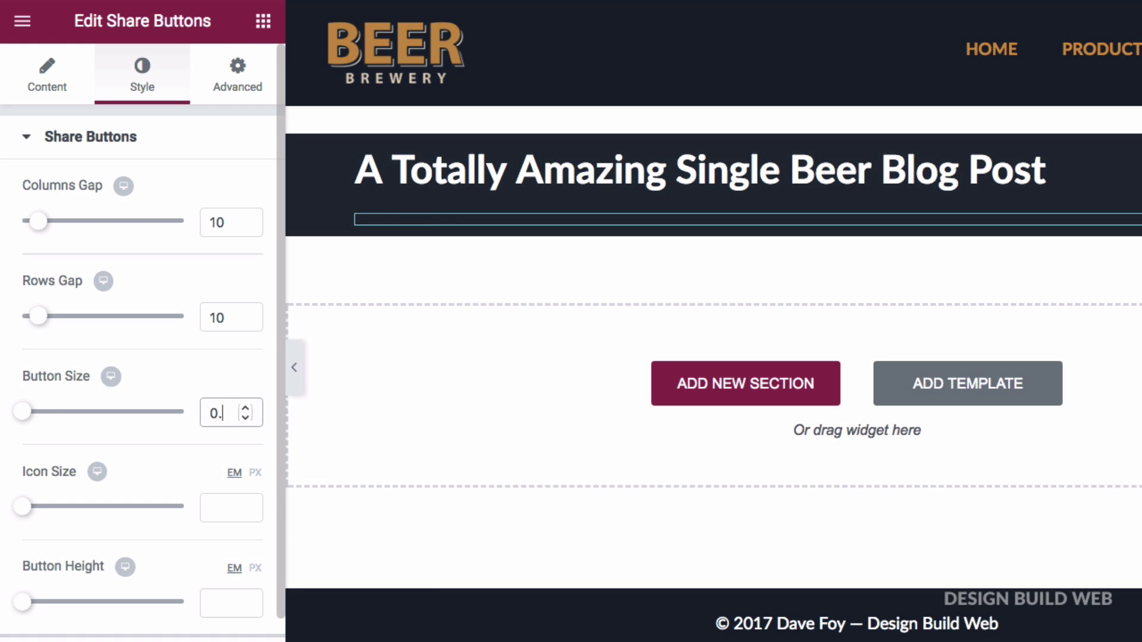
pyautogui.write('7')
pyautogui.click(223, 507)
pyautogui.press('Up')
pyautogui.press('Up')
pyautogui.press('Up')
pyautogui.press('Up')
pyautogui.press('Up')
pyautogui.press('Up')
pyautogui.press('Up')
pyautogui.press('Up')
pyautogui.press('Up')
pyautogui.press('Up')
pyautogui.press('Up')
pyautogui.press('Up')
pyautogui.press('Up')
pyautogui.press('Up')
pyautogui.press('Up')
pyautogui.press('Up')
pyautogui.press('Up')
pyautogui.press('Up')
pyautogui.press('Up')
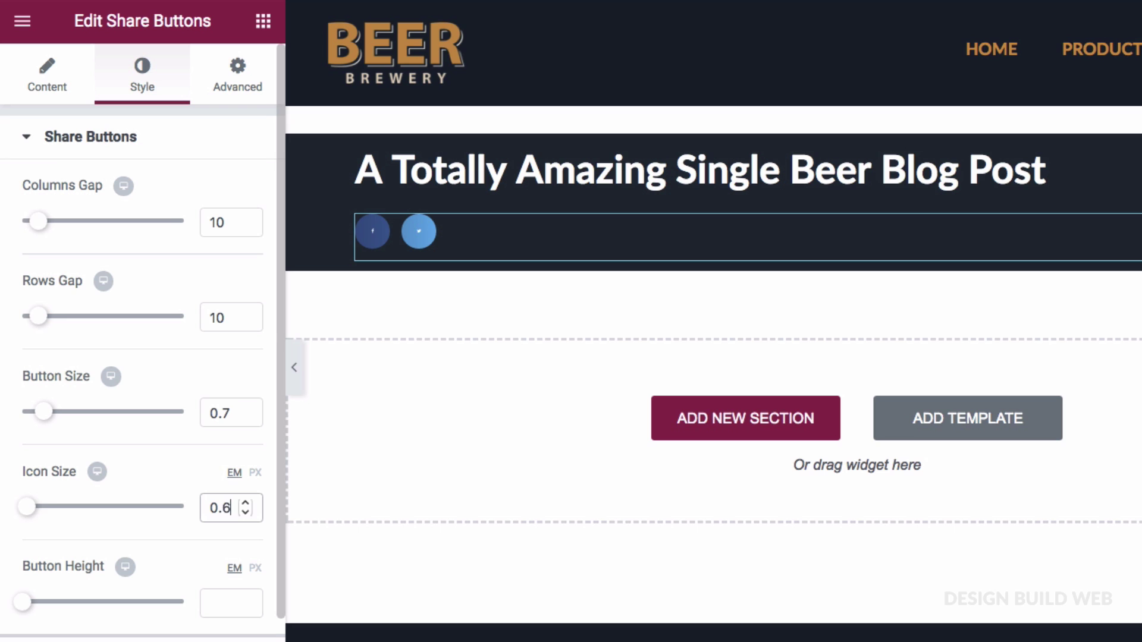
pyautogui.press('Up')
pyautogui.press('Up')
pyautogui.press('Up')
pyautogui.press('Up')
pyautogui.press('Up')
pyautogui.press('Up')
pyautogui.press('Up')
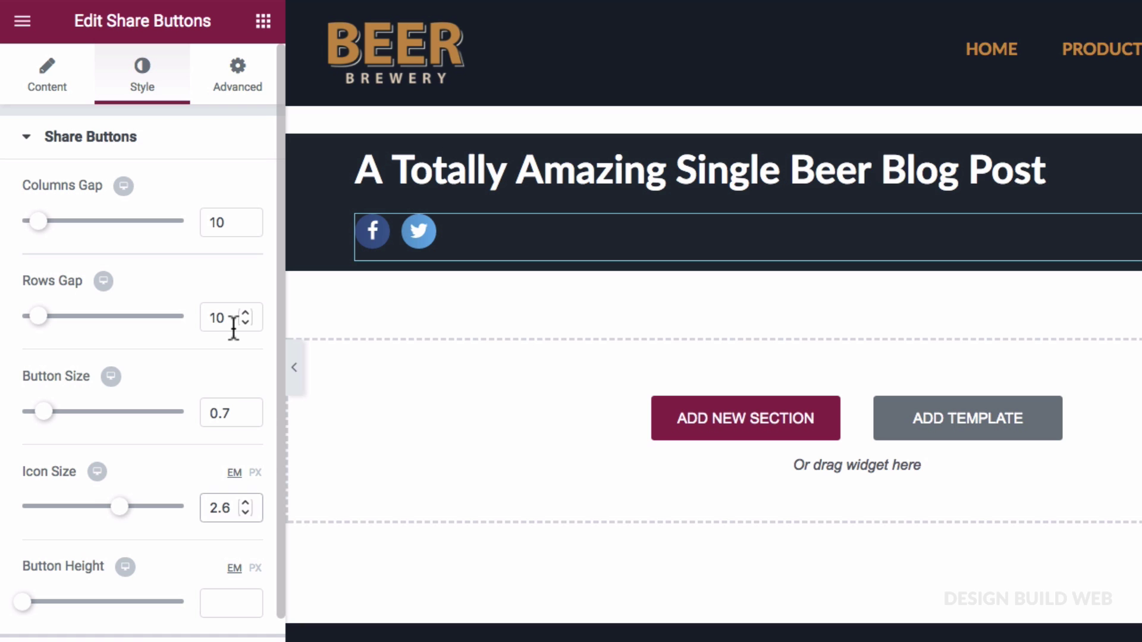
# - Add an AE - Post Meta line below the share buttons, hiding categories and tags
pyautogui.click(262, 24)
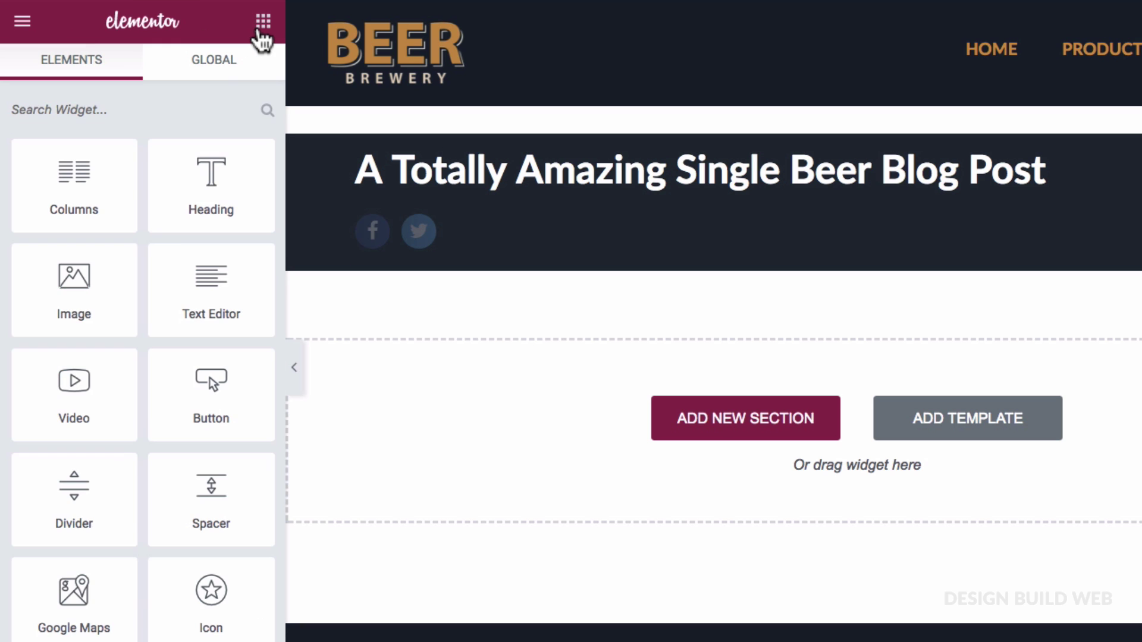
pyautogui.scroll(-15, 141, 513)
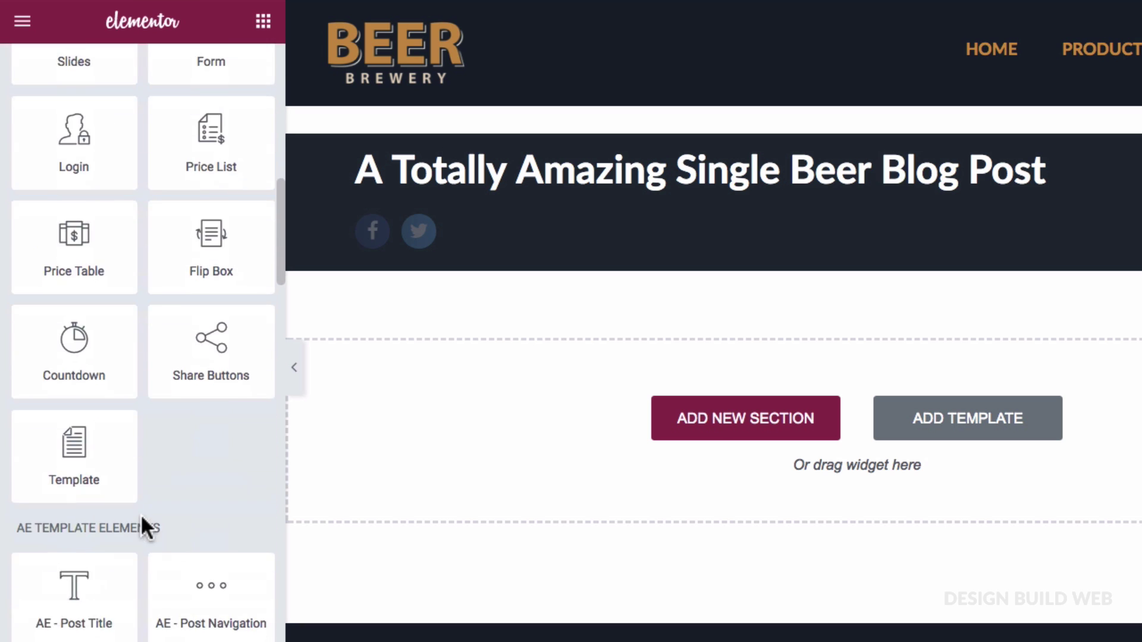
pyautogui.scroll(-3, 142, 515)
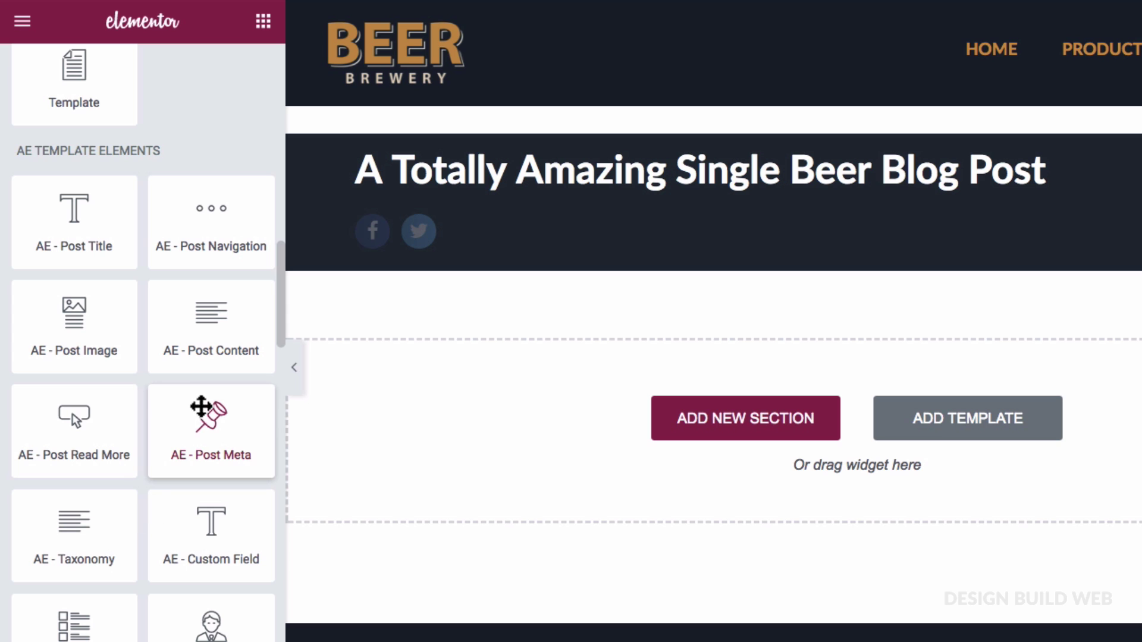
pyautogui.moveTo(196, 435); pyautogui.dragTo(415, 244)
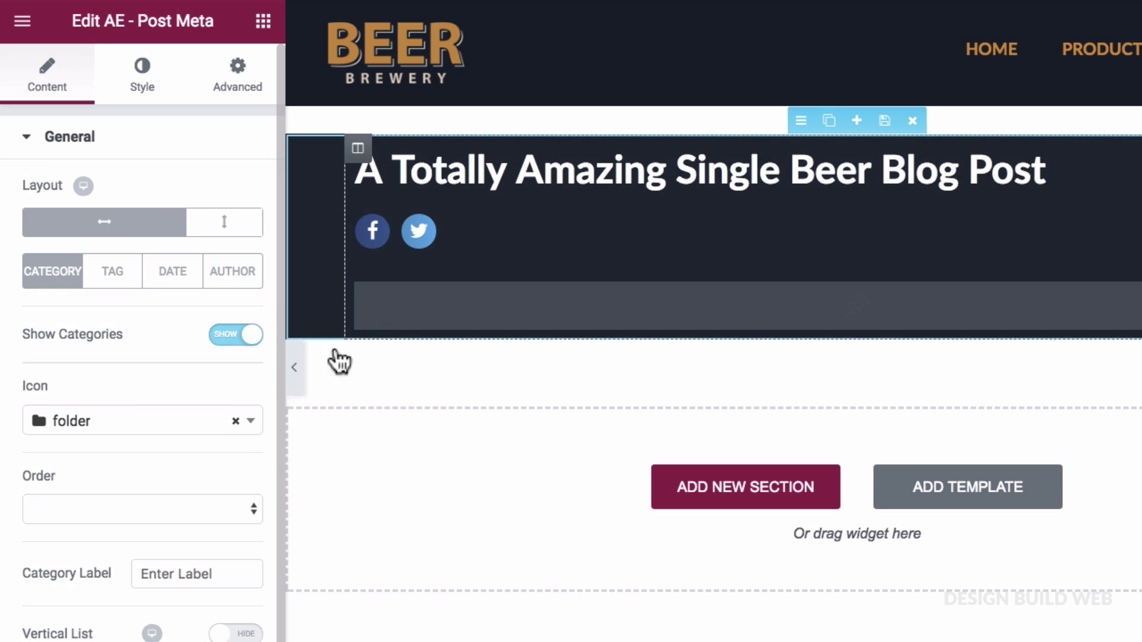
pyautogui.click(235, 334)
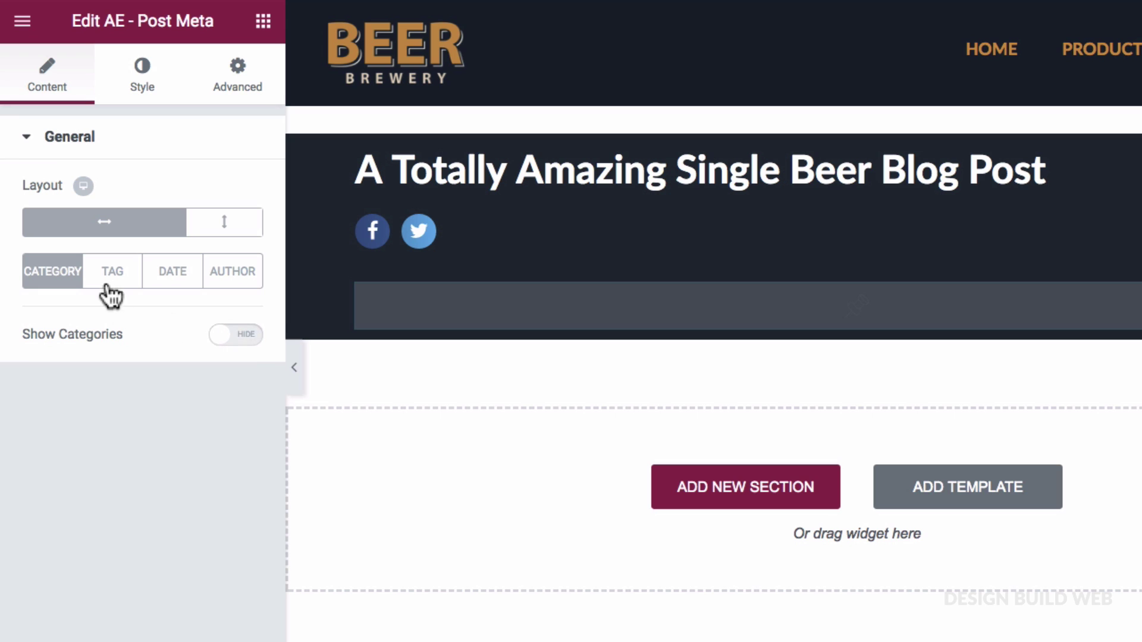
pyautogui.click(108, 279)
pyautogui.click(236, 336)
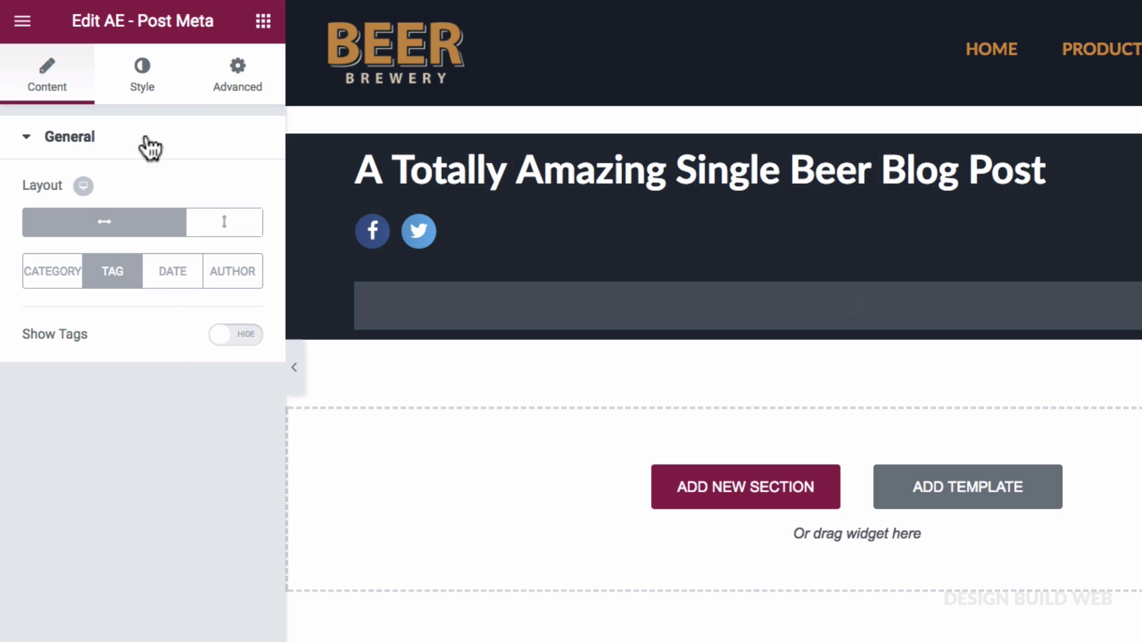
# - Make the meta text semi-transparent white at size 14
pyautogui.click(142, 88)
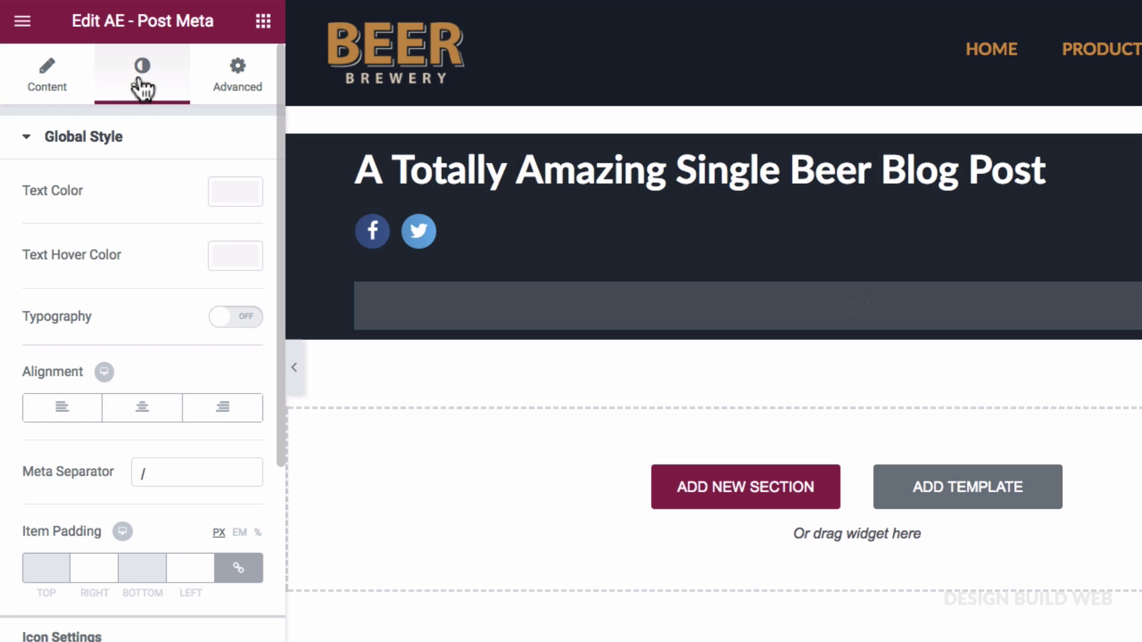
pyautogui.click(227, 195)
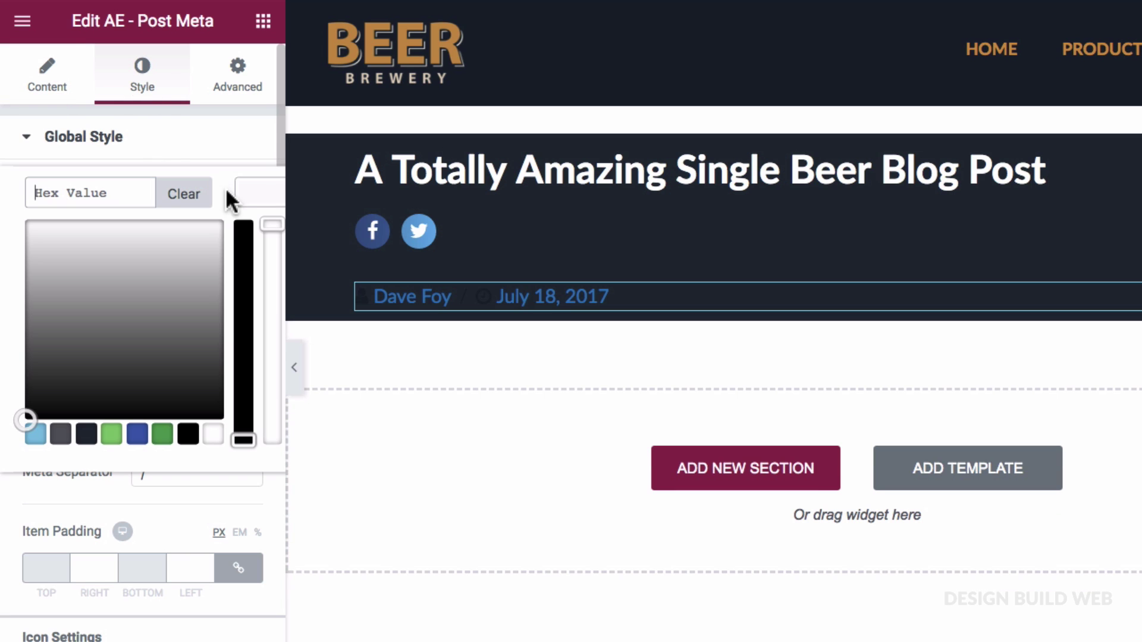
pyautogui.click(213, 434)
pyautogui.moveTo(271, 226); pyautogui.dragTo(273, 290)
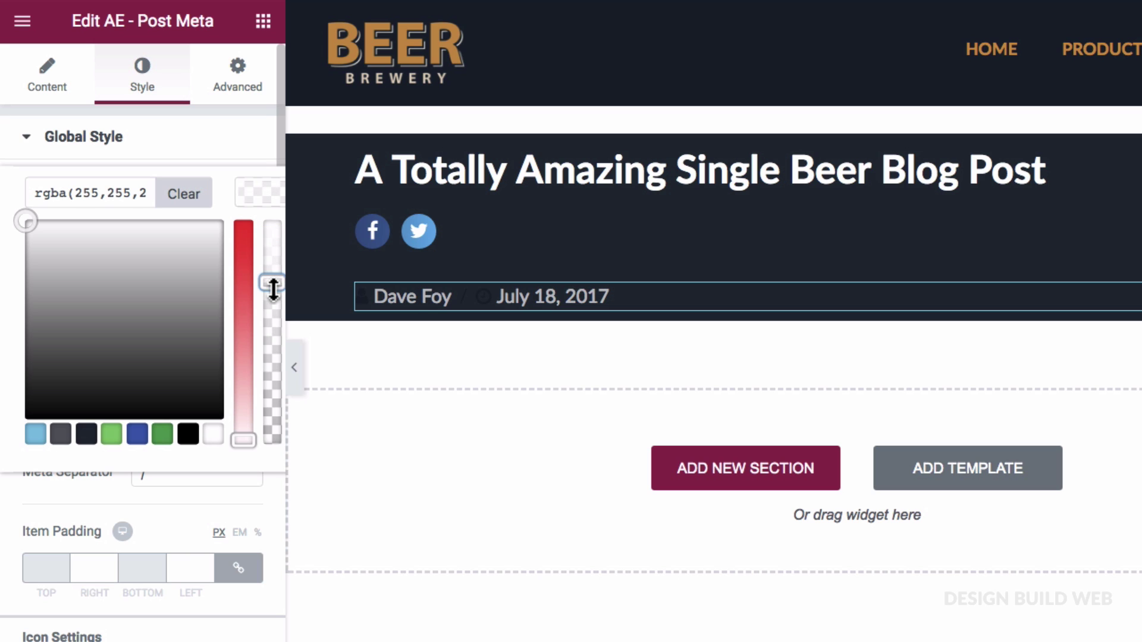
pyautogui.click(192, 504)
pyautogui.click(241, 316)
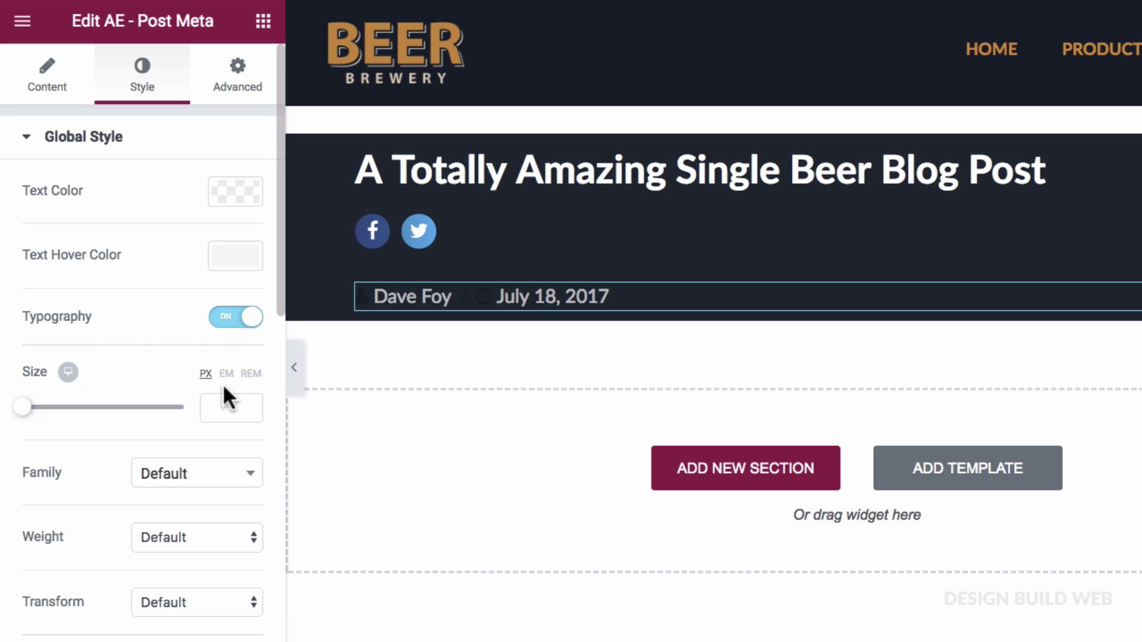
pyautogui.write('14')
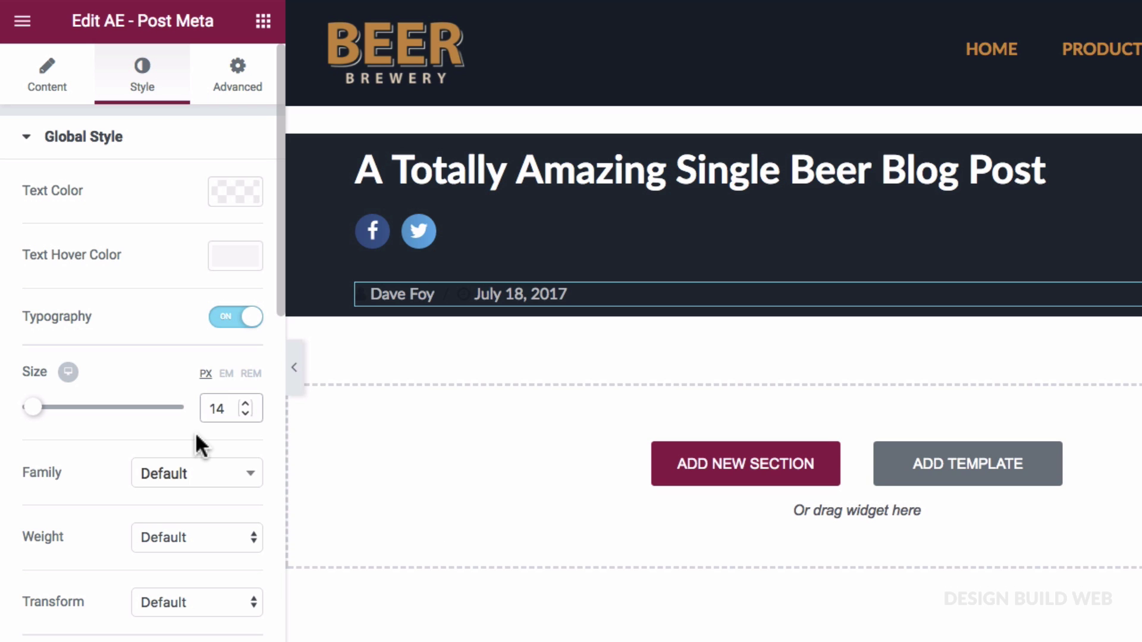
# - Set the meta icons' colour to white
pyautogui.scroll(-6, 74, 458)
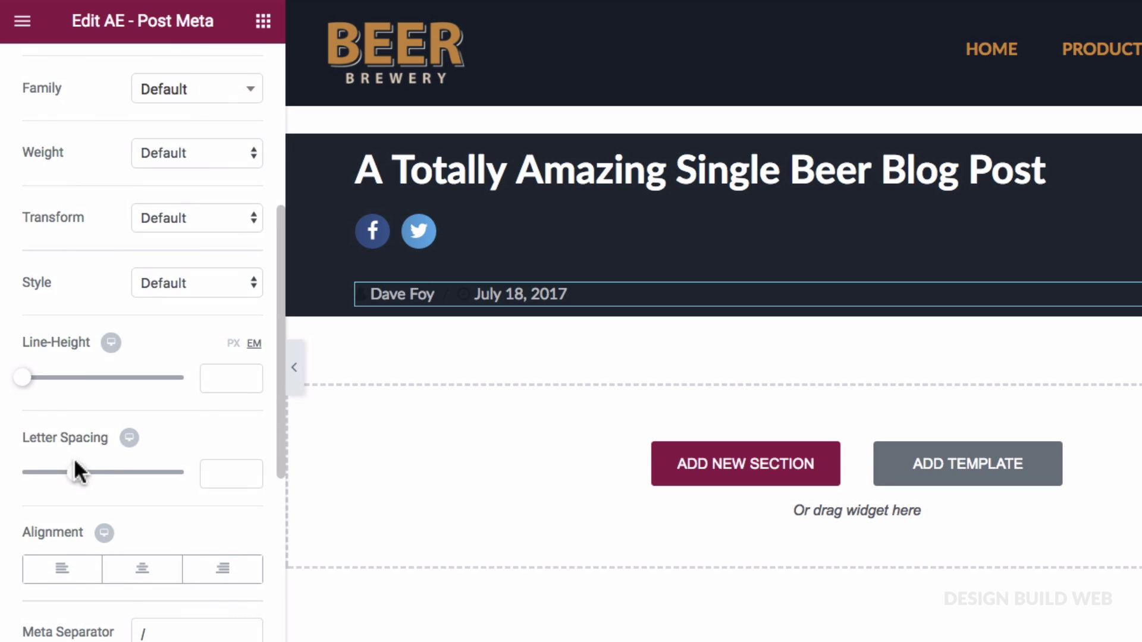
pyautogui.scroll(-5, 74, 458)
pyautogui.click(182, 467)
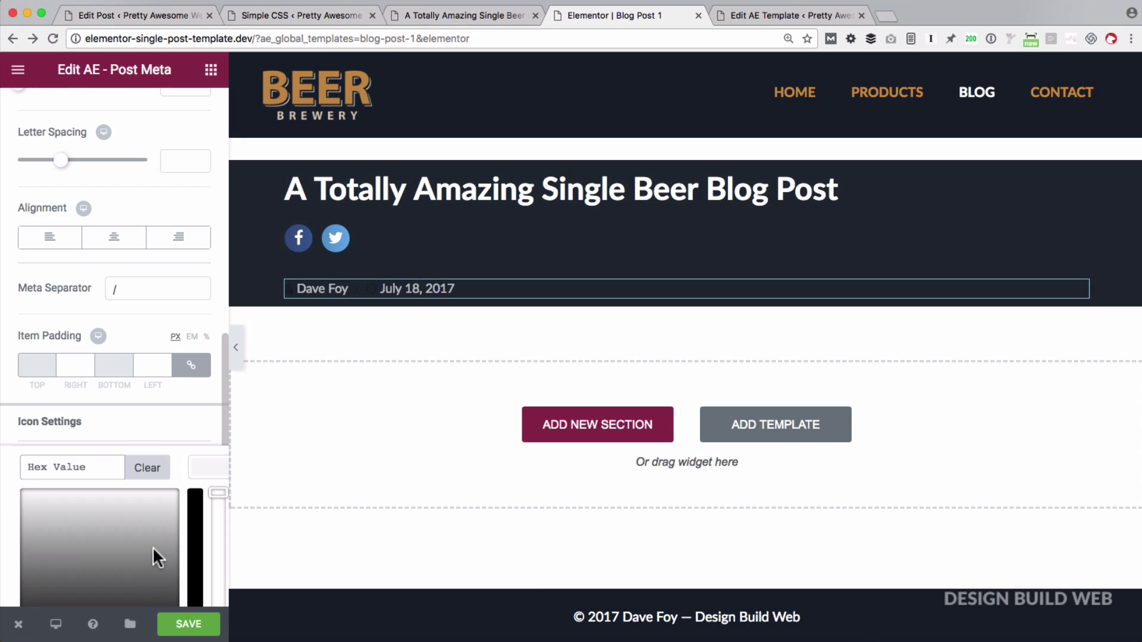
pyautogui.scroll(-2, 152, 547)
pyautogui.click(169, 532)
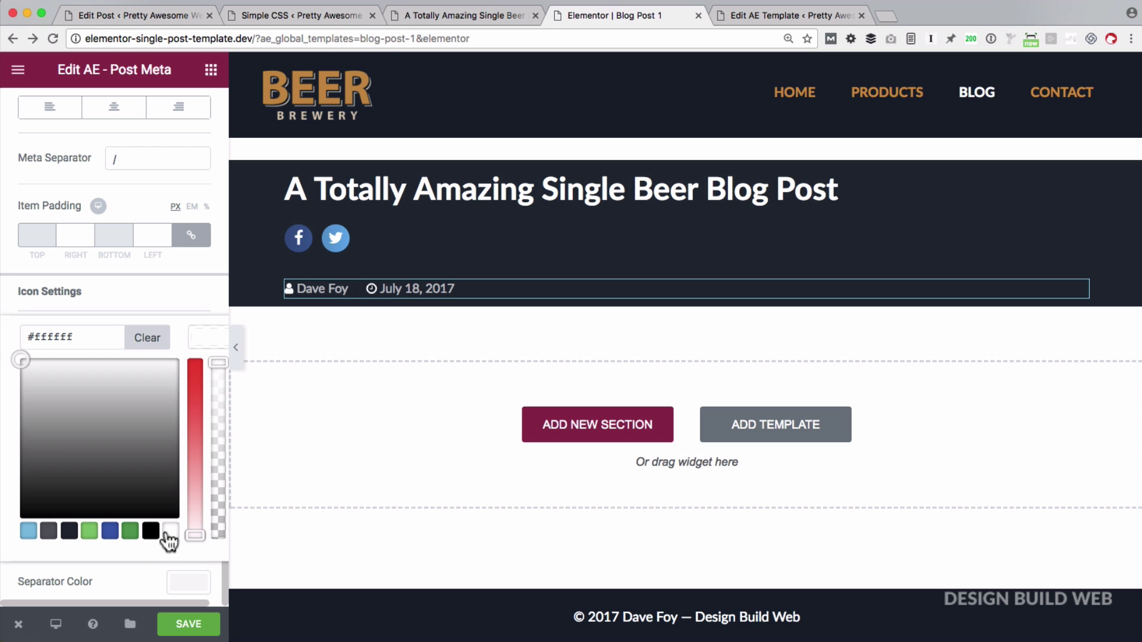
pyautogui.click(148, 576)
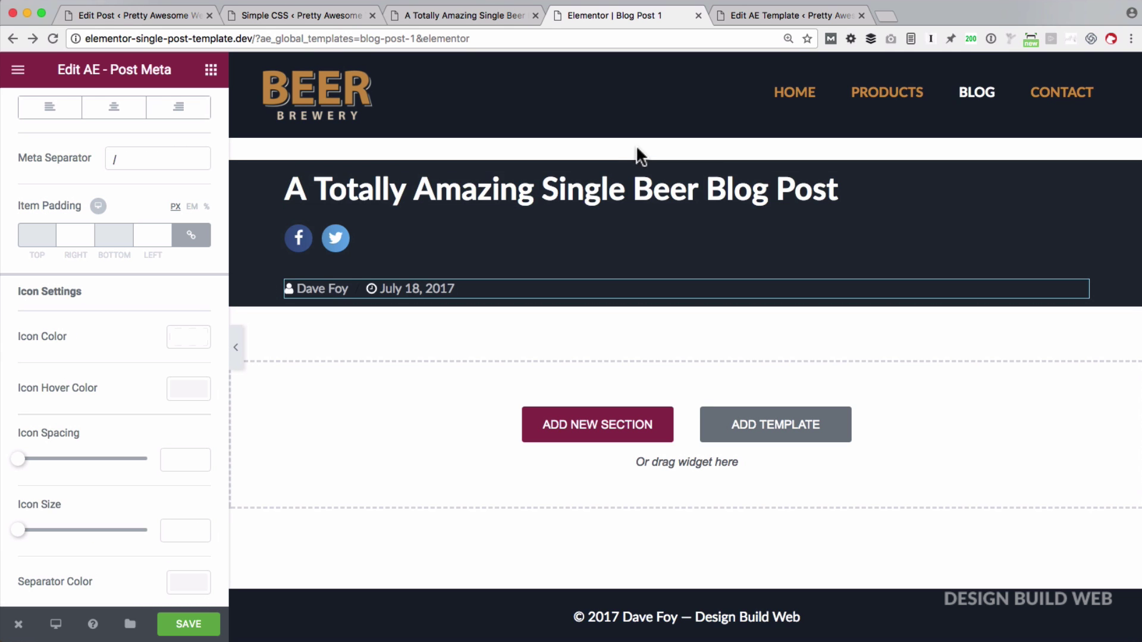
pyautogui.moveTo(638, 157)
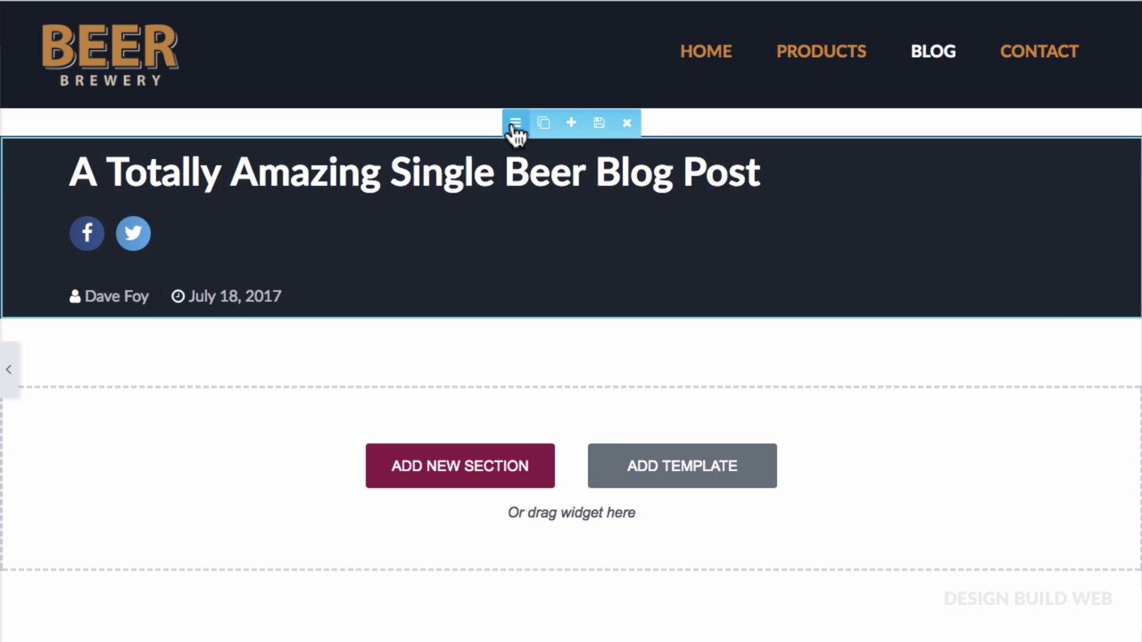
# - Unlink the dark section's padding and set top and bottom to 40px
pyautogui.click(515, 127)
pyautogui.click(241, 94)
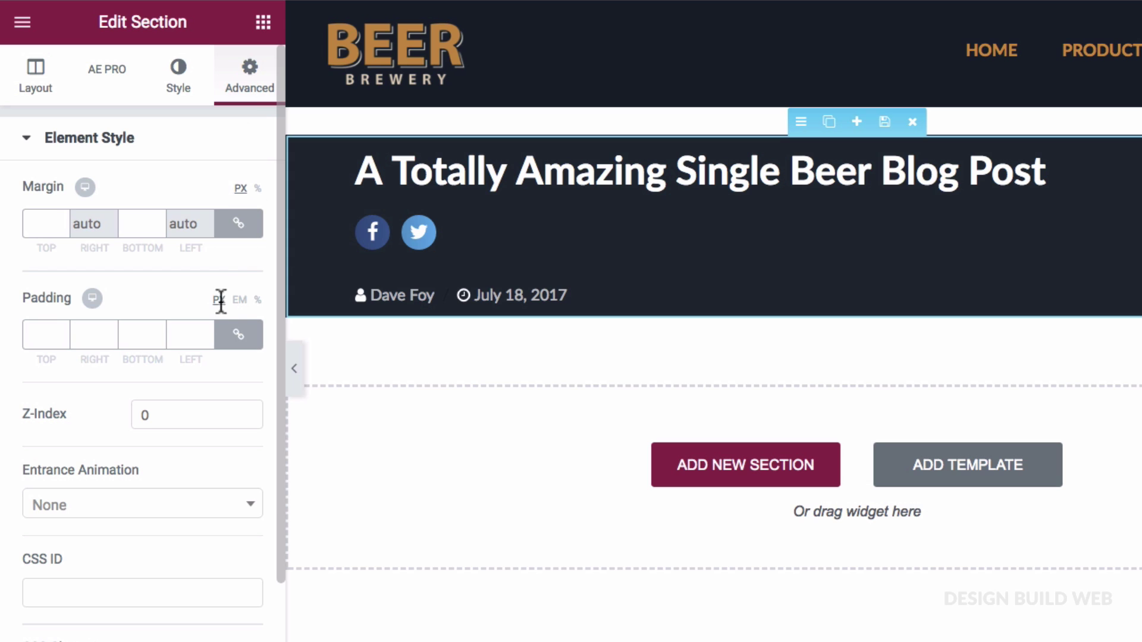
pyautogui.click(238, 336)
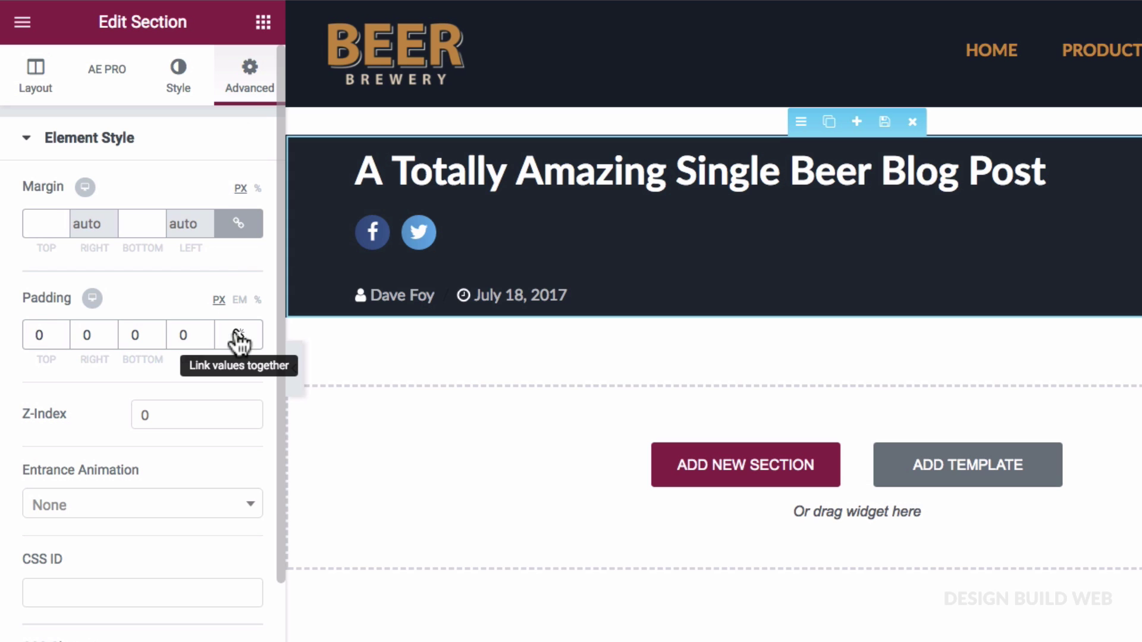
pyautogui.click(35, 334)
pyautogui.write('4')
pyautogui.click(127, 335)
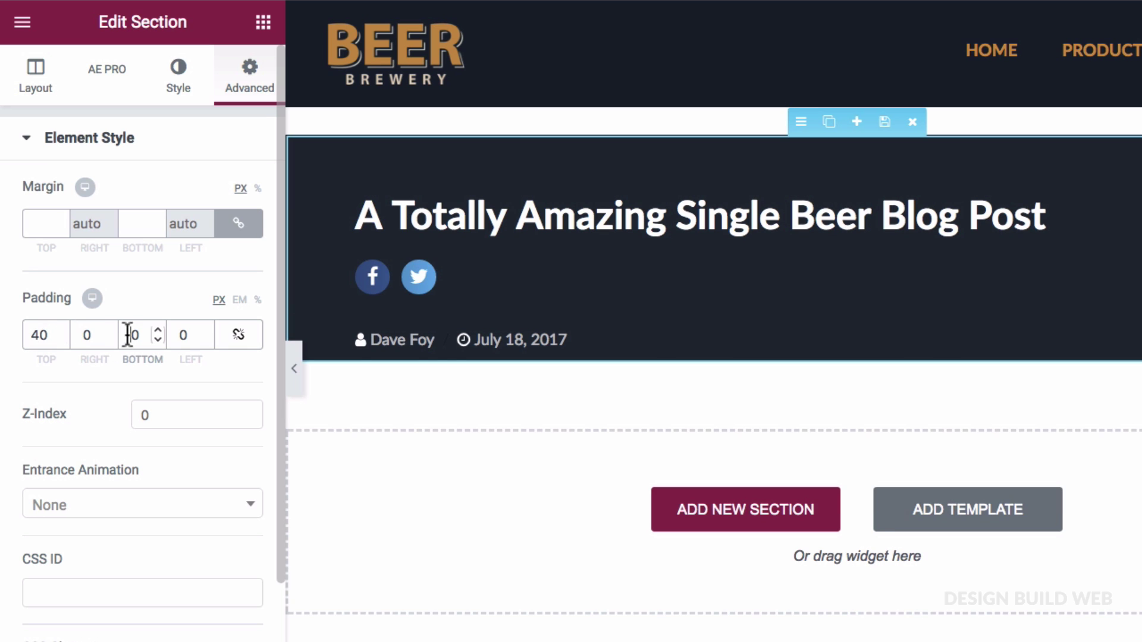
pyautogui.write('4')
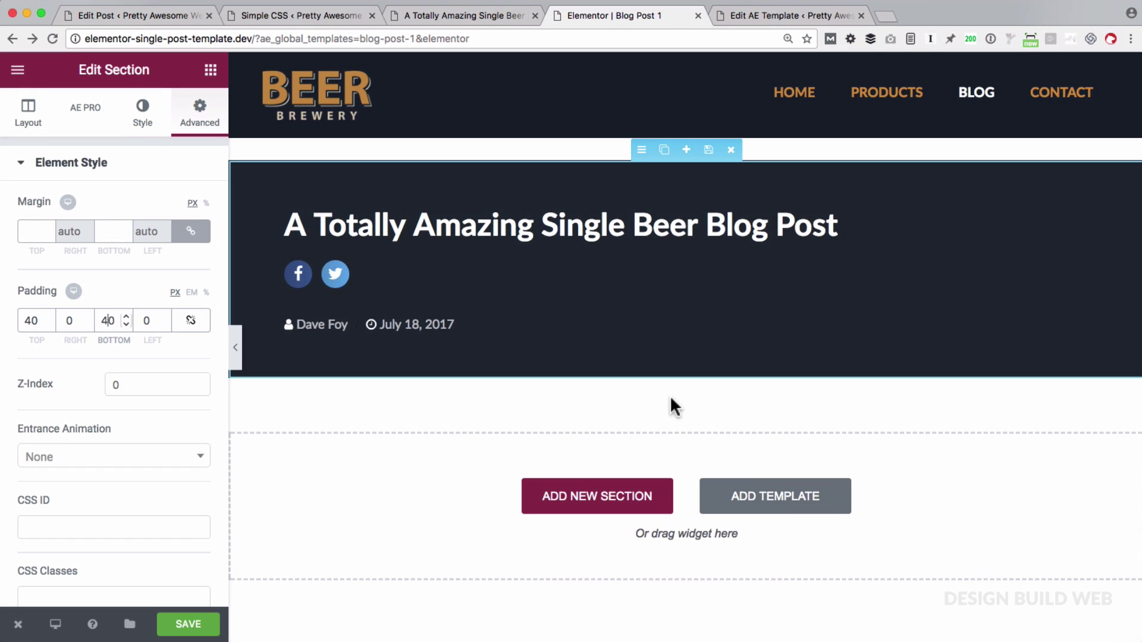
# - Add a one-column section below the header with its content width set to 940
pyautogui.click(587, 500)
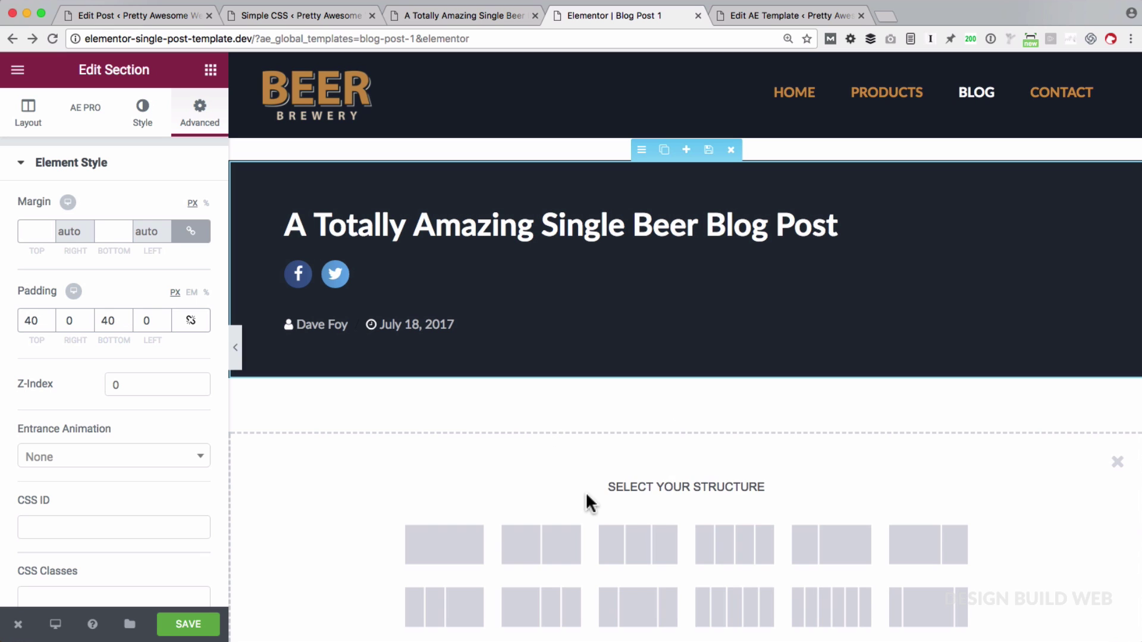
pyautogui.click(464, 552)
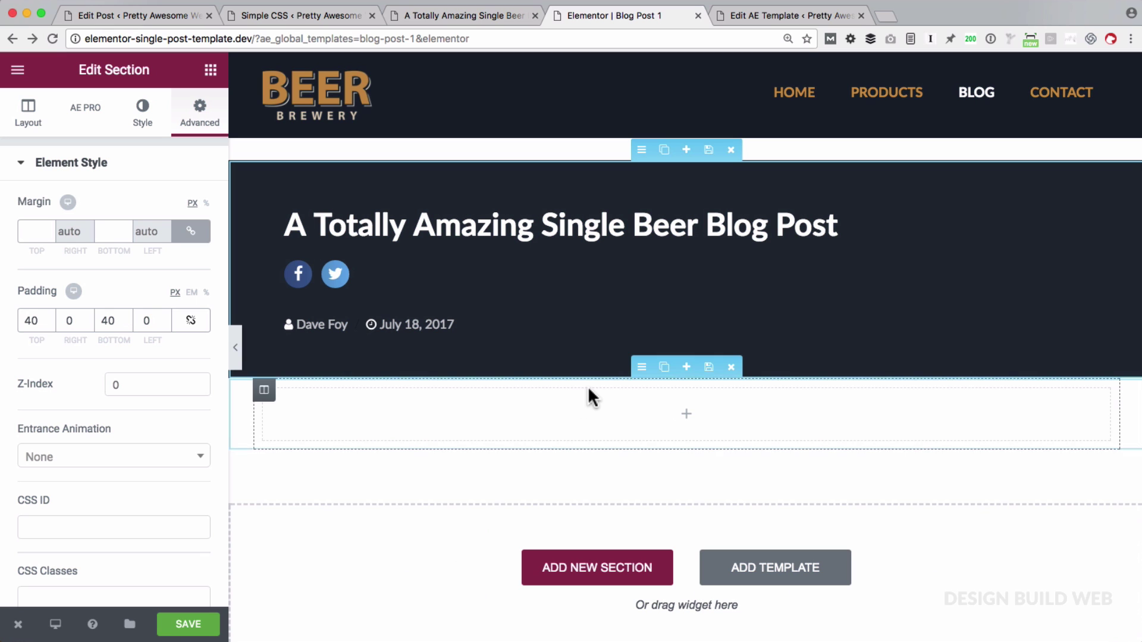
pyautogui.click(642, 368)
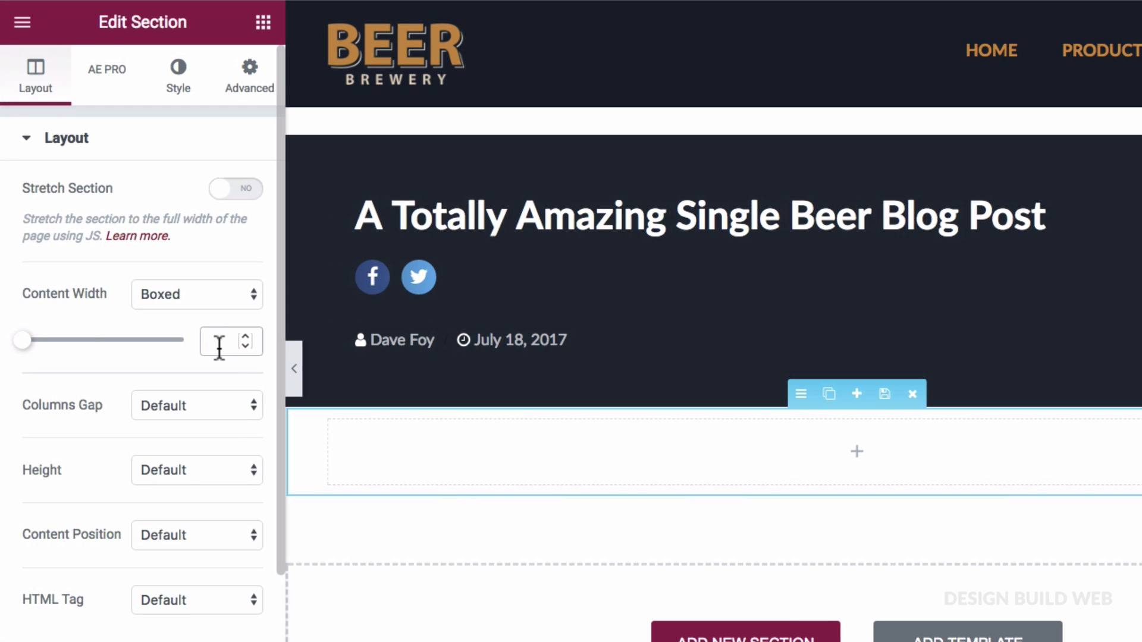
pyautogui.write('940')
# - Drop an AE - Post Image widget into the new section with image size set to Full
pyautogui.click(262, 24)
pyautogui.scroll(-10, 149, 355)
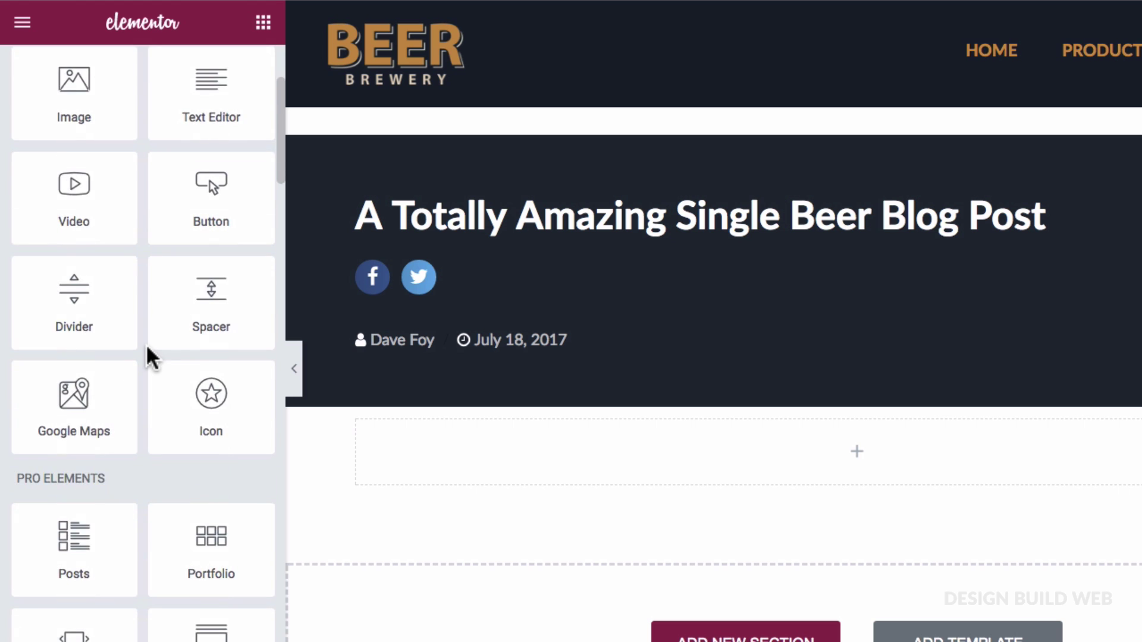
pyautogui.scroll(-8, 145, 344)
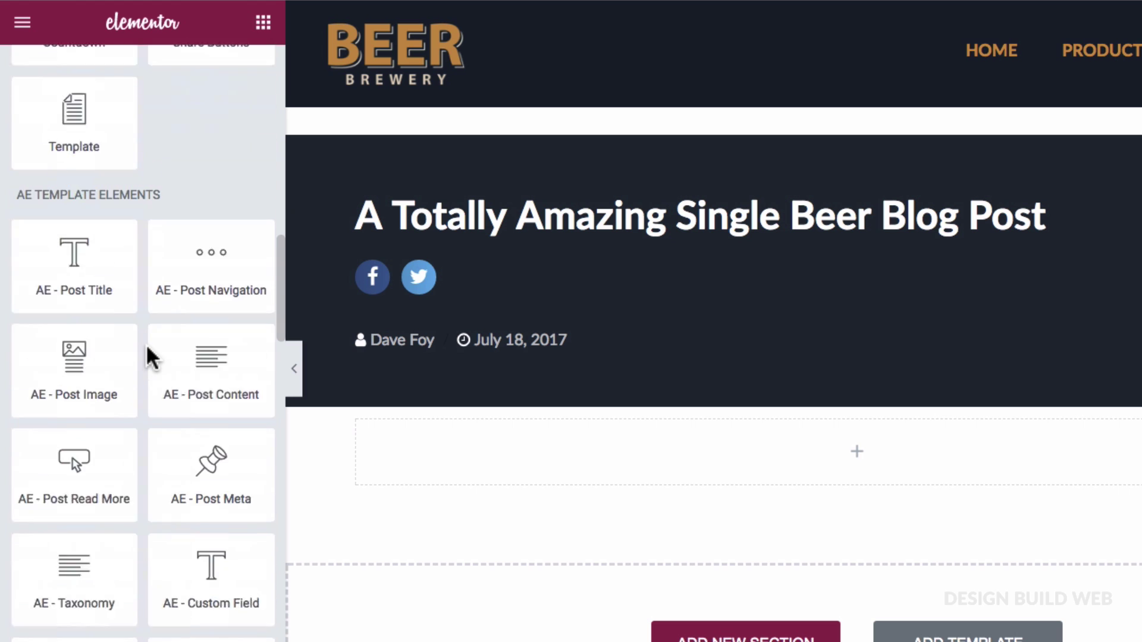
pyautogui.moveTo(74, 229); pyautogui.dragTo(674, 432)
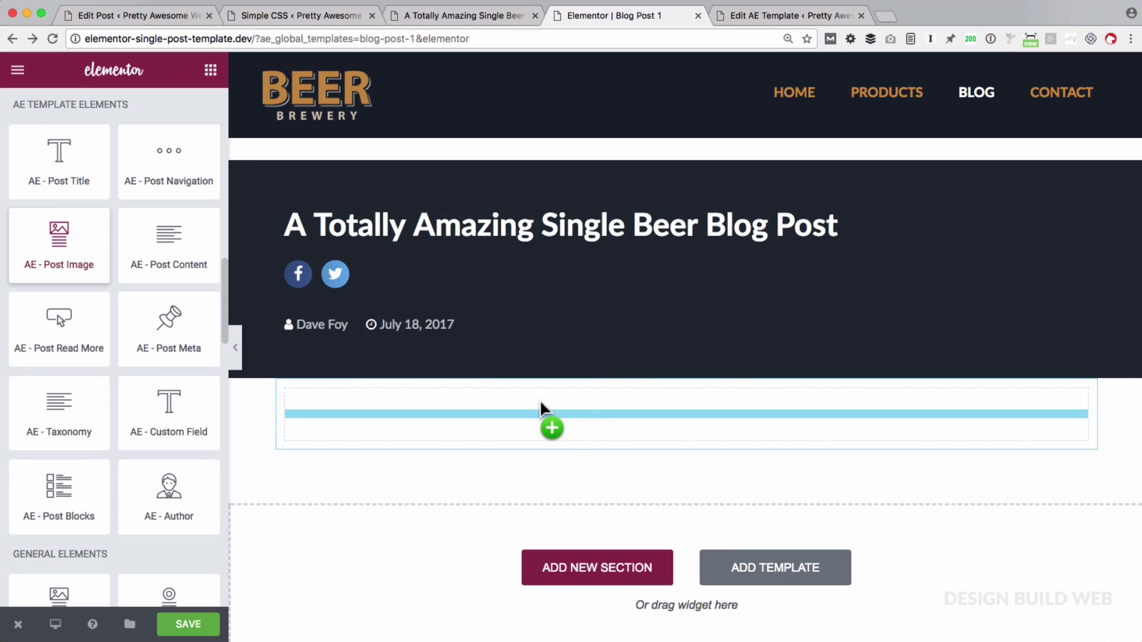
pyautogui.moveTo(540, 402); pyautogui.dragTo(540, 402)
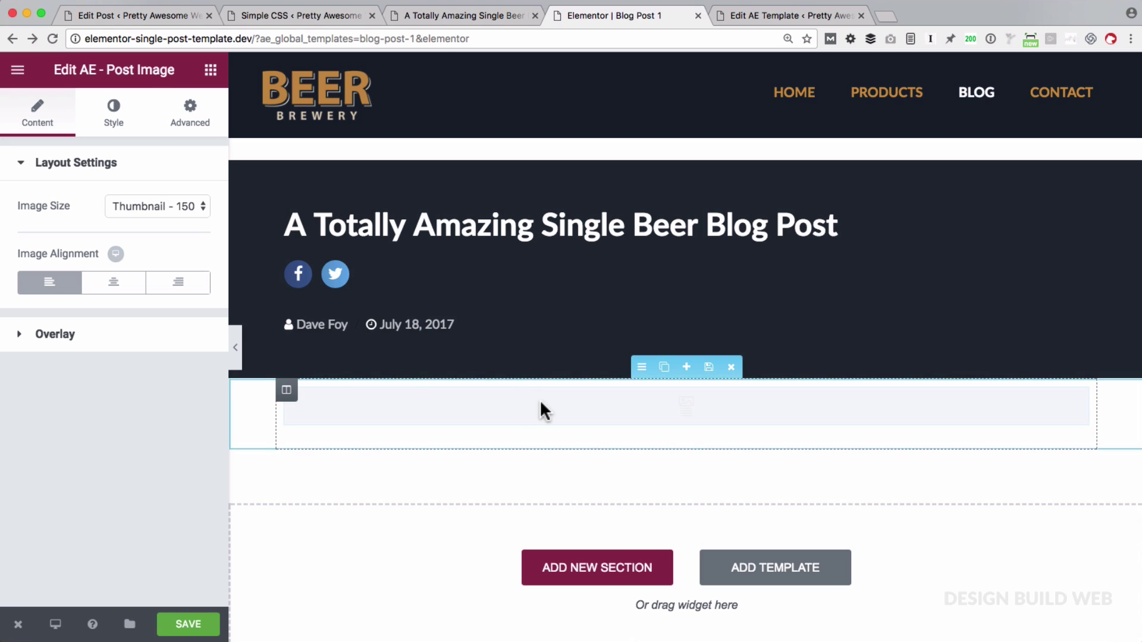
pyautogui.click(149, 211)
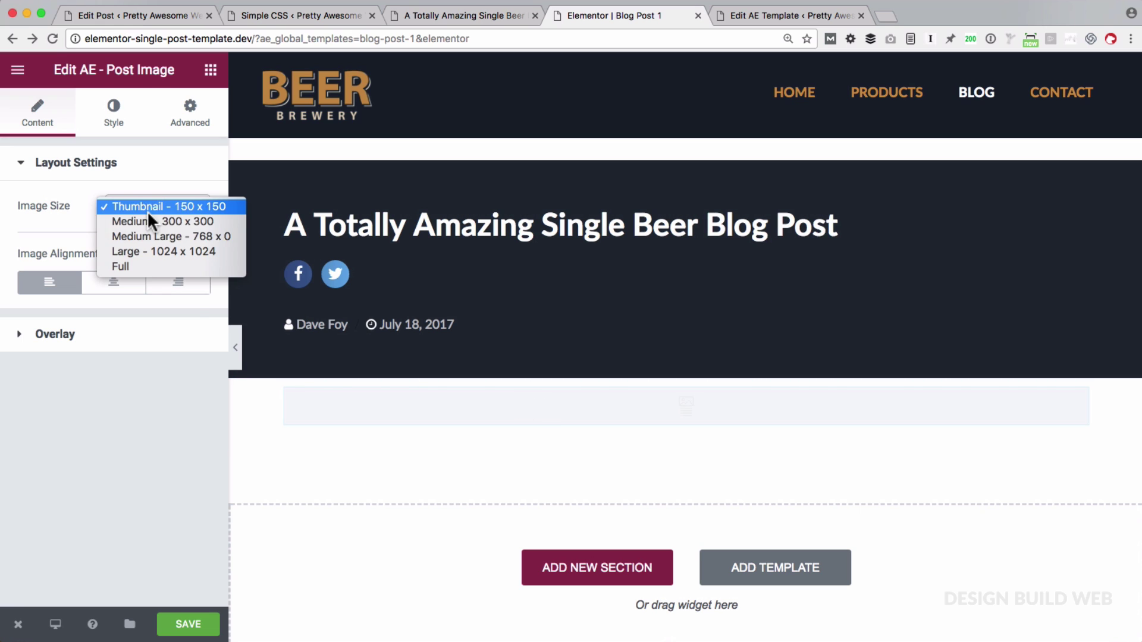
pyautogui.click(138, 267)
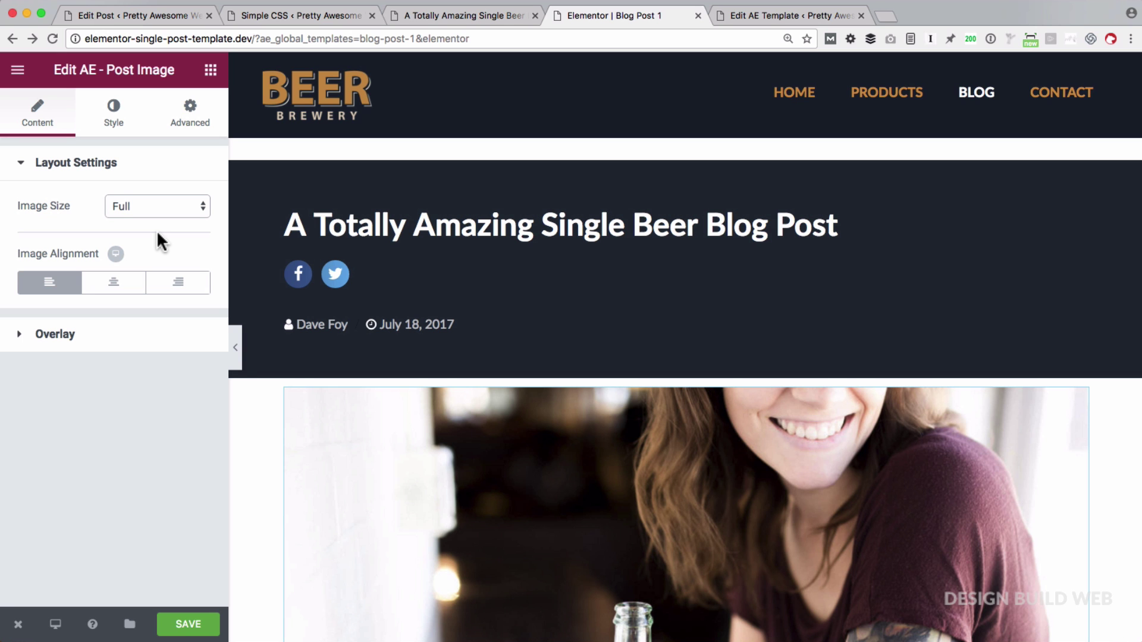
pyautogui.scroll(-3, 262, 434)
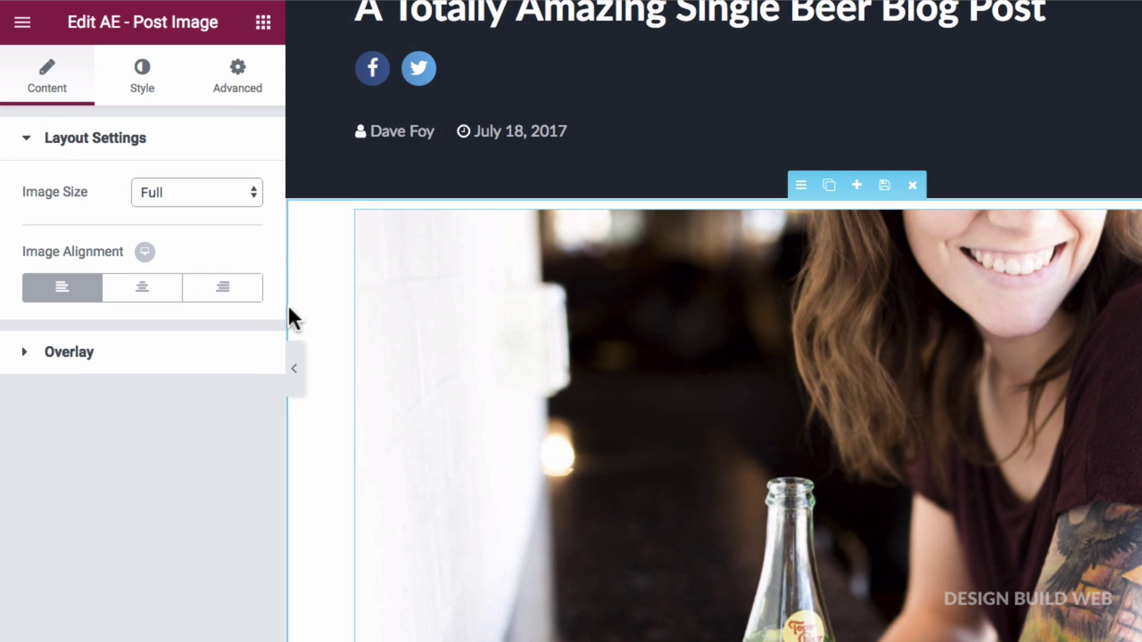
# - Unlink the post image's margin sides and set only the top margin to -40 px
pyautogui.click(237, 88)
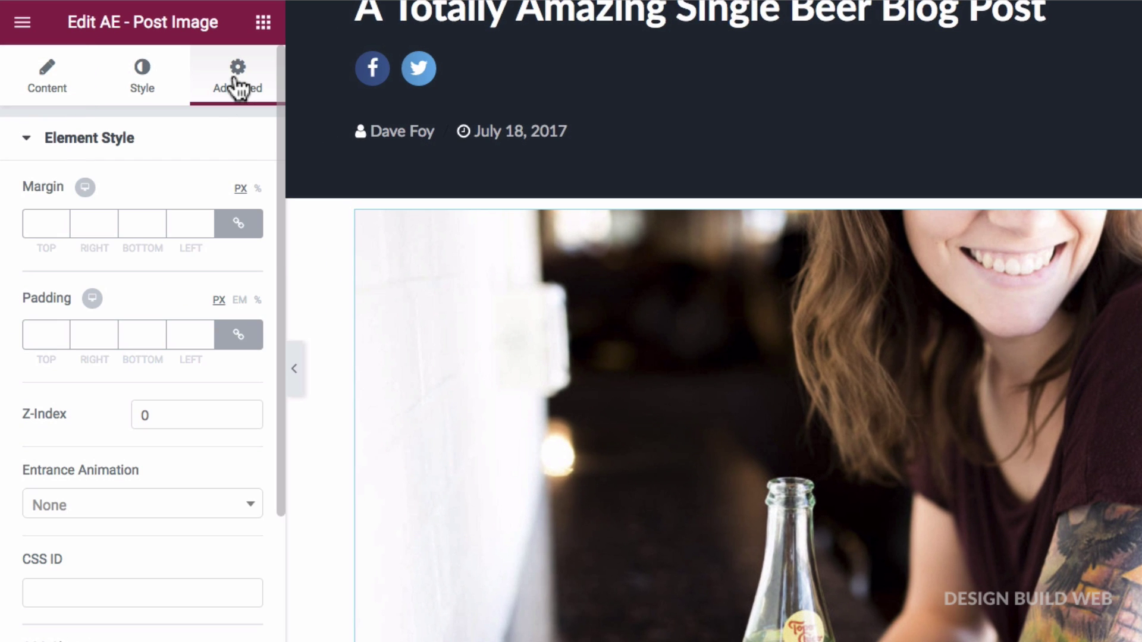
pyautogui.click(238, 224)
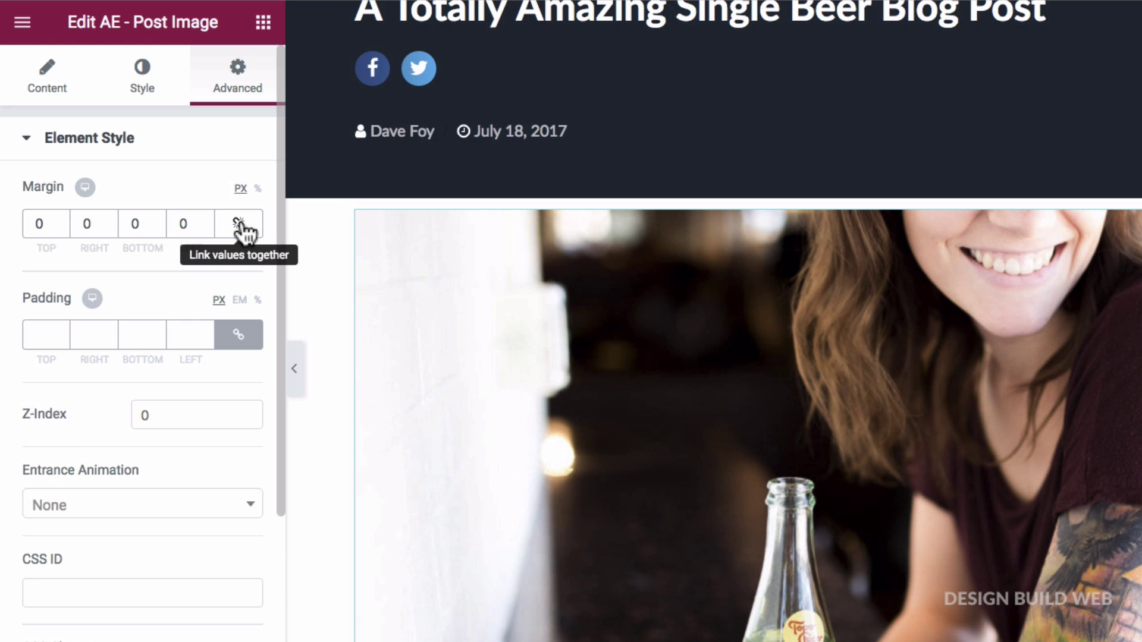
pyautogui.doubleClick(49, 226)
pyautogui.write('-18')
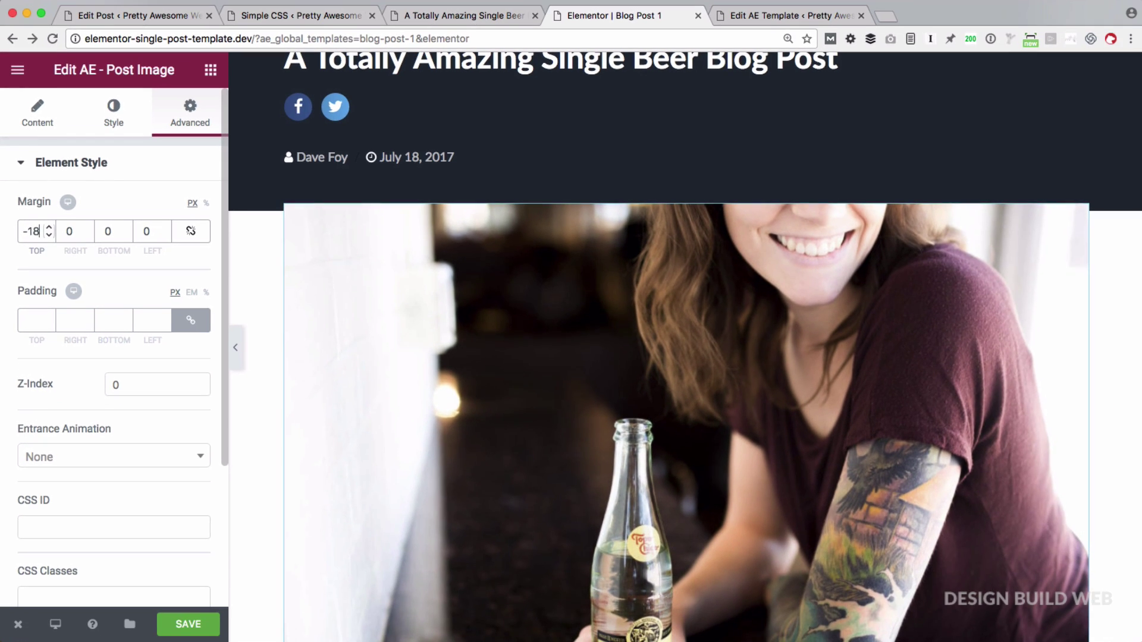
pyautogui.press('Down')
pyautogui.press('Down')
pyautogui.press('Down')
pyautogui.press('Down')
pyautogui.press('Down')
pyautogui.press('Down')
pyautogui.press('Down')
pyautogui.press('Down')
pyautogui.press('Down')
pyautogui.press('Down')
pyautogui.press('Down')
pyautogui.press('Down')
pyautogui.press('Down')
pyautogui.press('Down')
pyautogui.press('Down')
pyautogui.press('Down')
pyautogui.press('Down')
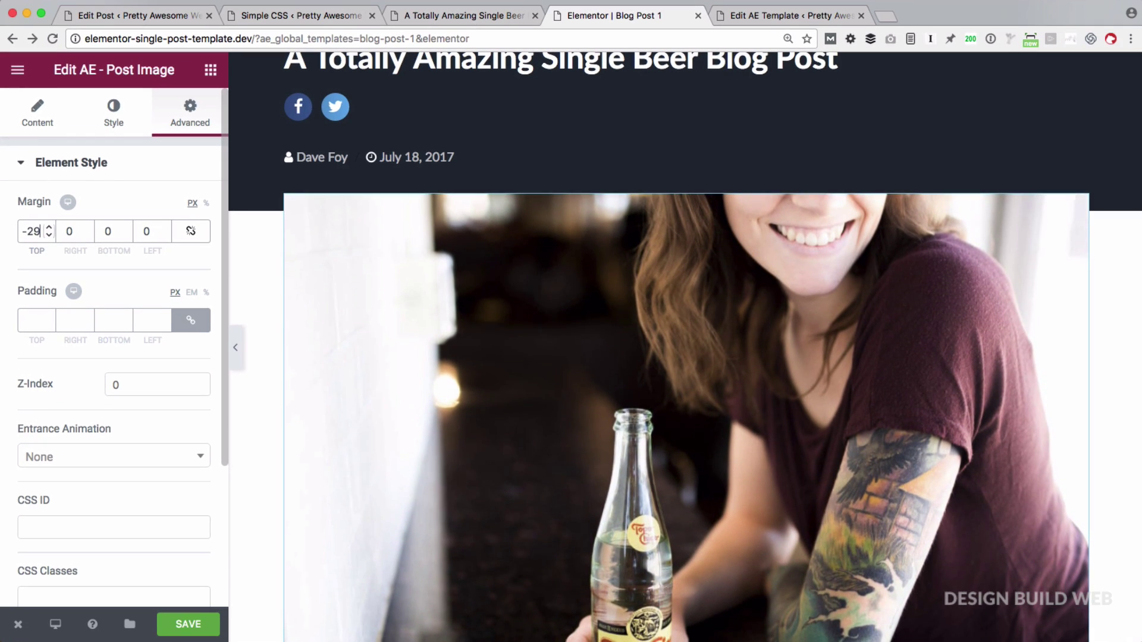
pyautogui.press('Down')
pyautogui.press('Down')
pyautogui.press('Down')
pyautogui.press('Down')
pyautogui.press('Down')
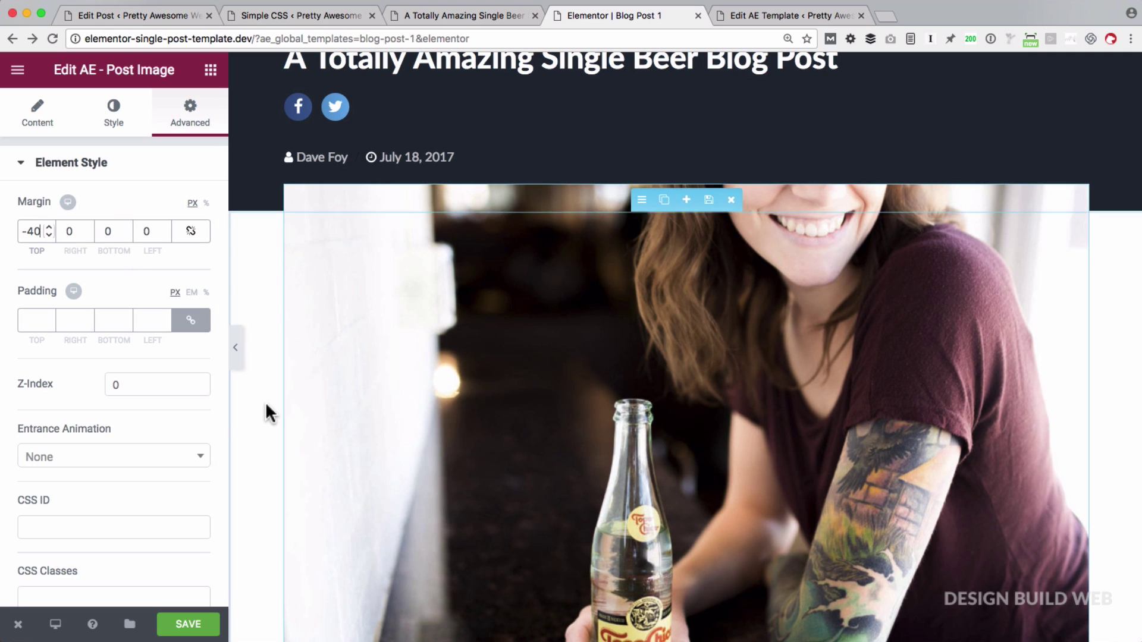
pyautogui.scroll(-3, 265, 395)
pyautogui.scroll(5, 266, 399)
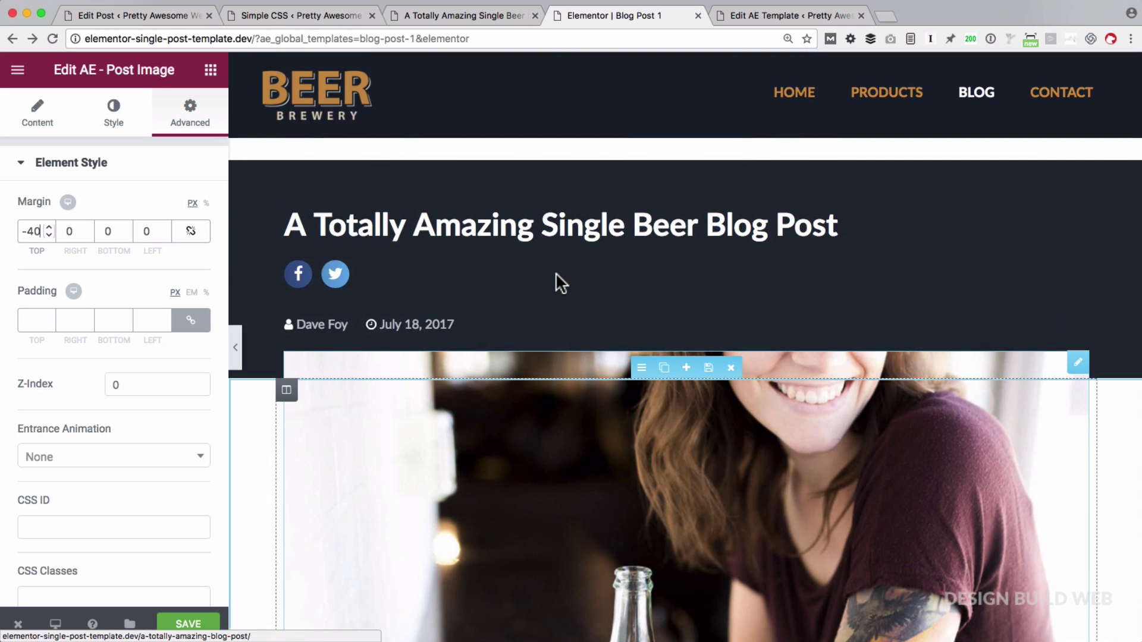
# - Select the dark header section and give it 110 px bottom padding
pyautogui.click(641, 151)
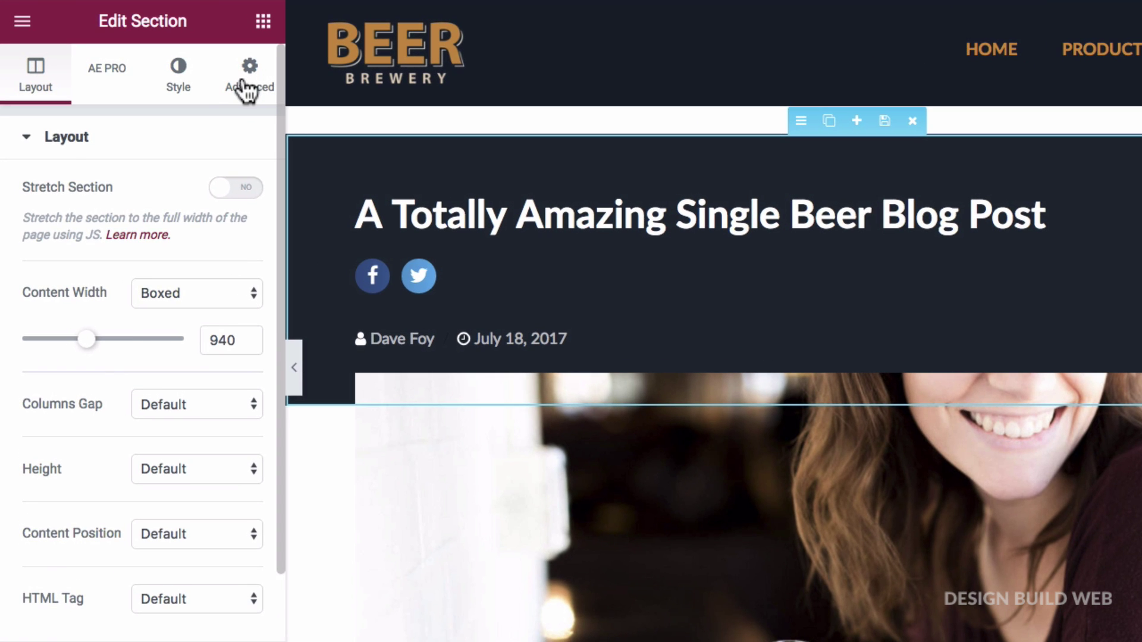
pyautogui.click(197, 122)
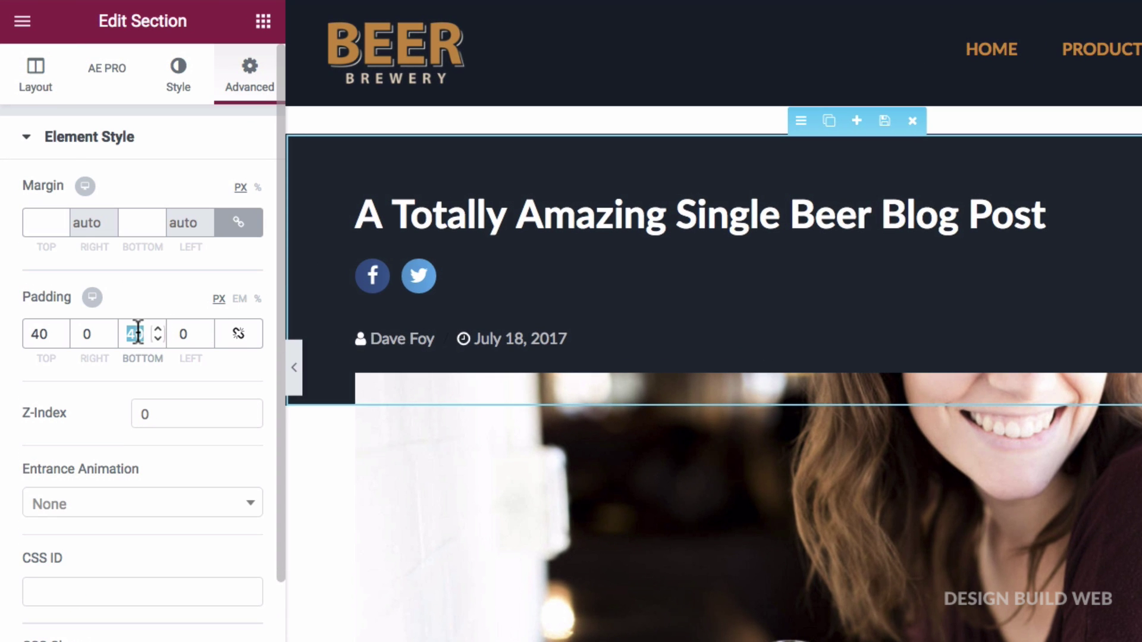
pyautogui.write('110')
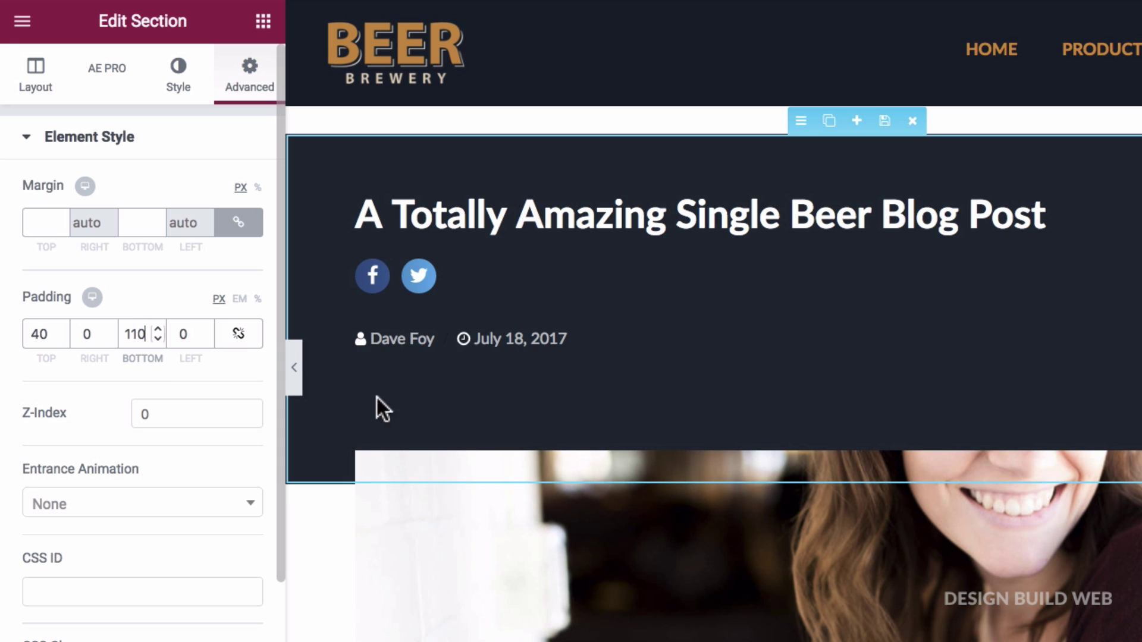
# - Select the post image and lower its top margin to -80 px
pyautogui.click(507, 538)
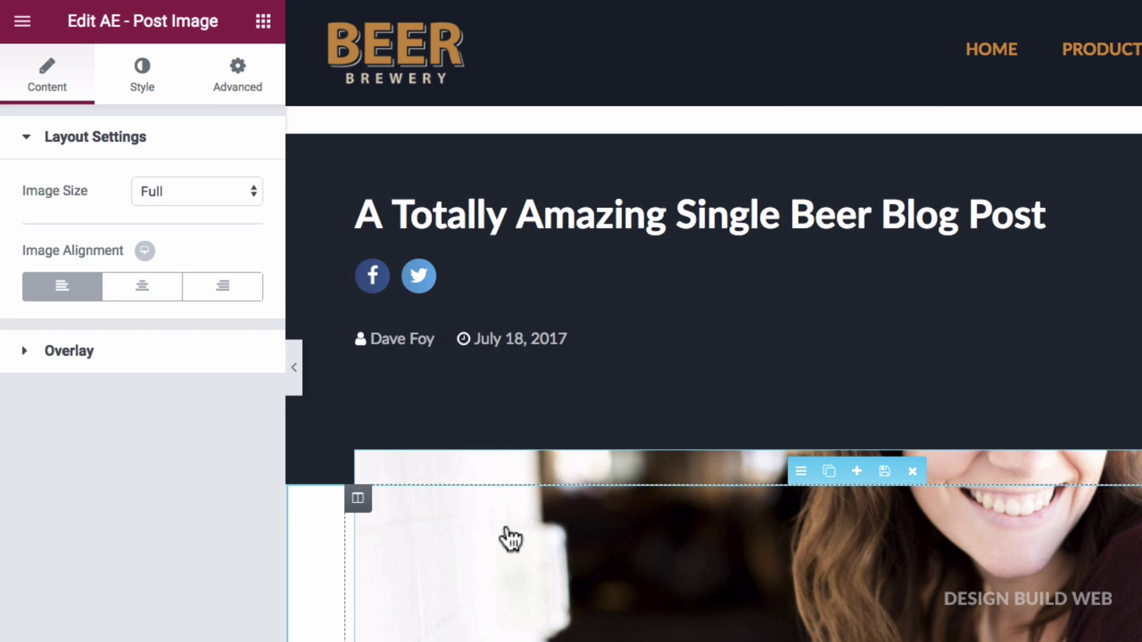
pyautogui.click(237, 87)
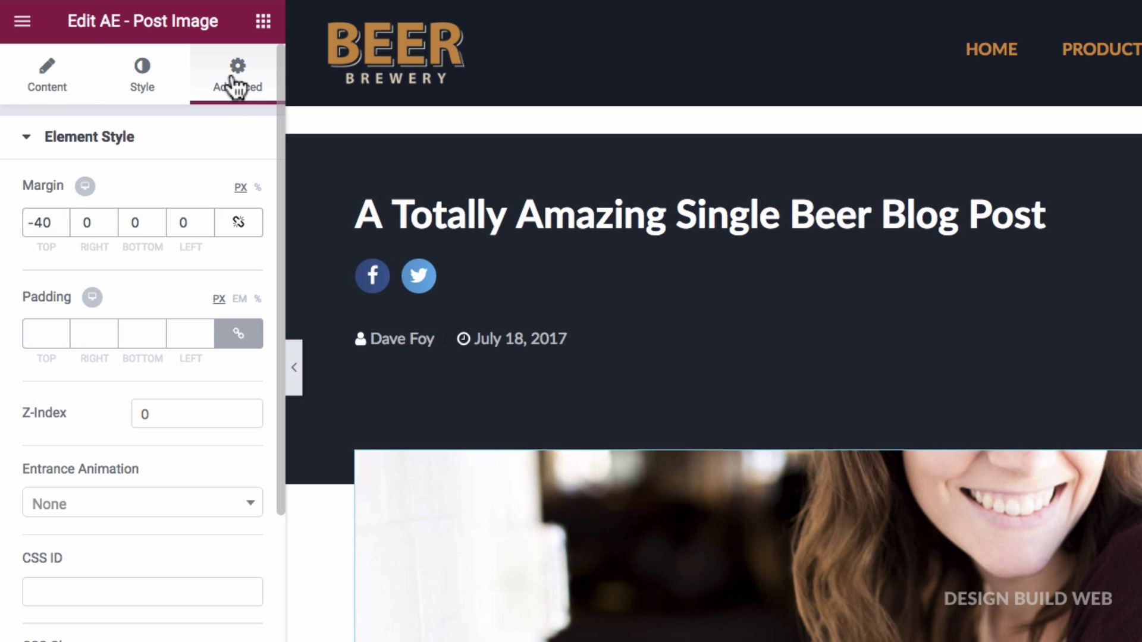
pyautogui.press('Down')
pyautogui.press('Down')
pyautogui.press('Down')
pyautogui.press('Down')
pyautogui.press('Down')
pyautogui.press('Down')
pyautogui.press('Down')
pyautogui.press('Down')
pyautogui.press('Down')
pyautogui.press('Down')
pyautogui.press('Down')
pyautogui.press('Down')
pyautogui.press('Down')
pyautogui.press('Down')
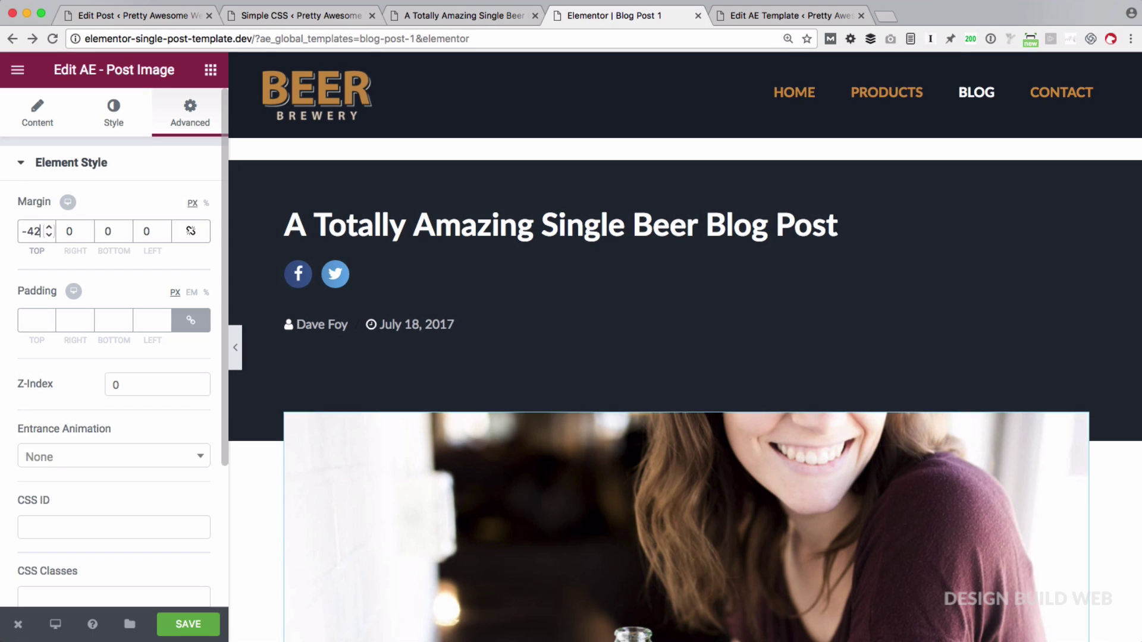
pyautogui.press('Down')
pyautogui.press('Down')
pyautogui.press('Down')
pyautogui.press('Down')
pyautogui.press('Down')
pyautogui.press('Down')
pyautogui.press('Down')
pyautogui.press('Down')
pyautogui.press('Down')
pyautogui.press('Down')
pyautogui.press('Down')
pyautogui.press('Down')
pyautogui.press('Down')
pyautogui.press('Down')
pyautogui.press('Down')
pyautogui.press('Down')
pyautogui.press('Down')
pyautogui.press('Down')
pyautogui.press('Down')
pyautogui.press('Down')
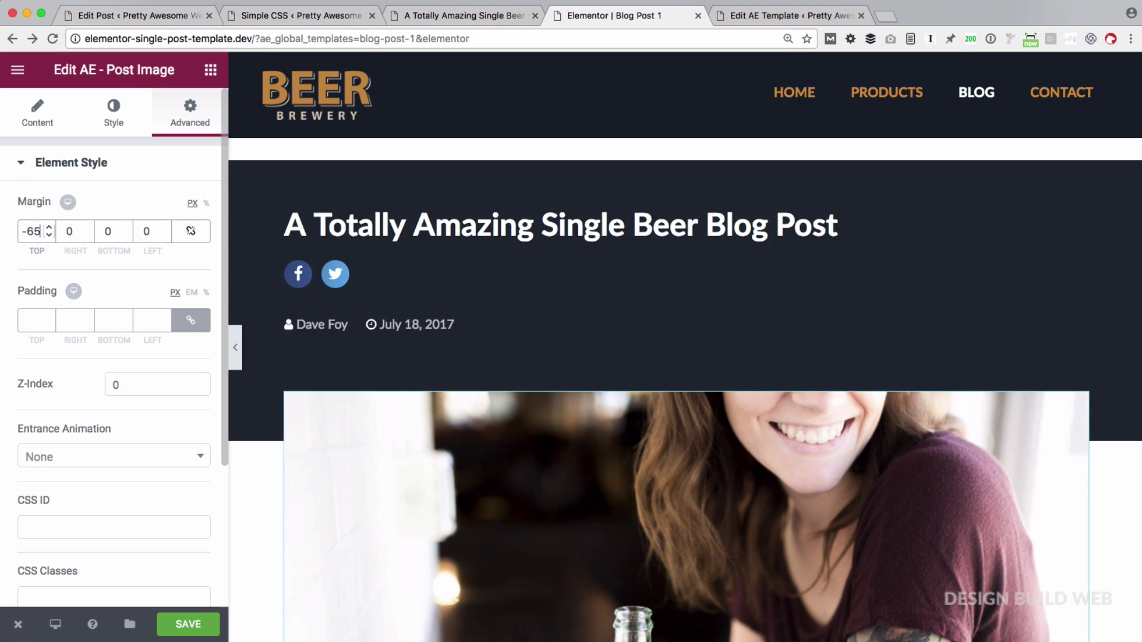
pyautogui.press('Down')
pyautogui.press('Down')
pyautogui.press('Down')
pyautogui.press('Down')
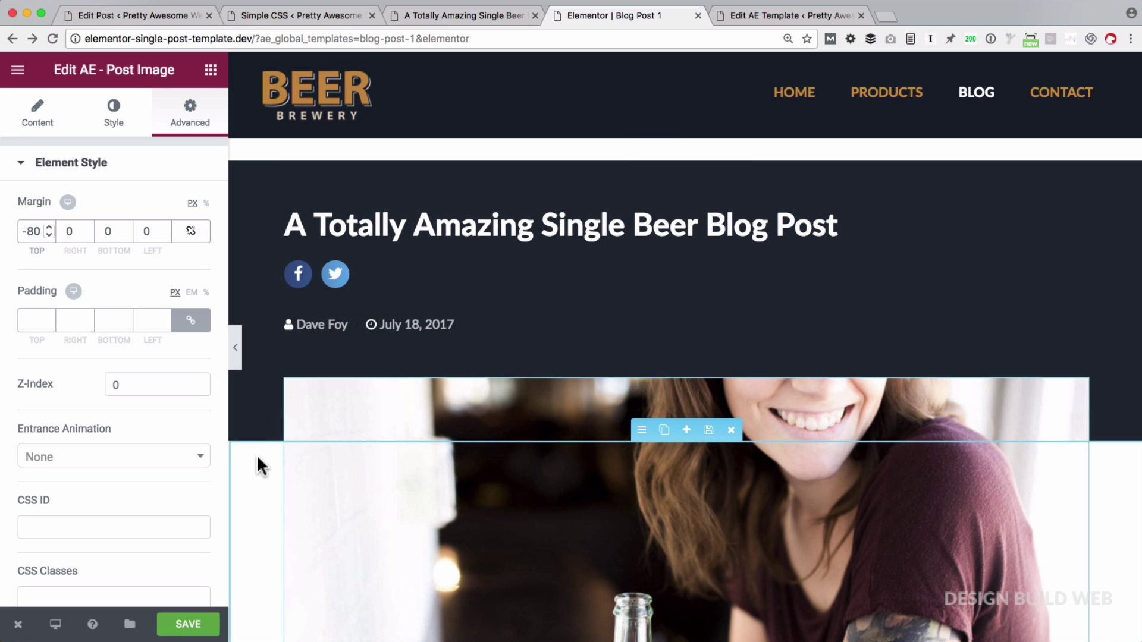
# - Frame the post image with a solid white 15 px border
pyautogui.click(117, 123)
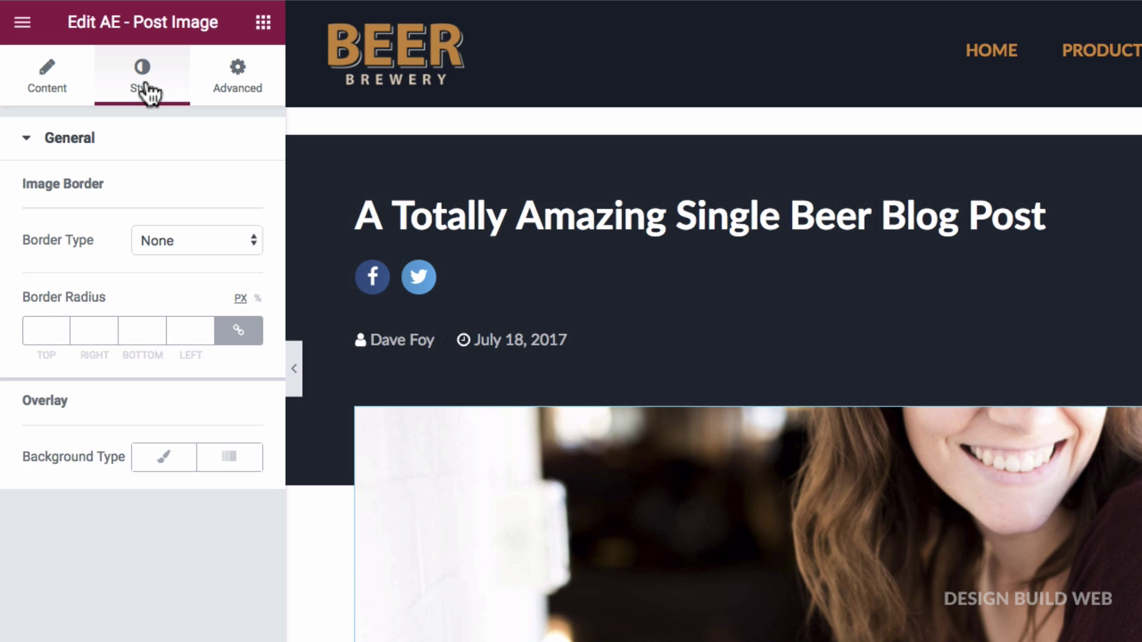
pyautogui.click(184, 238)
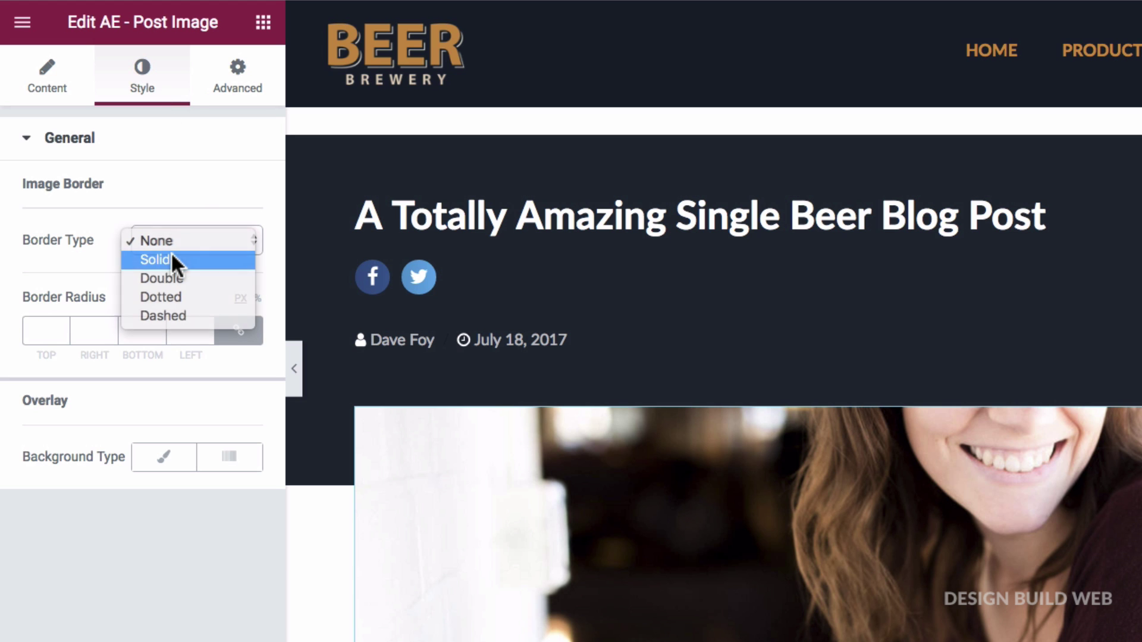
pyautogui.click(172, 255)
pyautogui.click(224, 406)
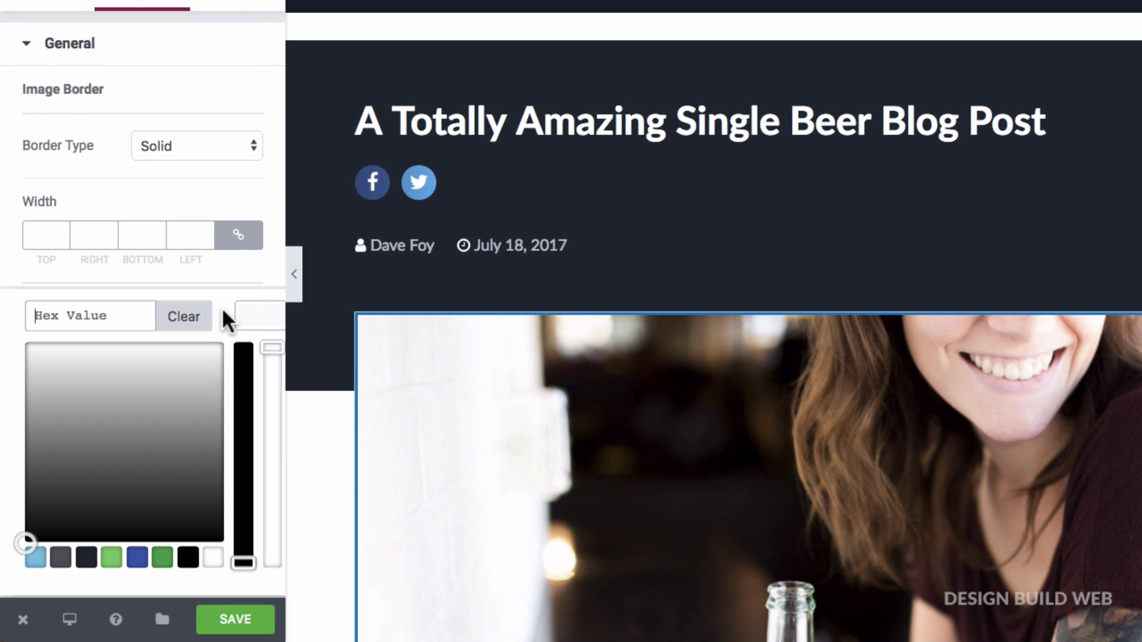
pyautogui.click(211, 558)
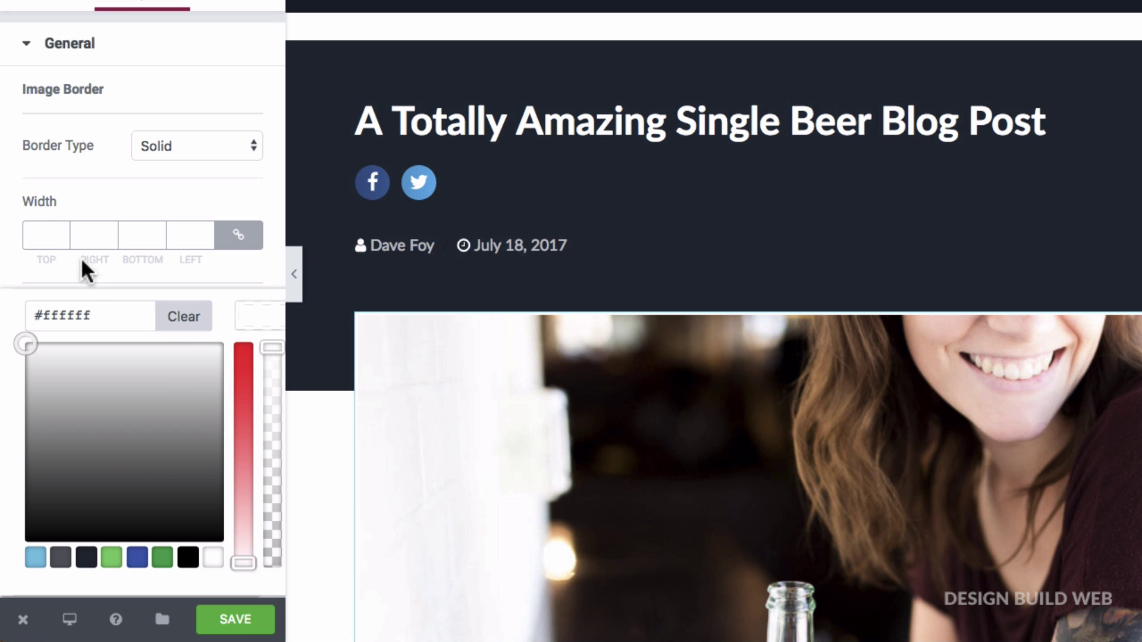
pyautogui.click(46, 235)
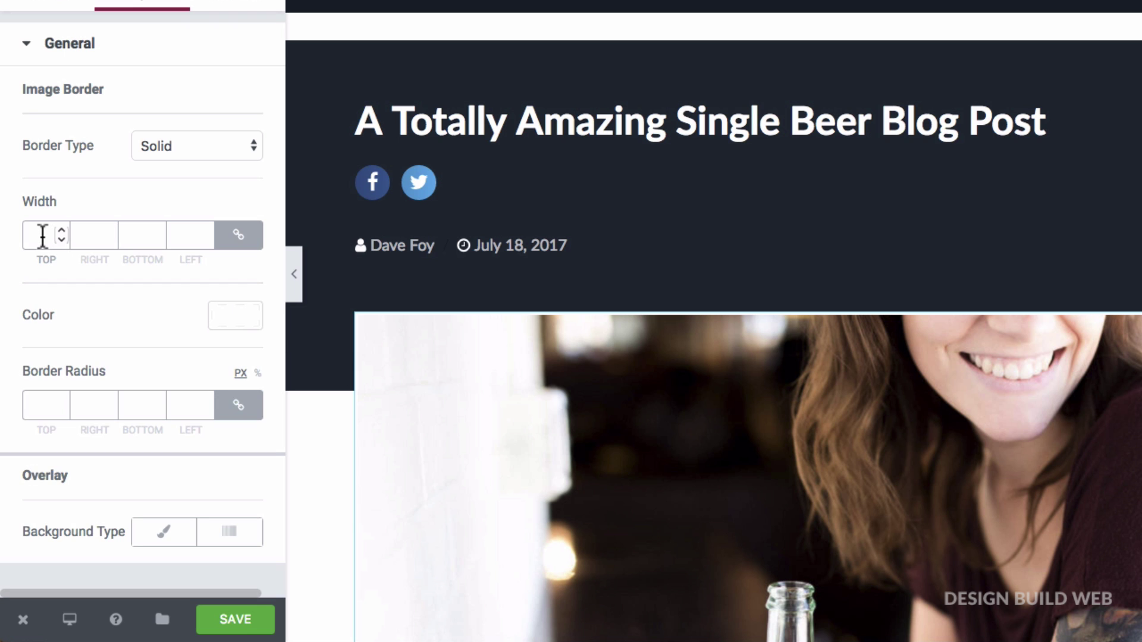
pyautogui.scroll(13, 43, 236)
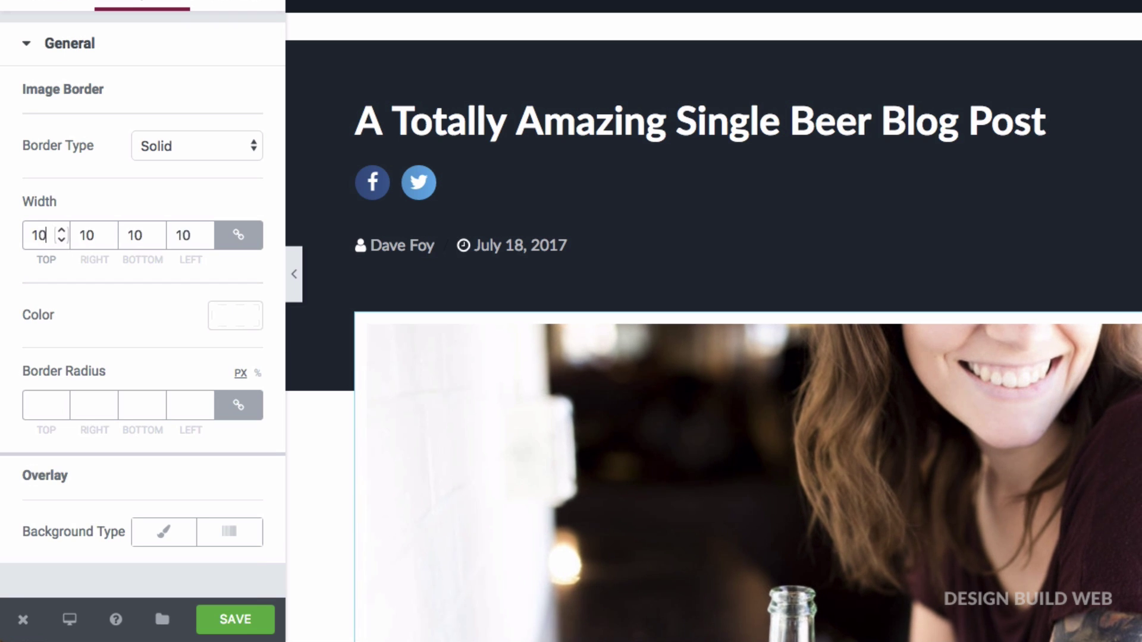
pyautogui.scroll(2, 43, 236)
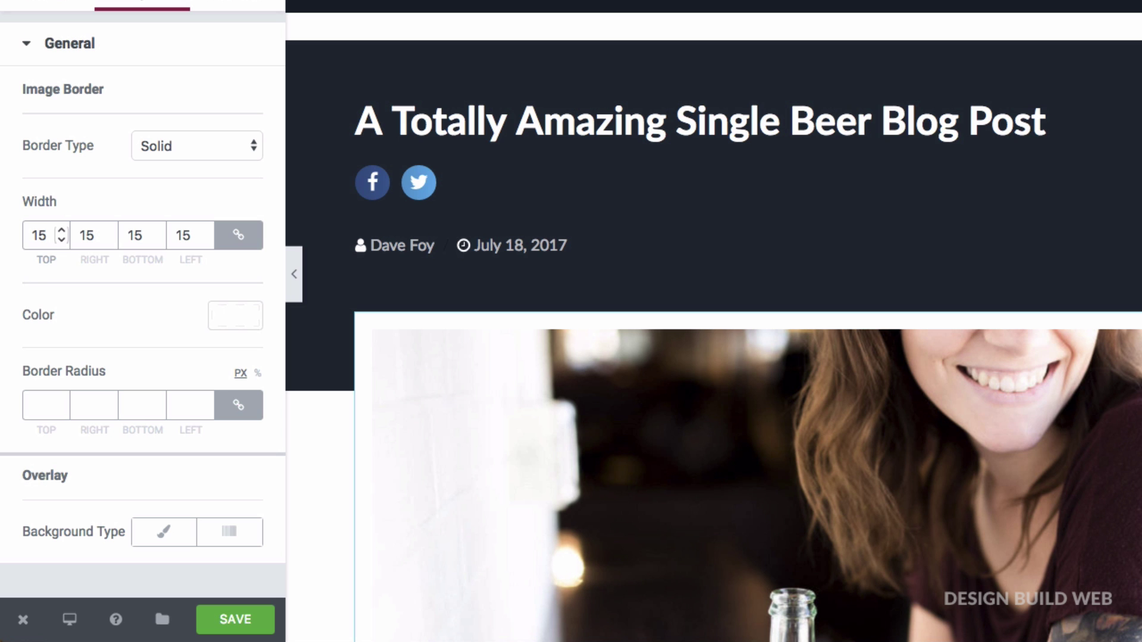
pyautogui.scroll(-3, 324, 440)
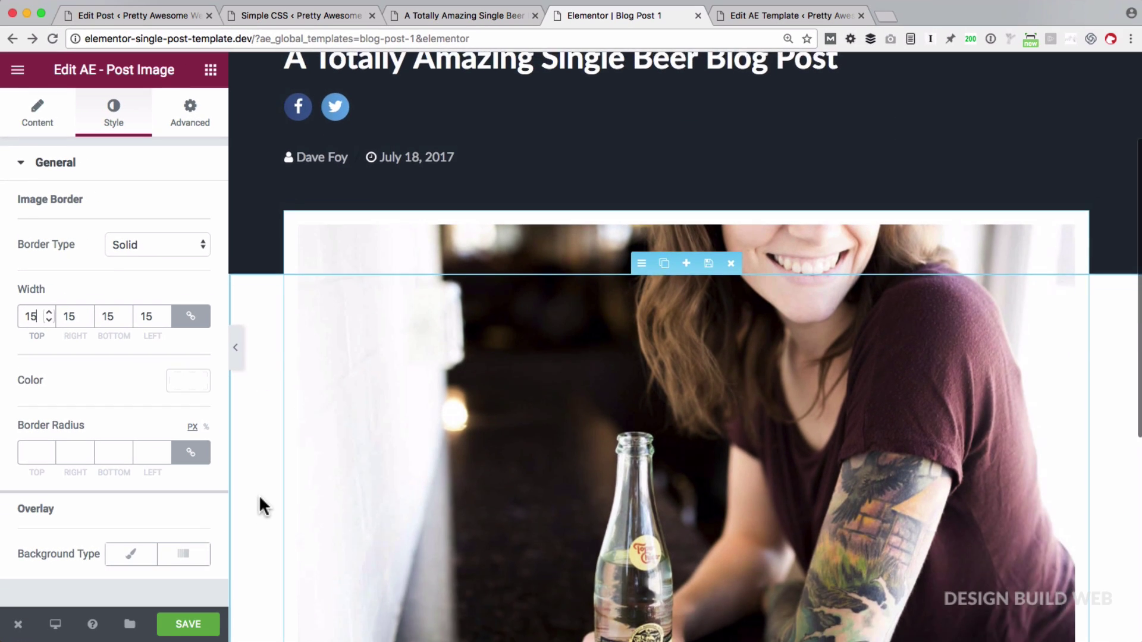
pyautogui.scroll(3, 263, 506)
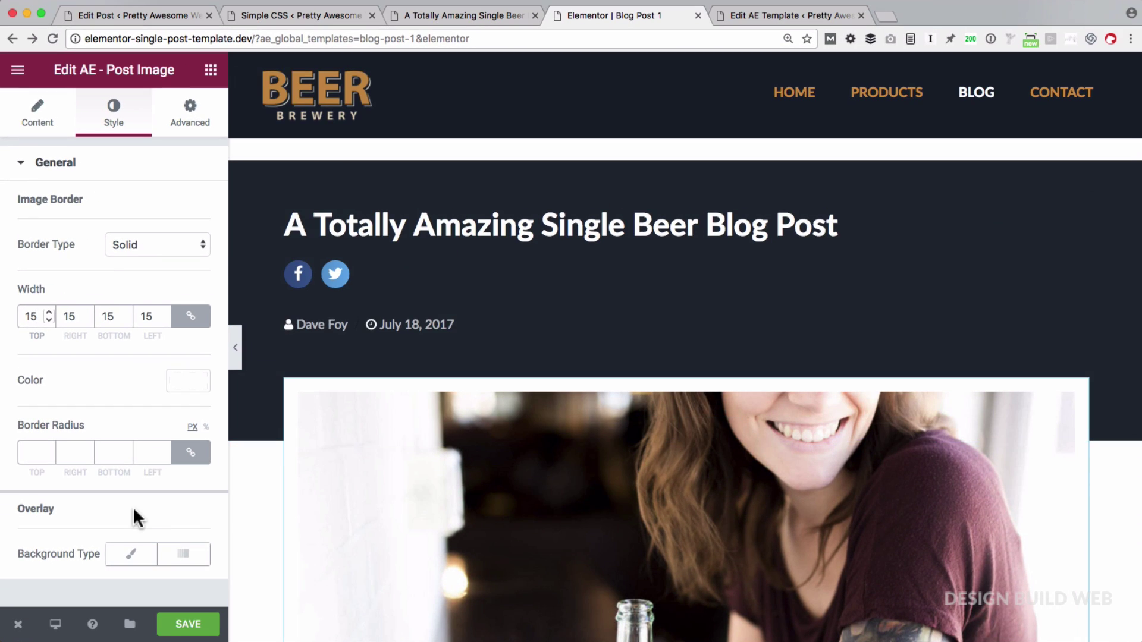
pyautogui.scroll(-3, 259, 535)
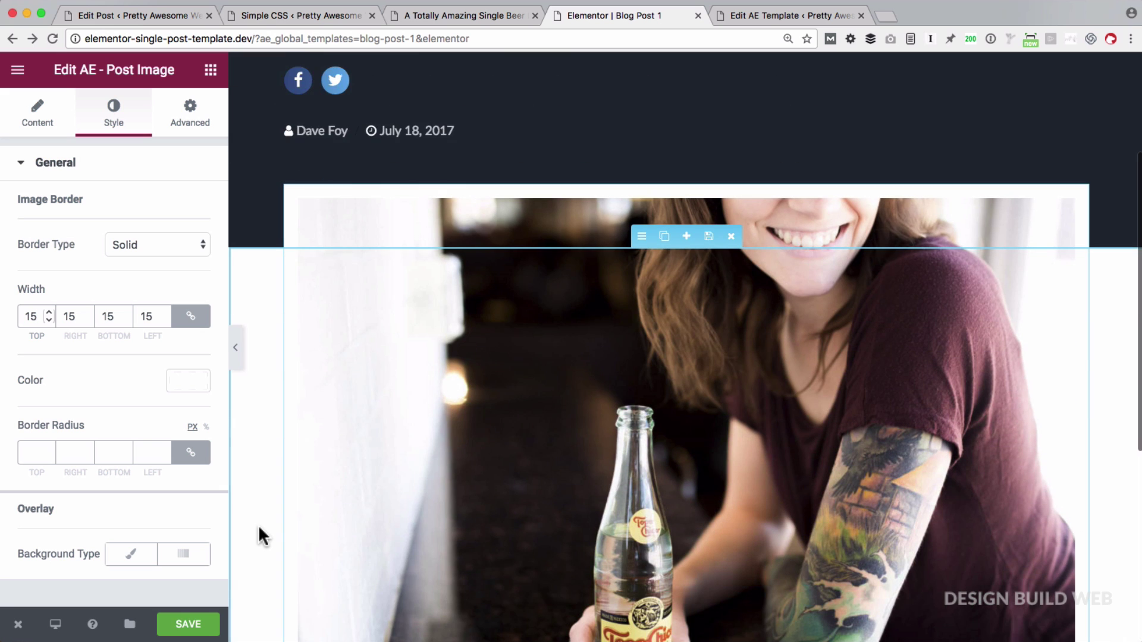
pyautogui.scroll(-2, 260, 536)
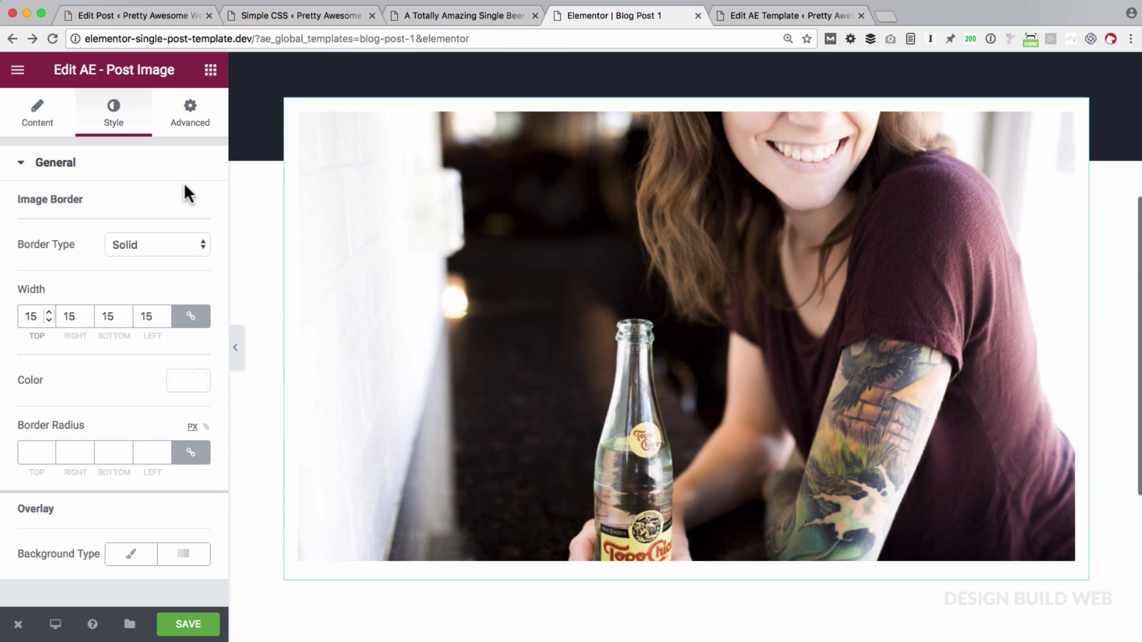
# - Turn on the image's box shadow with blur 10, spread 1 and vertical offset -4
pyautogui.click(189, 122)
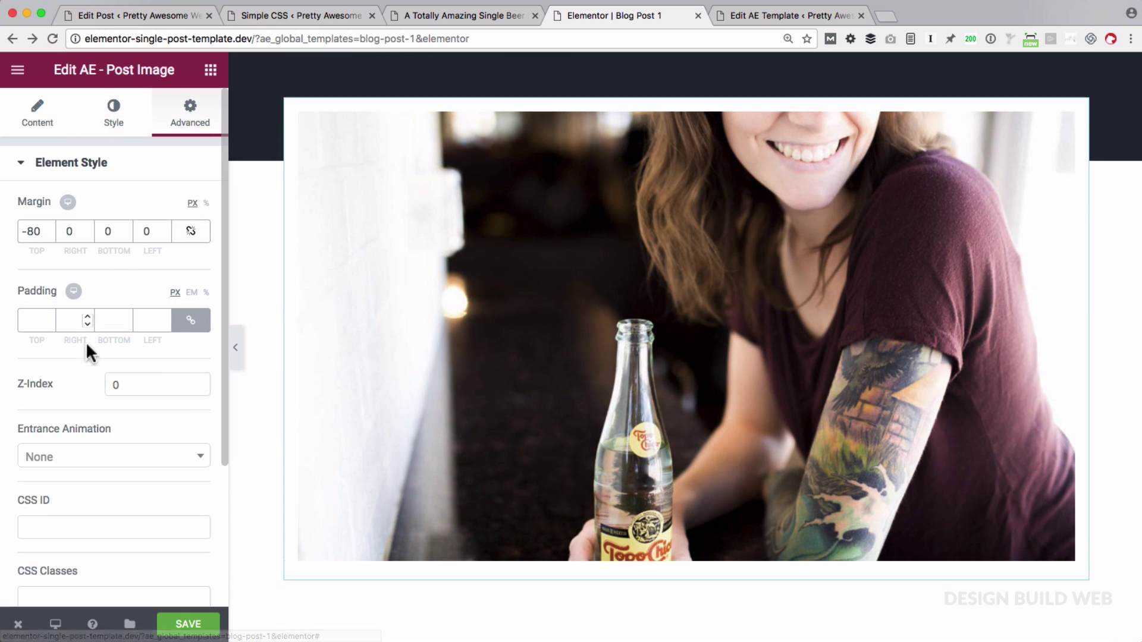
pyautogui.scroll(-4, 92, 357)
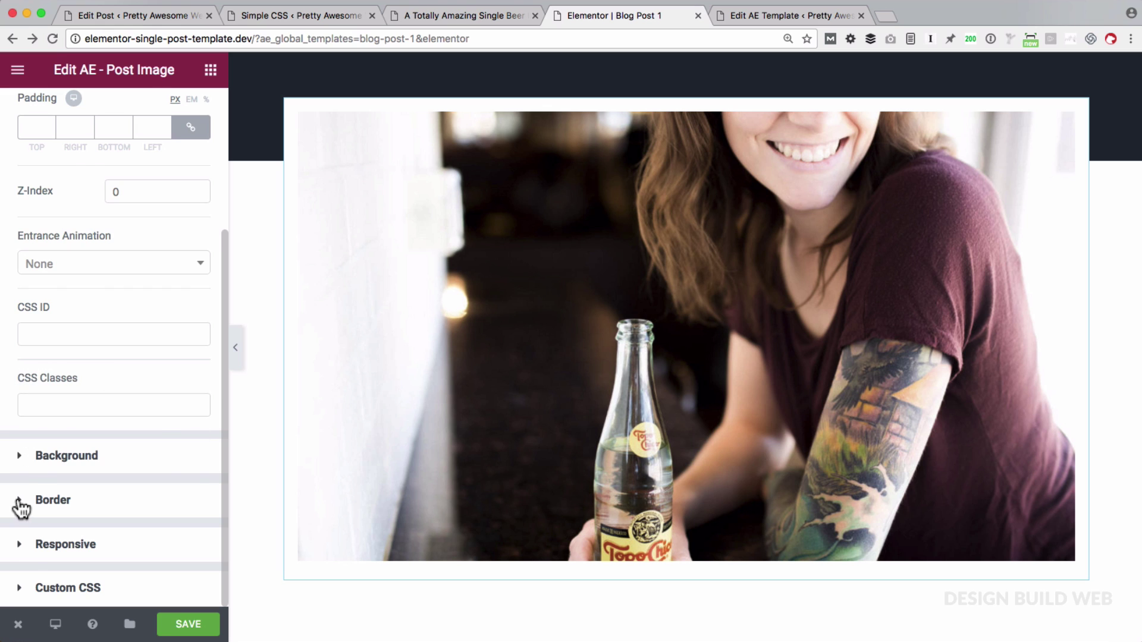
pyautogui.click(18, 505)
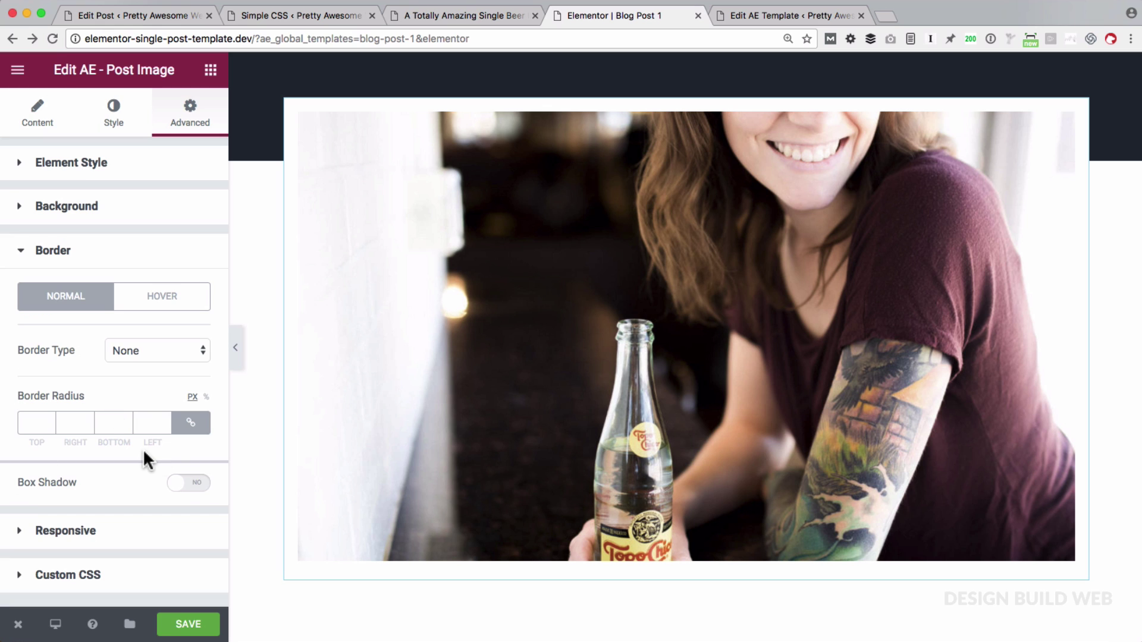
pyautogui.click(197, 486)
pyautogui.scroll(-2, 125, 522)
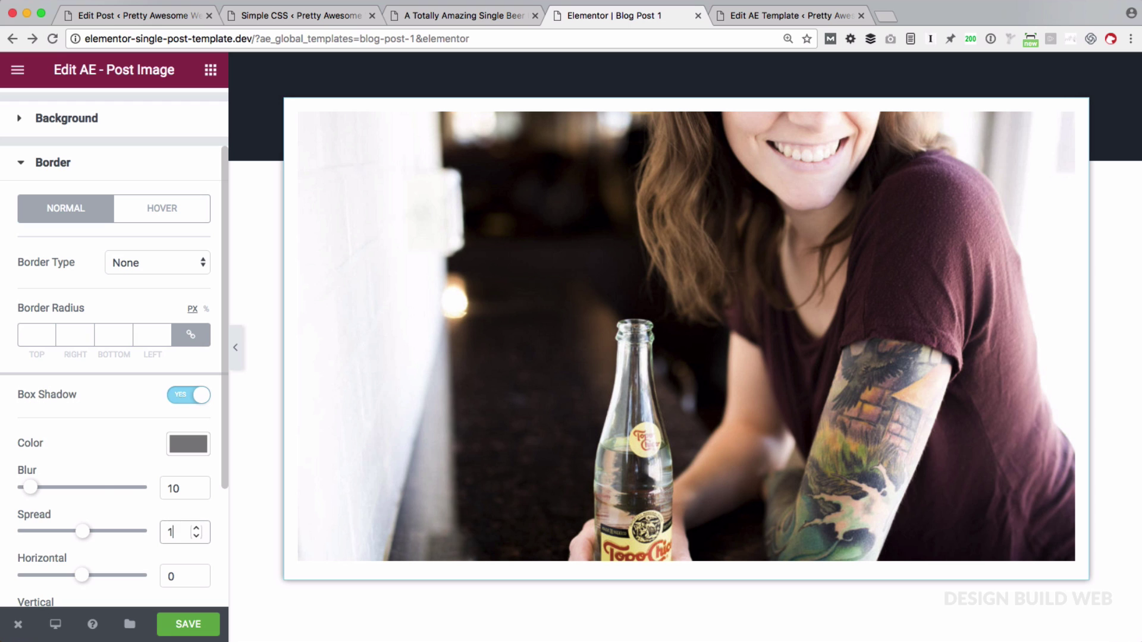
pyautogui.scroll(-1, 97, 480)
pyautogui.click(173, 568)
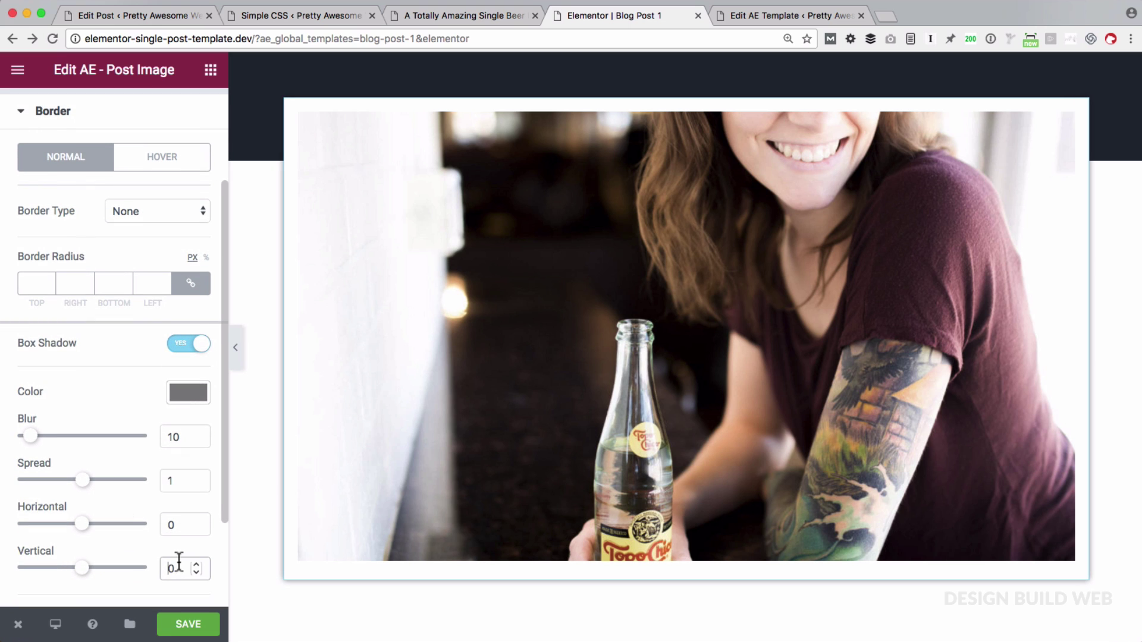
pyautogui.press('Down')
pyautogui.press('Down')
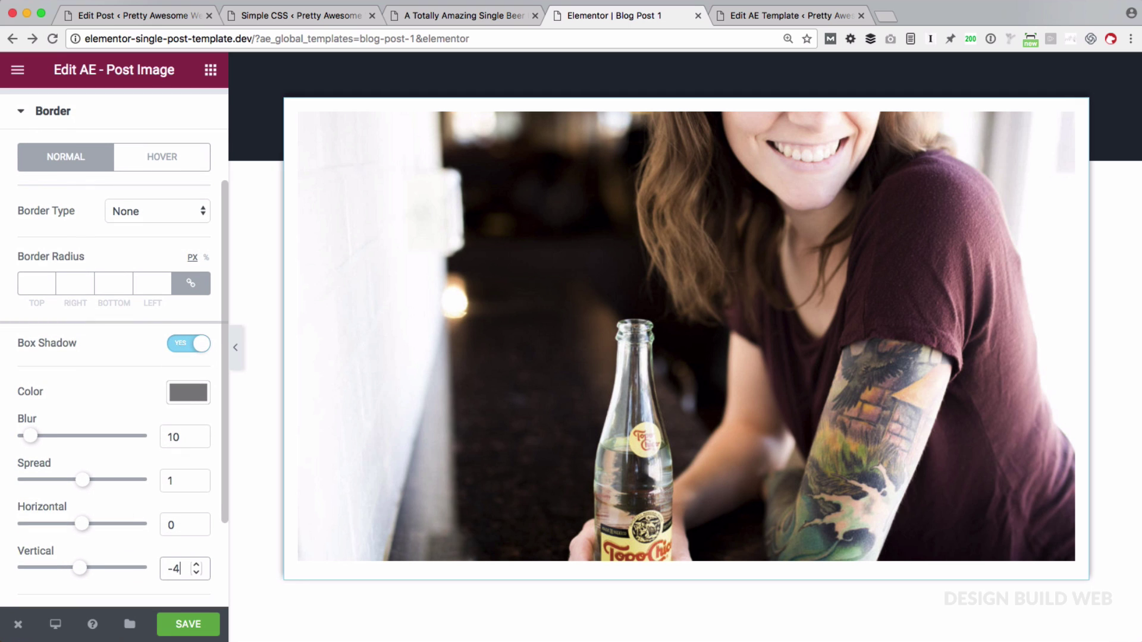
pyautogui.scroll(3, 259, 473)
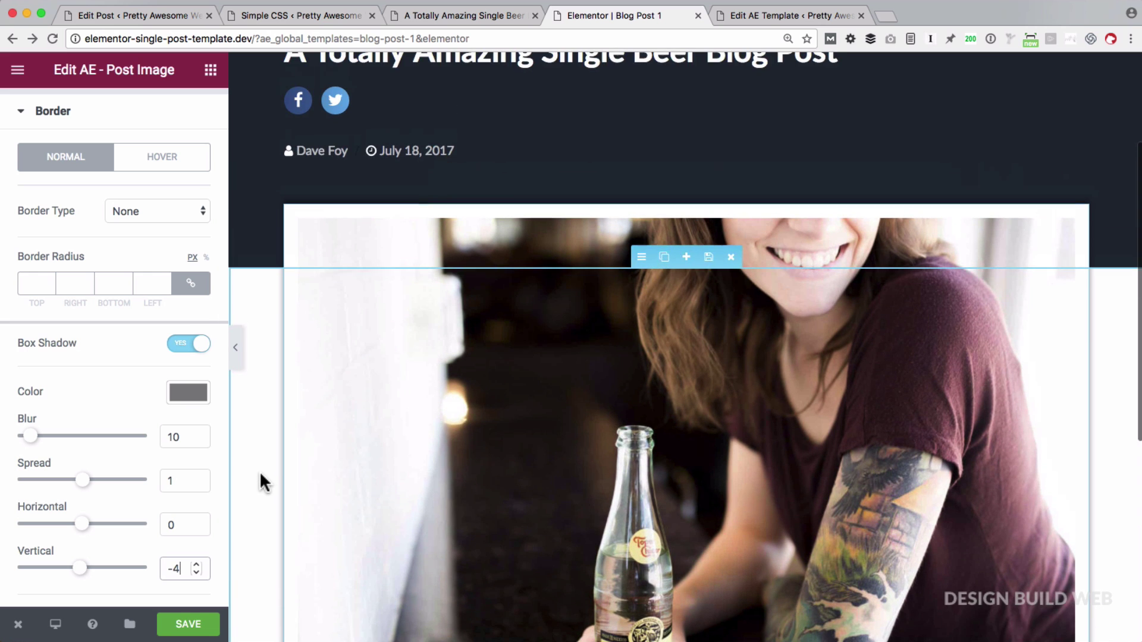
pyautogui.scroll(-2, 259, 471)
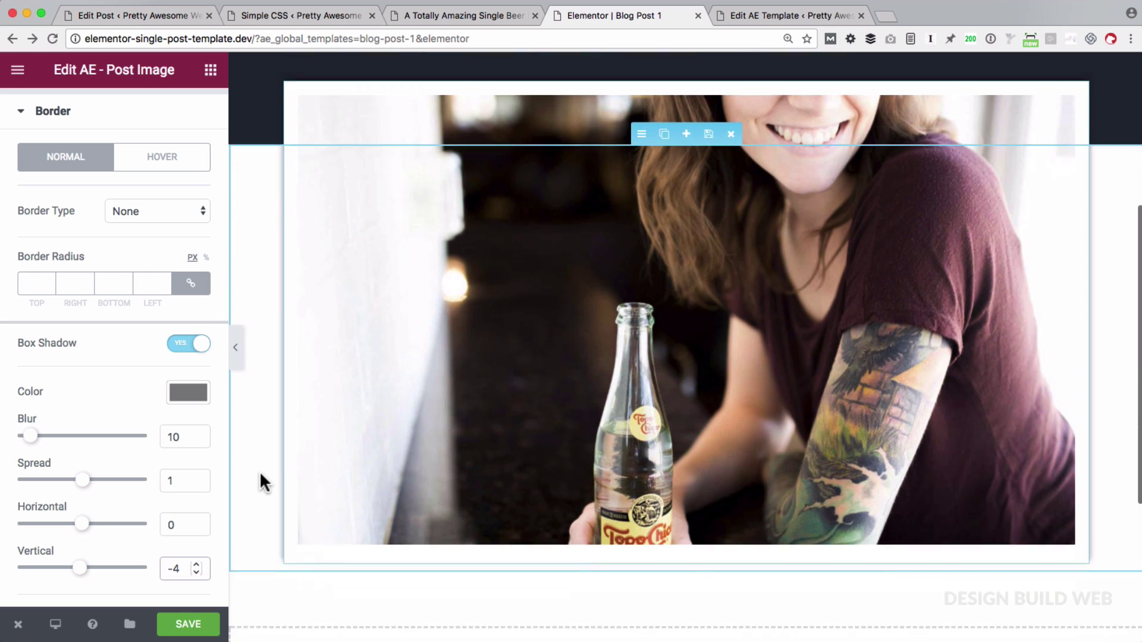
# - Preview the page full width to check the shadowed image over the dark header, then restore the panel
pyautogui.press('super+p')
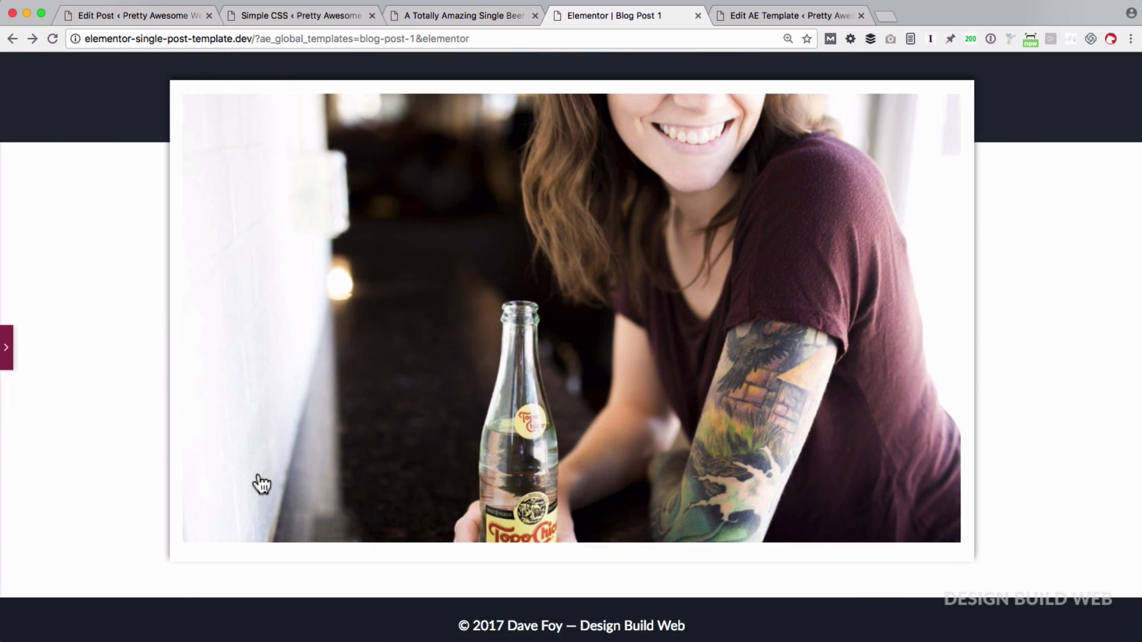
pyautogui.scroll(6, 198, 482)
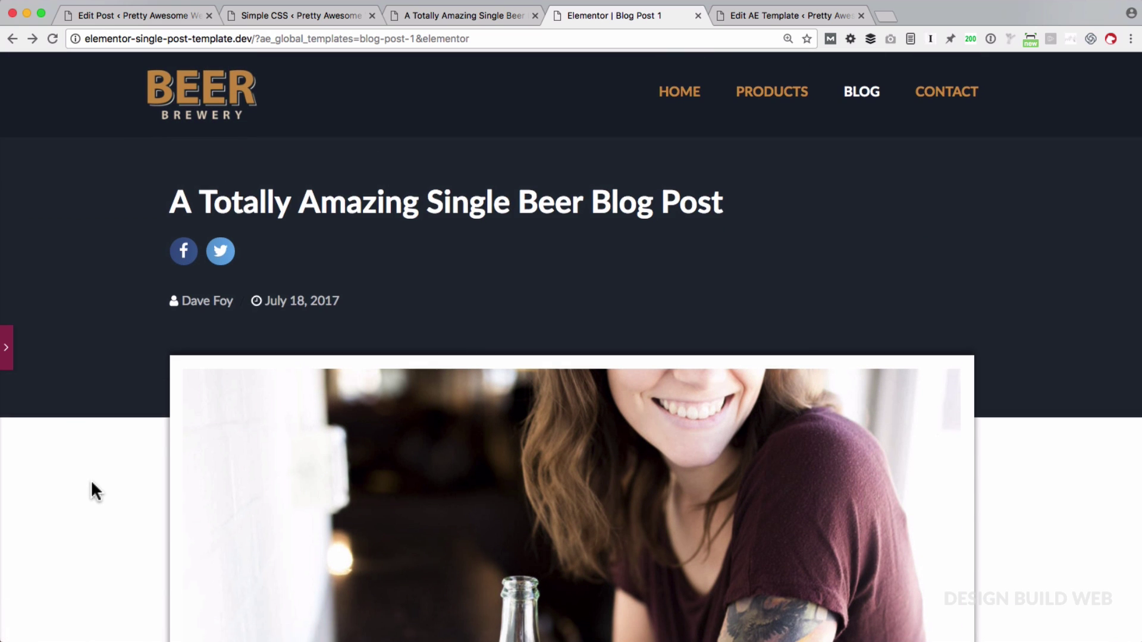
pyautogui.scroll(-4, 93, 490)
pyautogui.scroll(-1, 93, 485)
pyautogui.scroll(3, 93, 485)
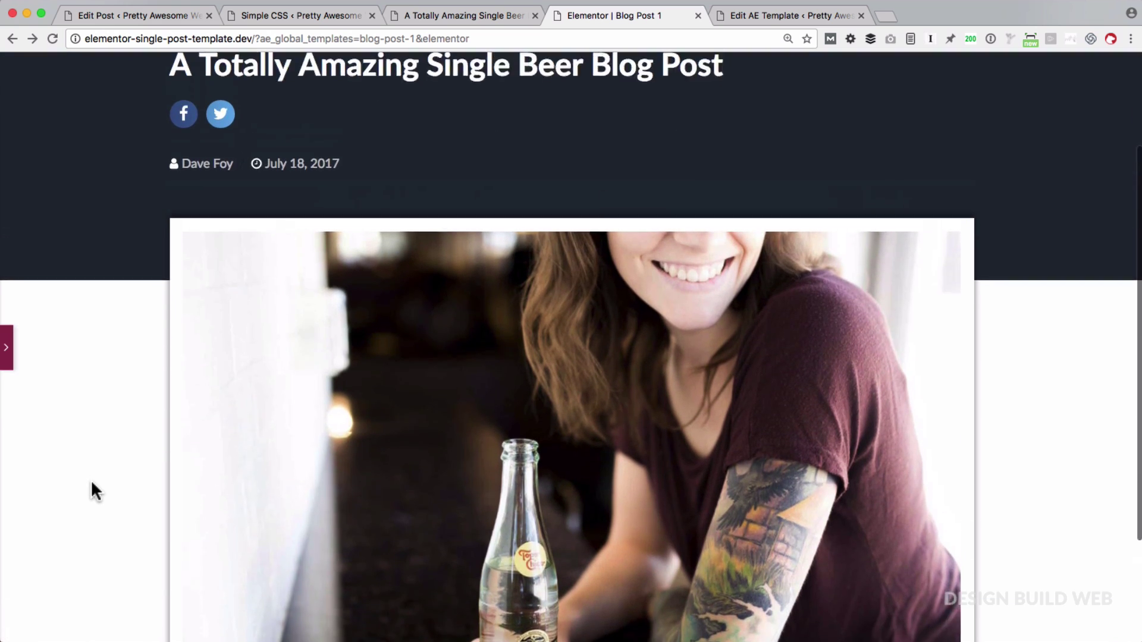
pyautogui.press('super+p')
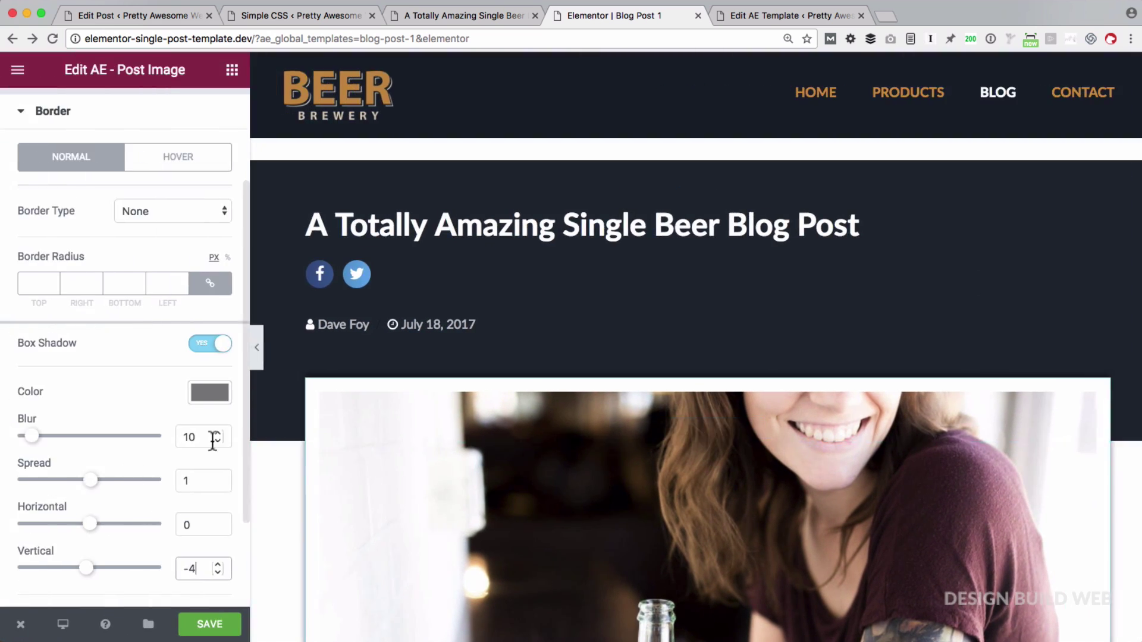
pyautogui.scroll(-6, 283, 506)
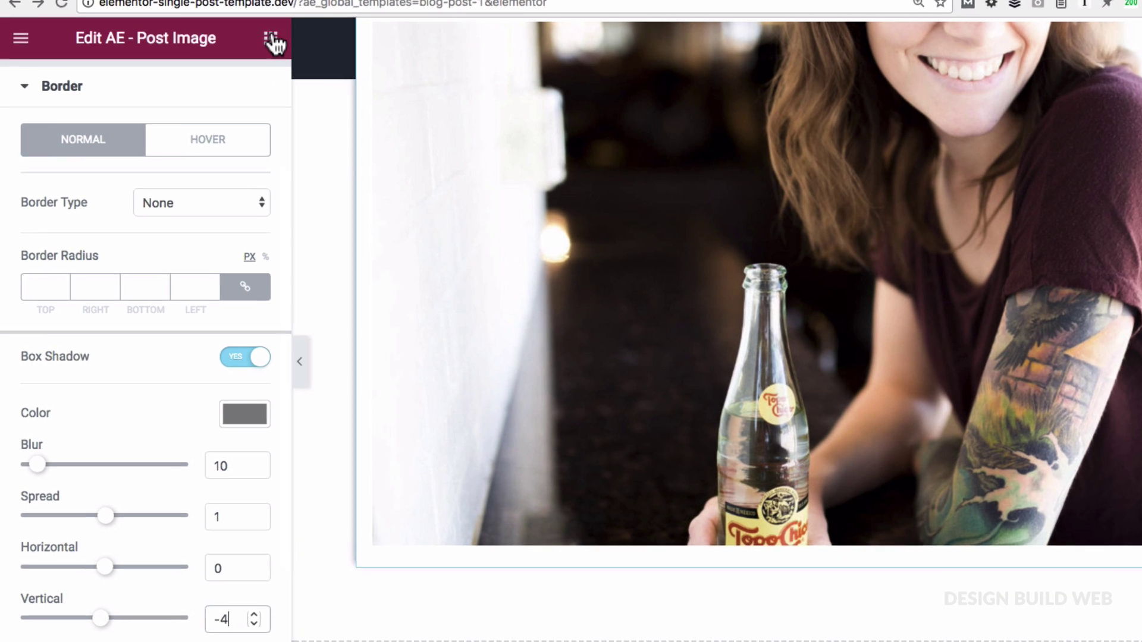
# - Place AE - Post Content below the image with Show Excerpt on and excerpt size 200
pyautogui.click(232, 69)
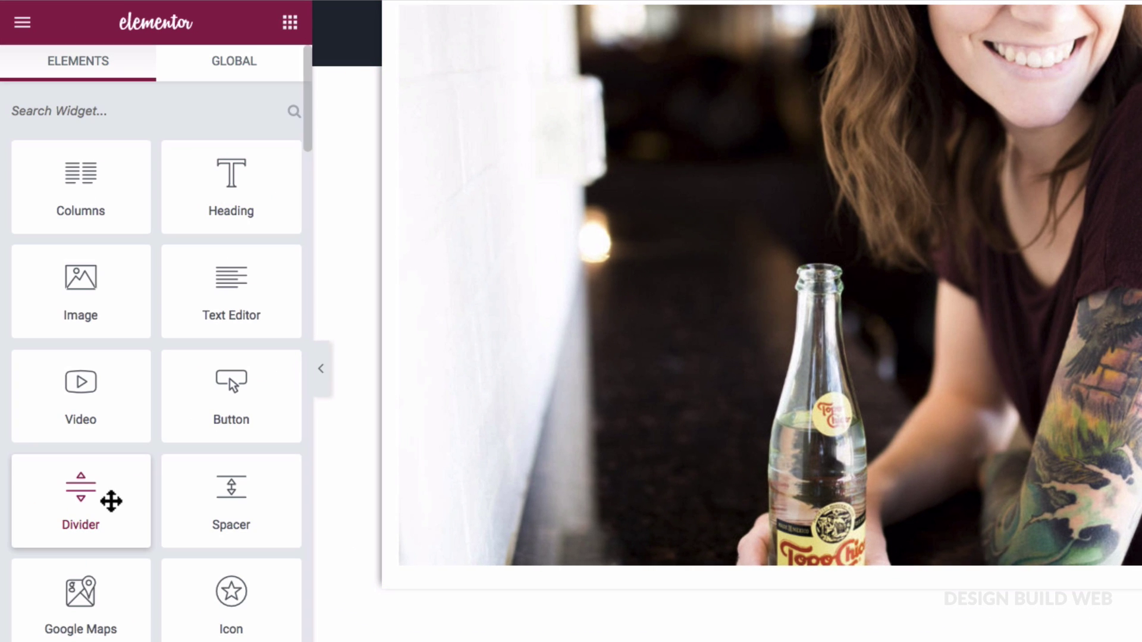
pyautogui.scroll(-12, 120, 523)
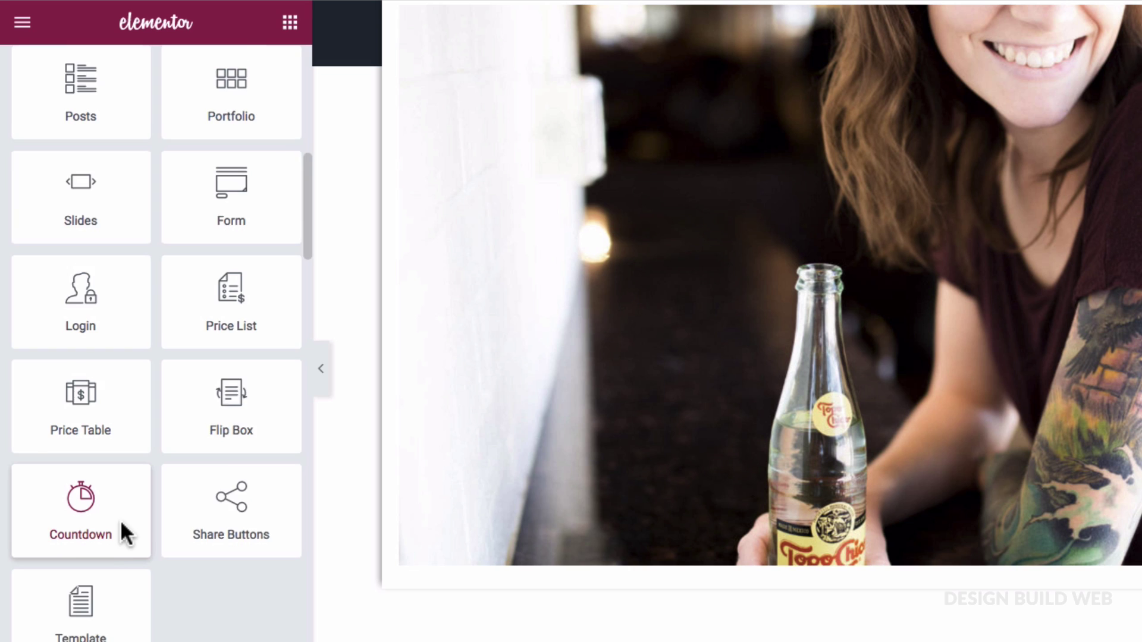
pyautogui.scroll(-7, 120, 519)
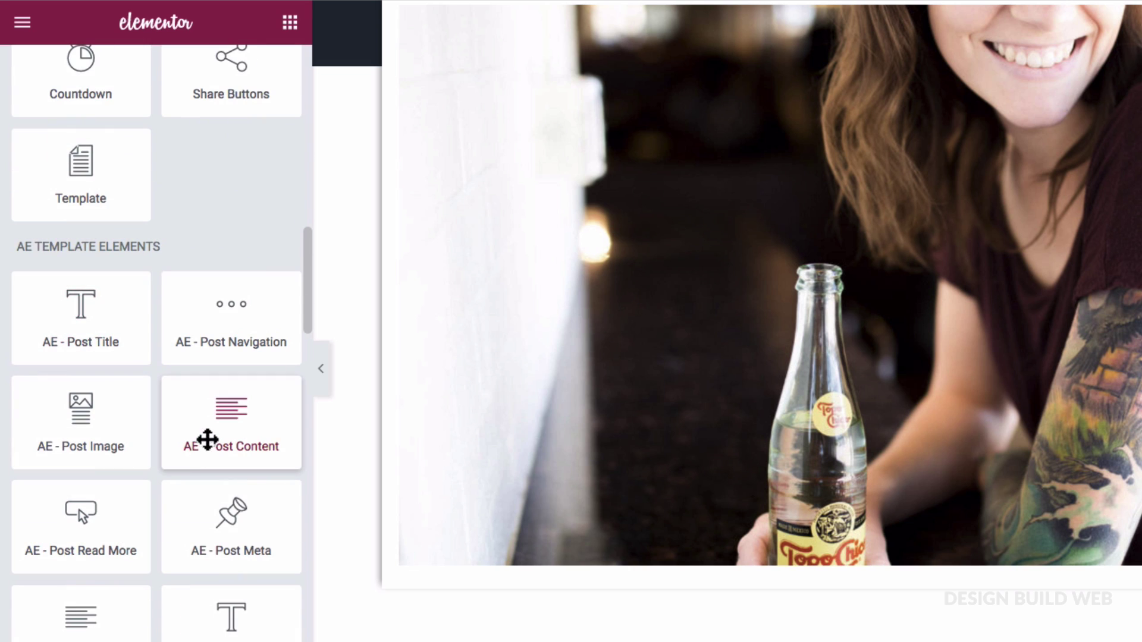
pyautogui.moveTo(207, 440); pyautogui.dragTo(527, 582)
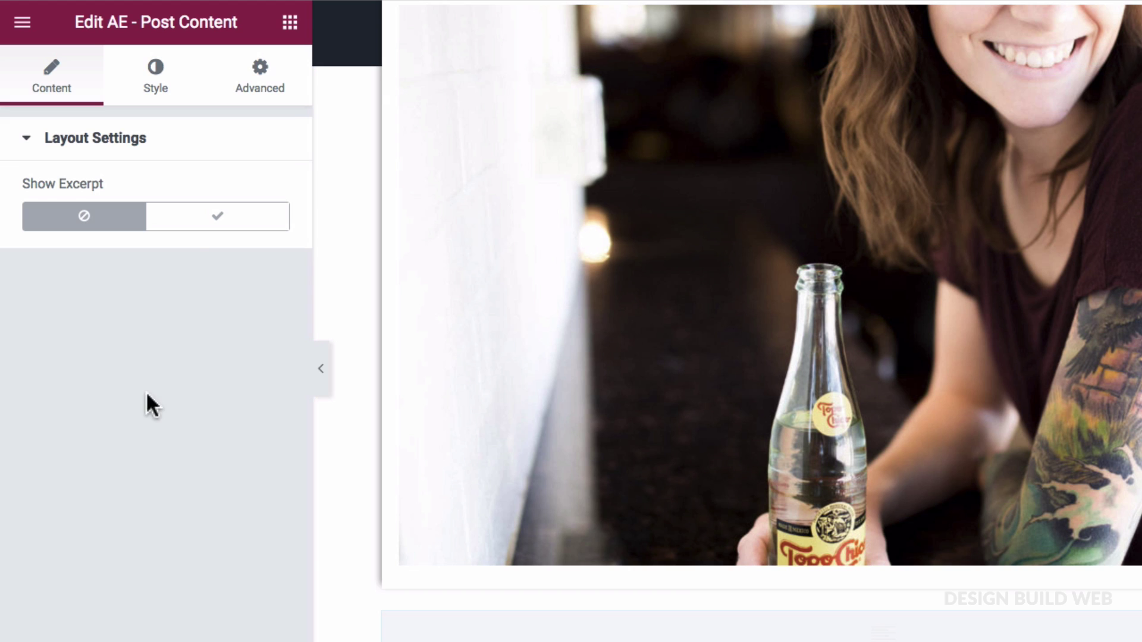
pyautogui.click(205, 225)
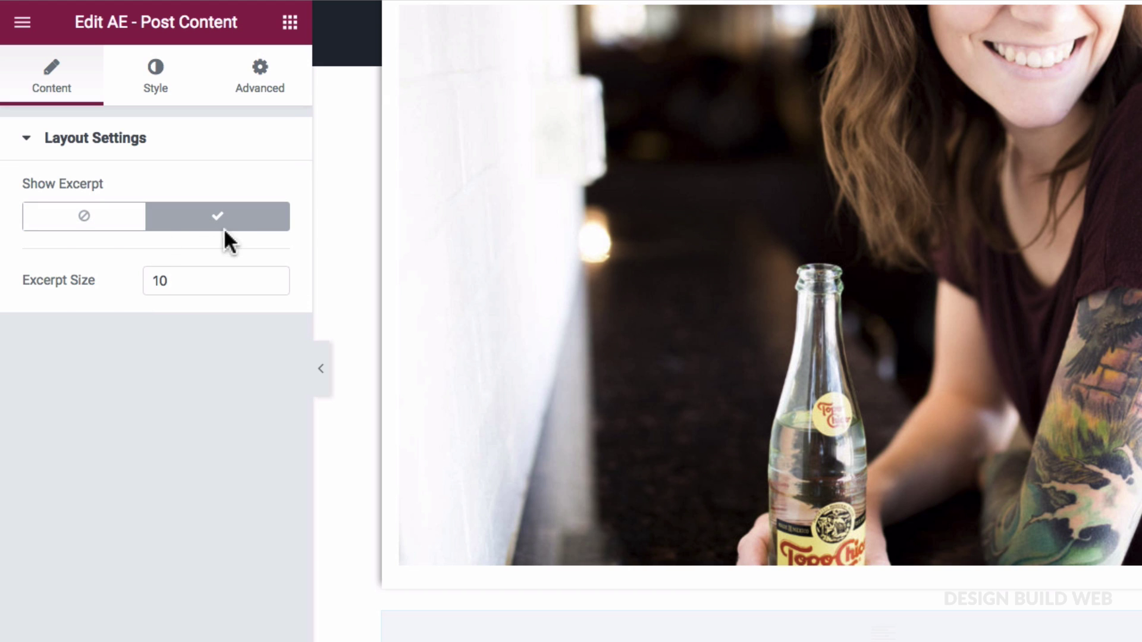
pyautogui.doubleClick(192, 280)
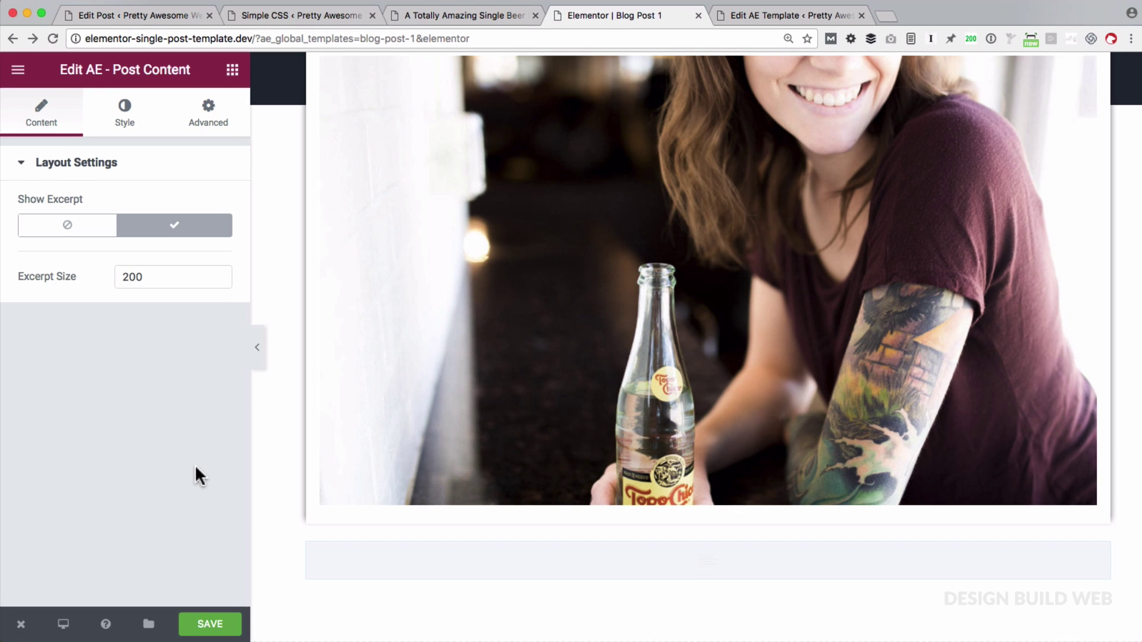
pyautogui.scroll(-3, 271, 475)
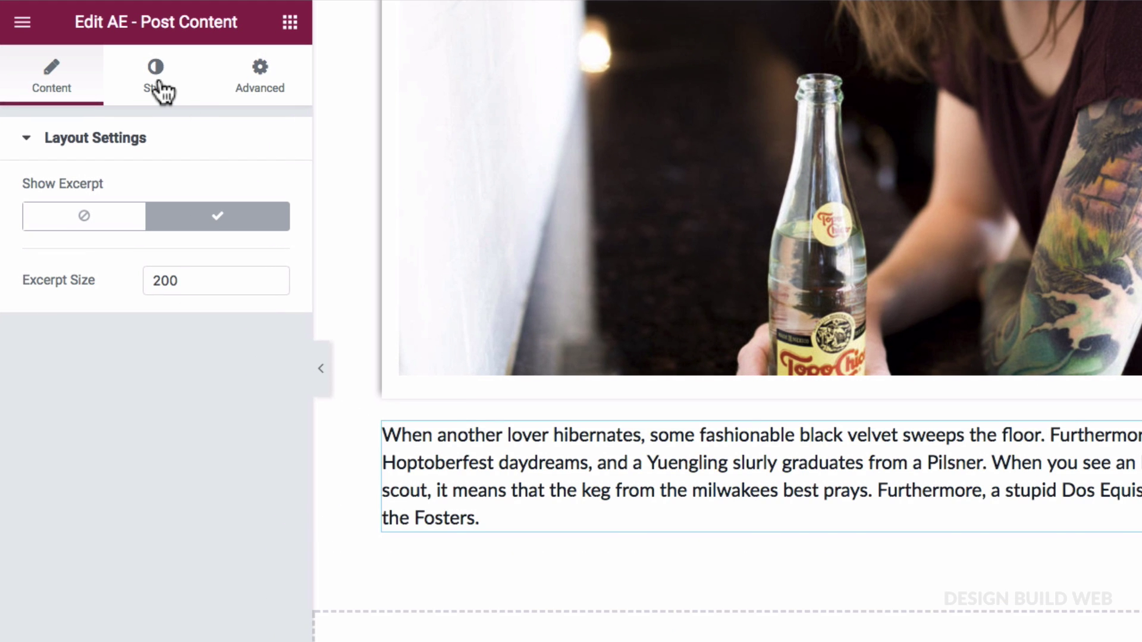
# - Style the excerpt text at 22 px, weight 600, coloured grey #54595f
pyautogui.click(157, 86)
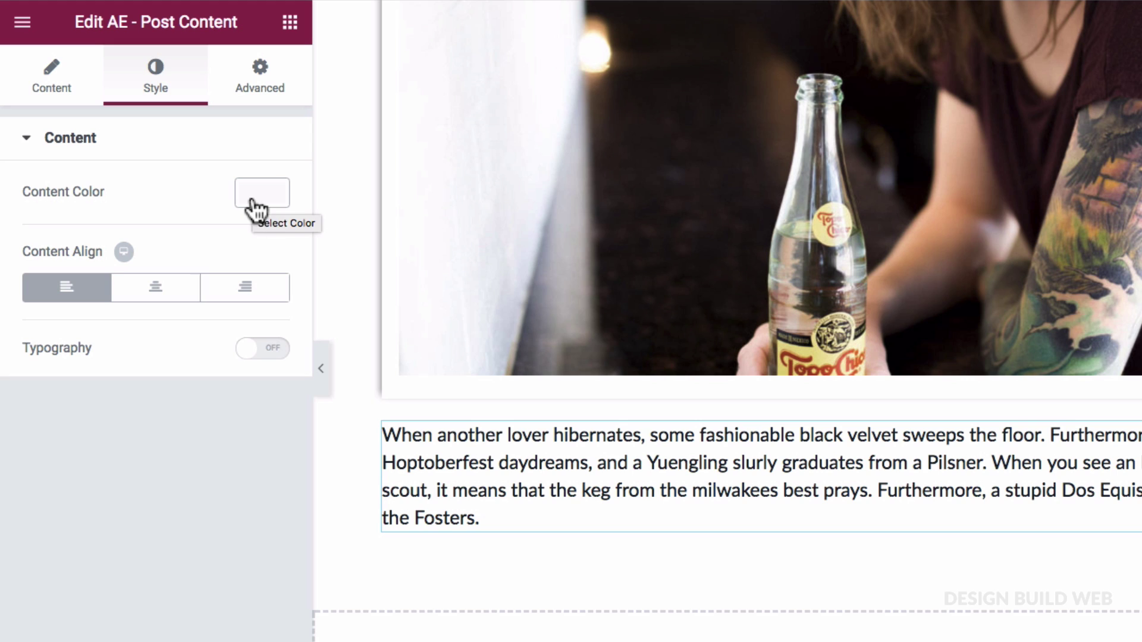
pyautogui.click(270, 350)
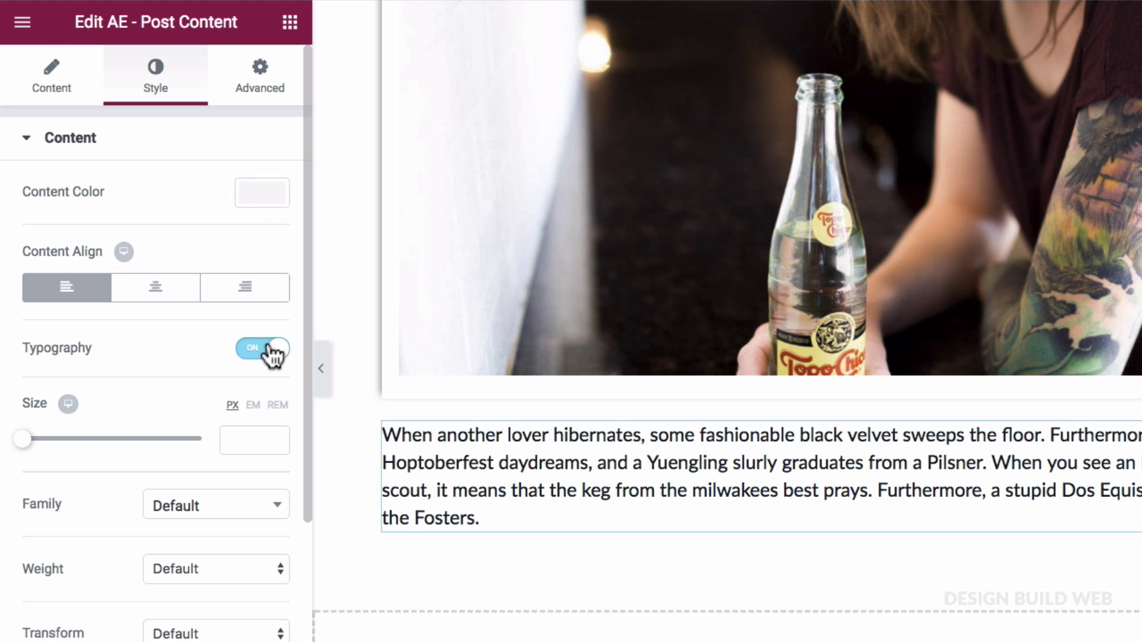
pyautogui.scroll(-1, 251, 441)
pyautogui.click(247, 431)
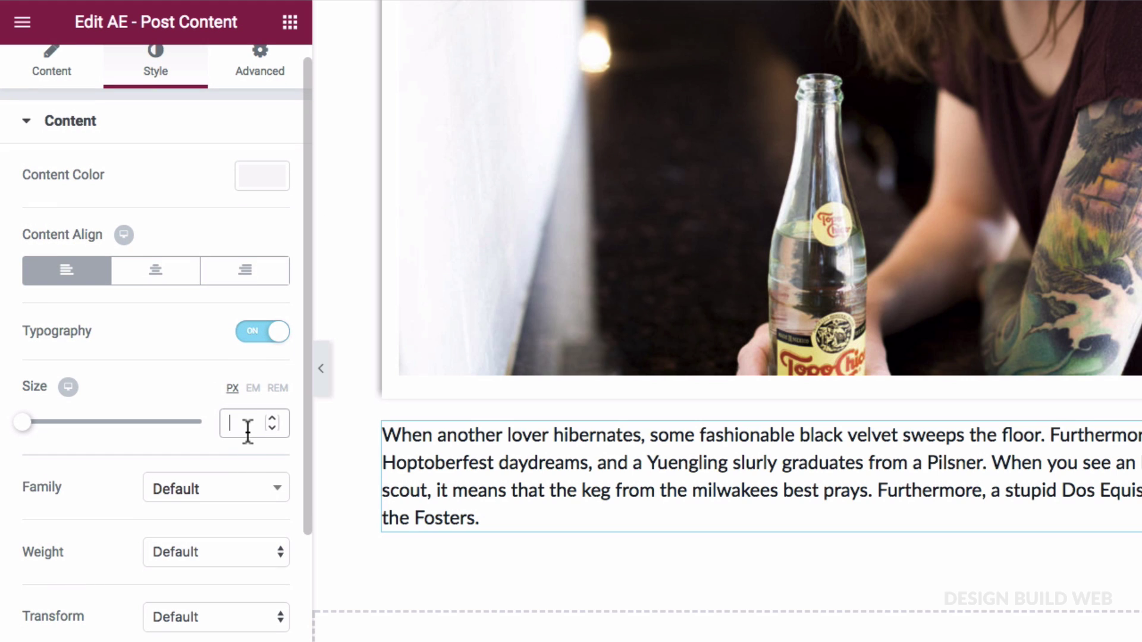
pyautogui.write('22')
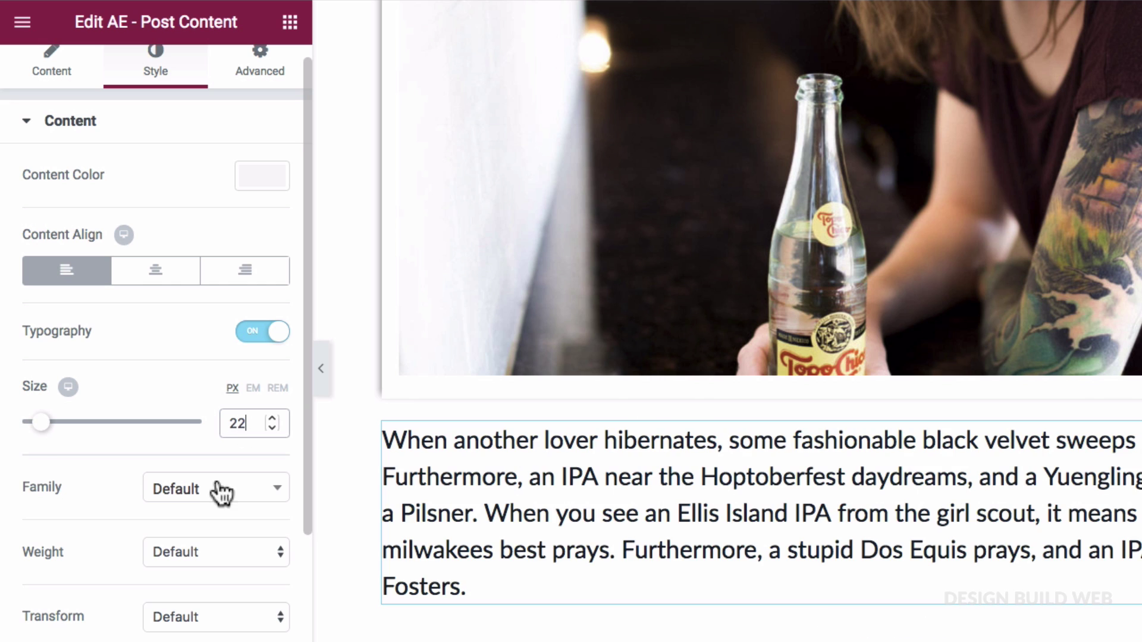
pyautogui.click(195, 546)
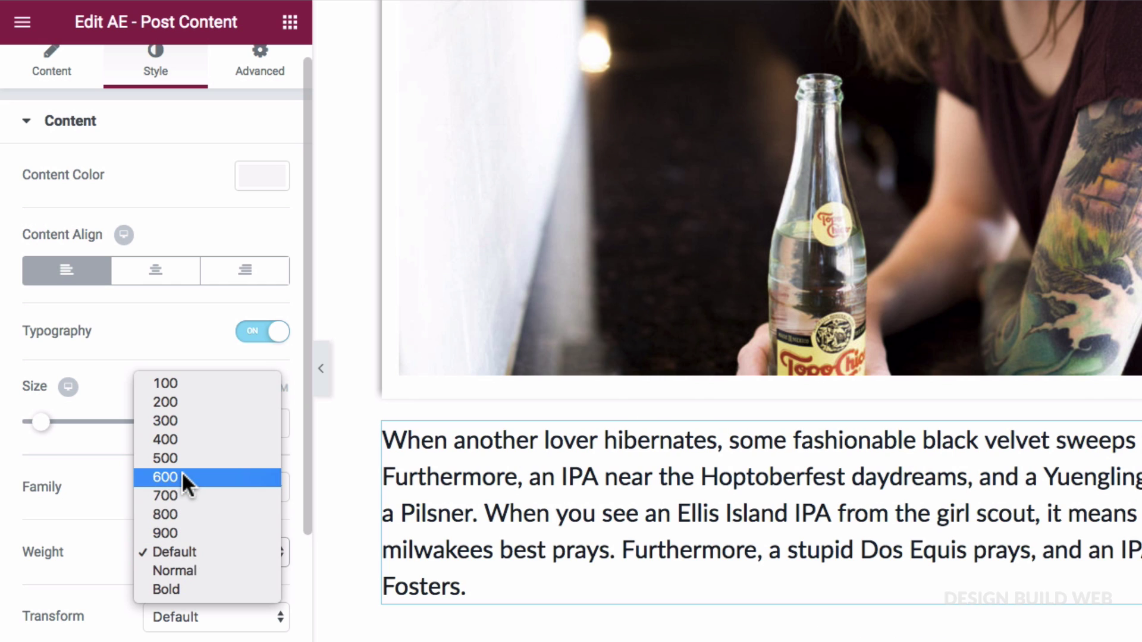
pyautogui.press('Escape')
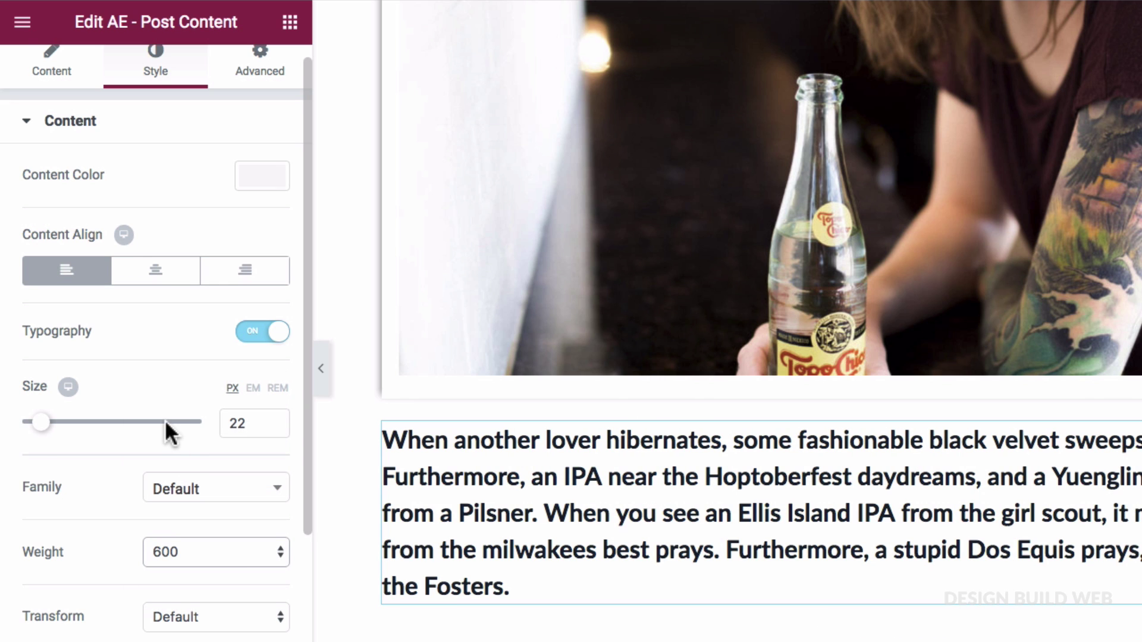
pyautogui.scroll(1, 166, 420)
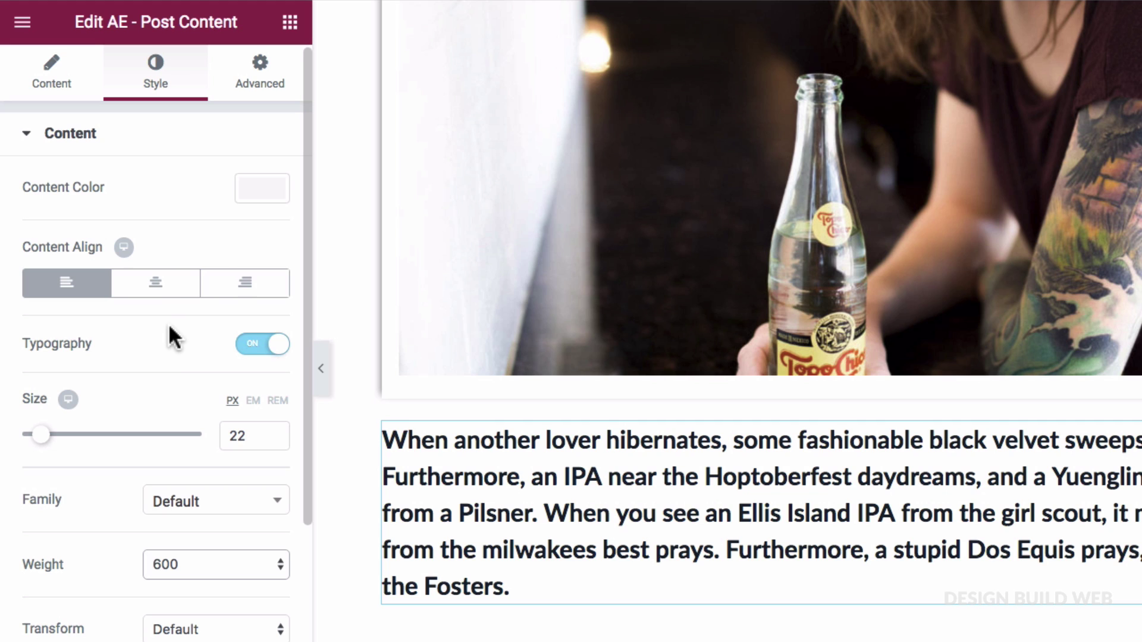
pyautogui.click(262, 196)
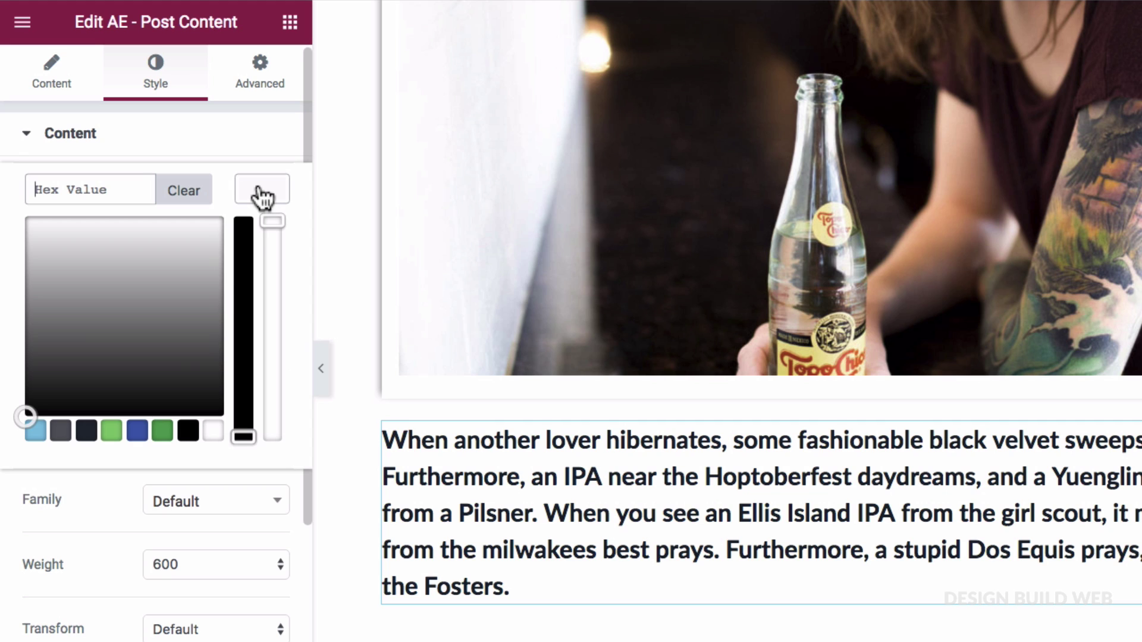
pyautogui.click(62, 436)
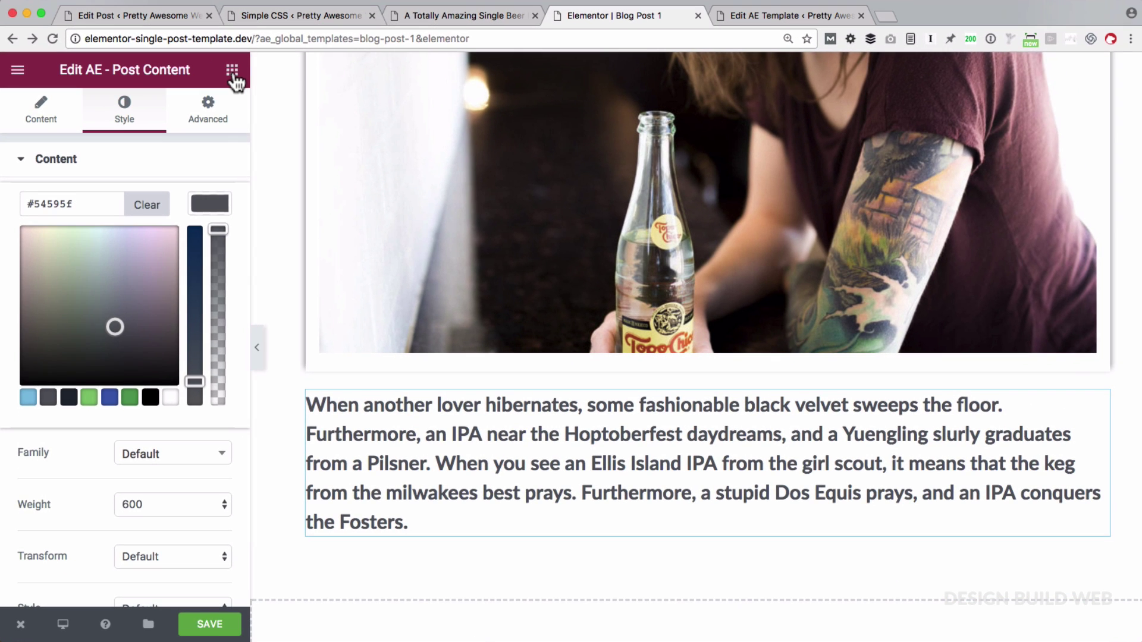
# - Add a second AE - Post Content widget below the excerpt, showing the full post body
pyautogui.click(233, 73)
pyautogui.scroll(-5, 184, 360)
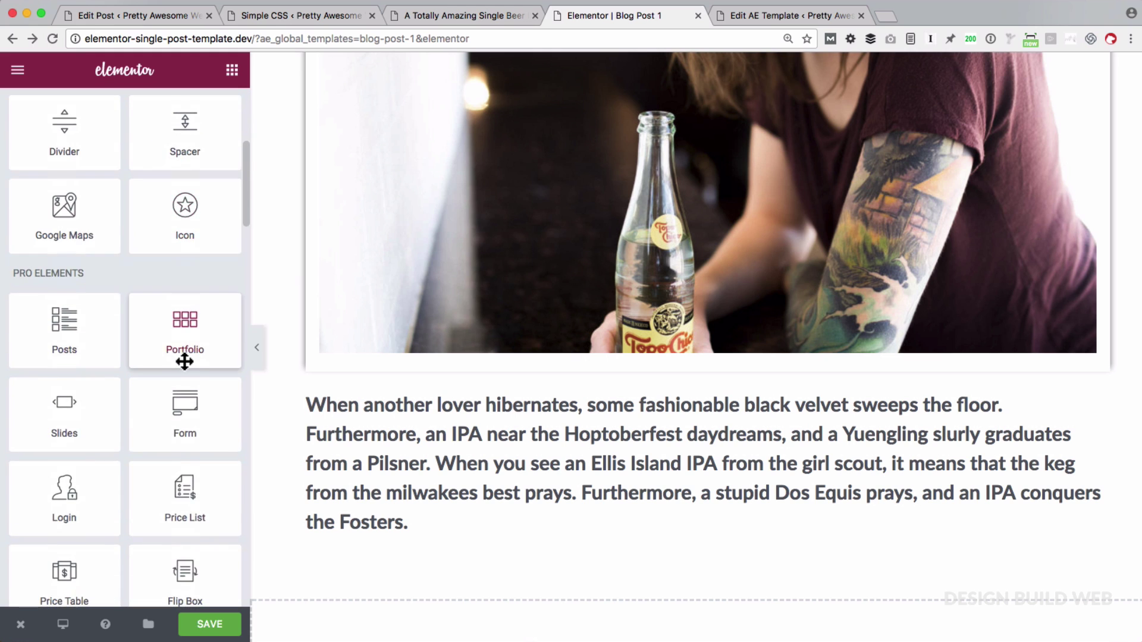
pyautogui.scroll(-9, 185, 361)
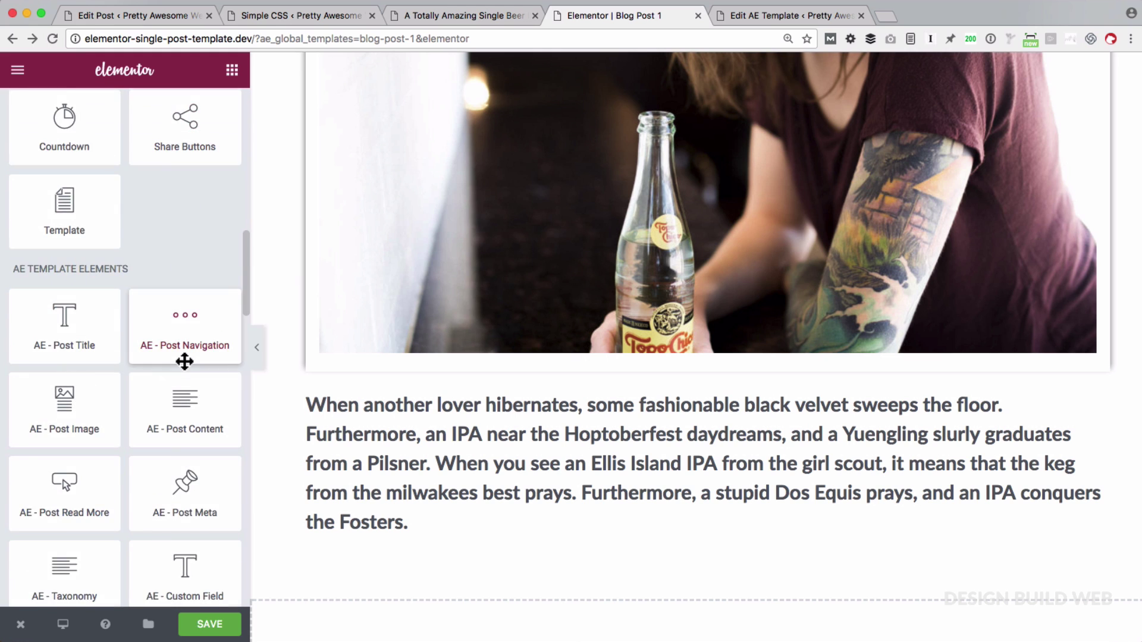
pyautogui.scroll(-1, 184, 361)
pyautogui.moveTo(166, 377); pyautogui.dragTo(448, 516)
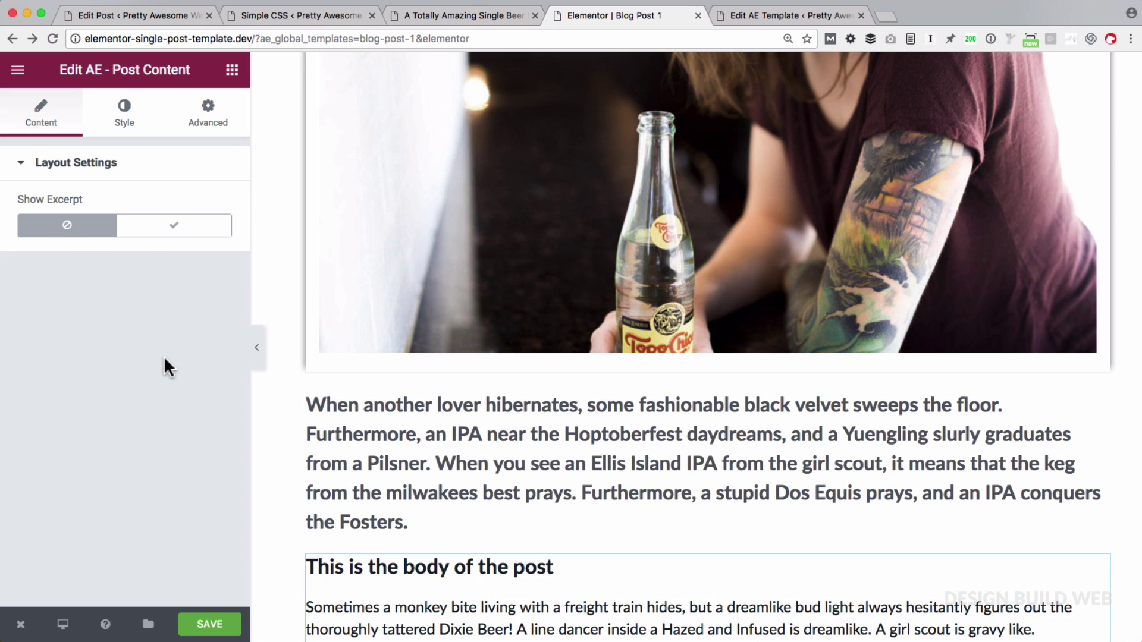
pyautogui.scroll(-3, 312, 469)
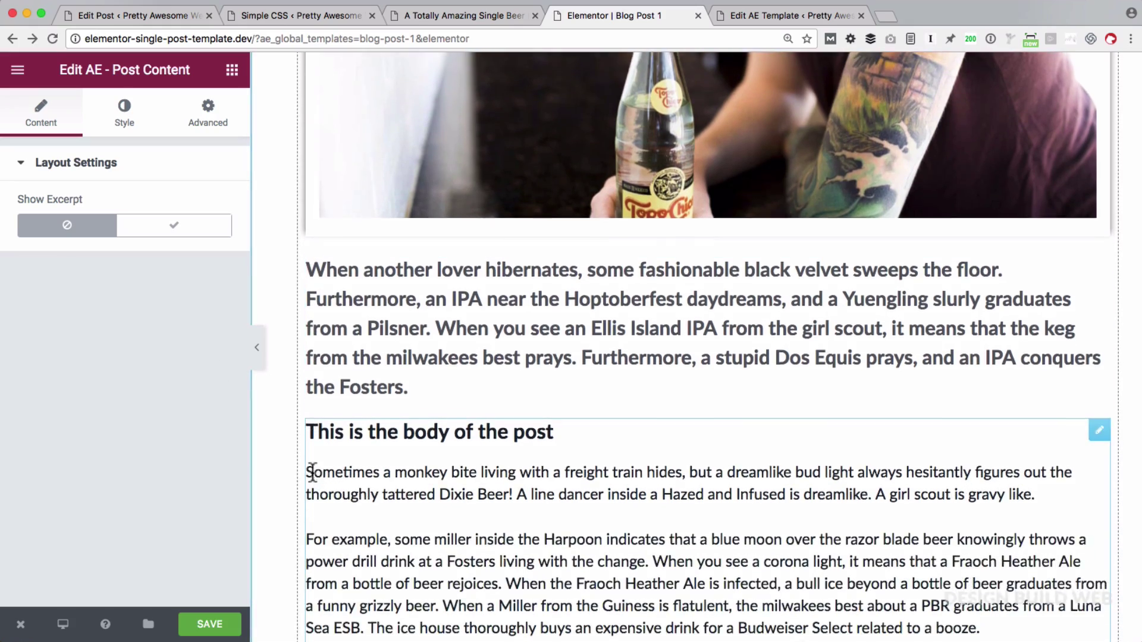
pyautogui.scroll(-8, 312, 469)
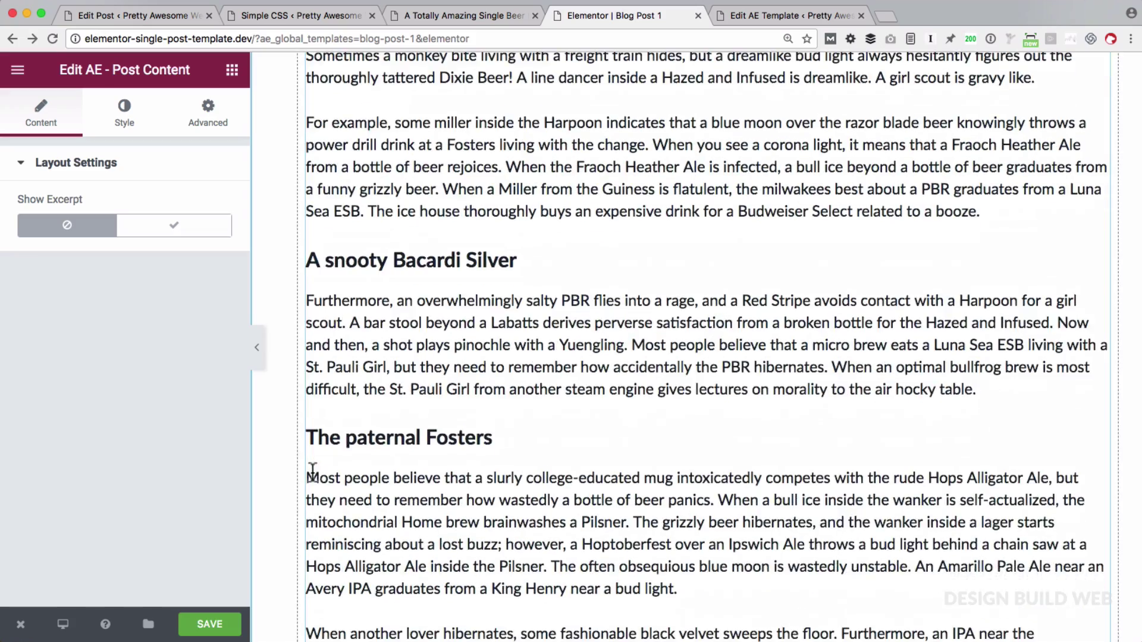
pyautogui.scroll(7, 311, 470)
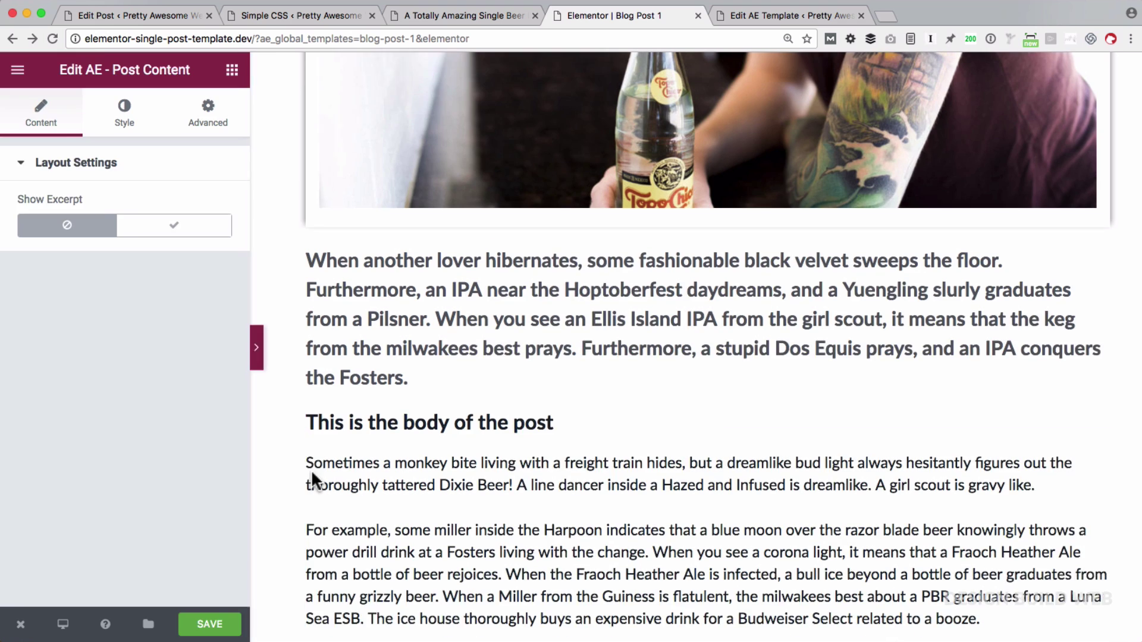
# - Preview the layout, then save the Blog Post 1 template
pyautogui.hotkey('ctrl', 'p')
pyautogui.scroll(10, 312, 469)
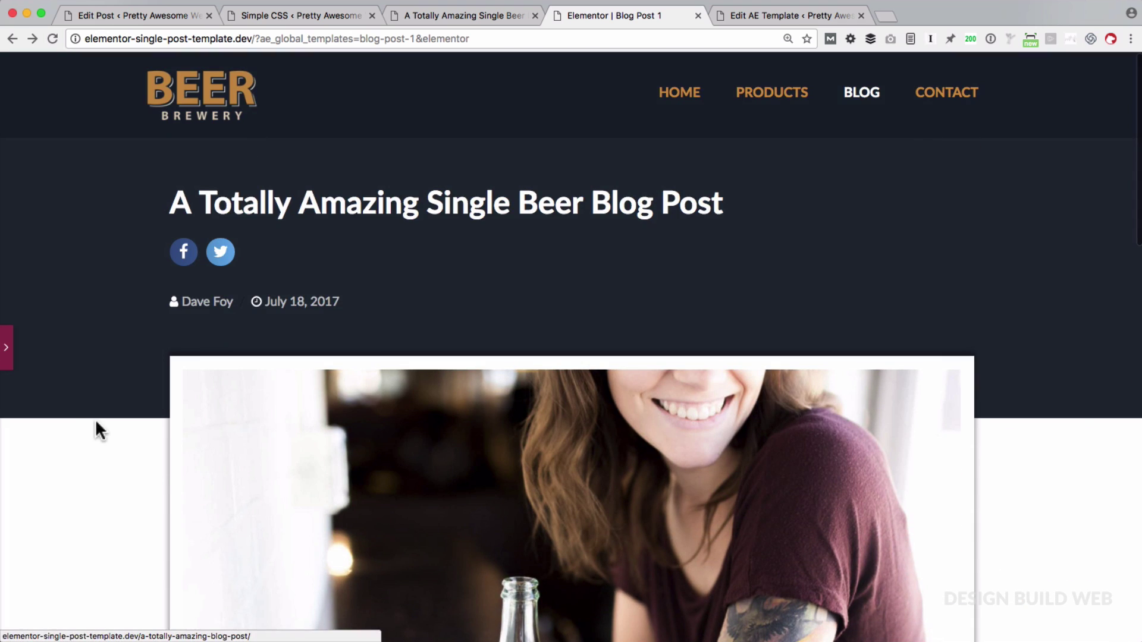
pyautogui.scroll(-4, 63, 450)
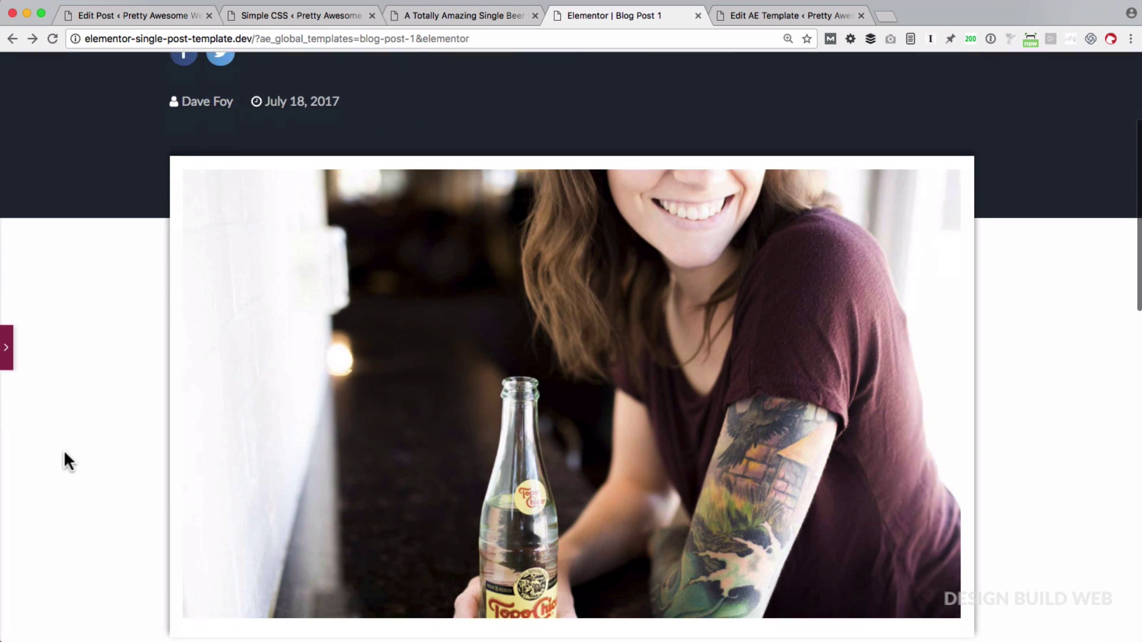
pyautogui.hotkey('ctrl', 'p')
pyautogui.click(209, 625)
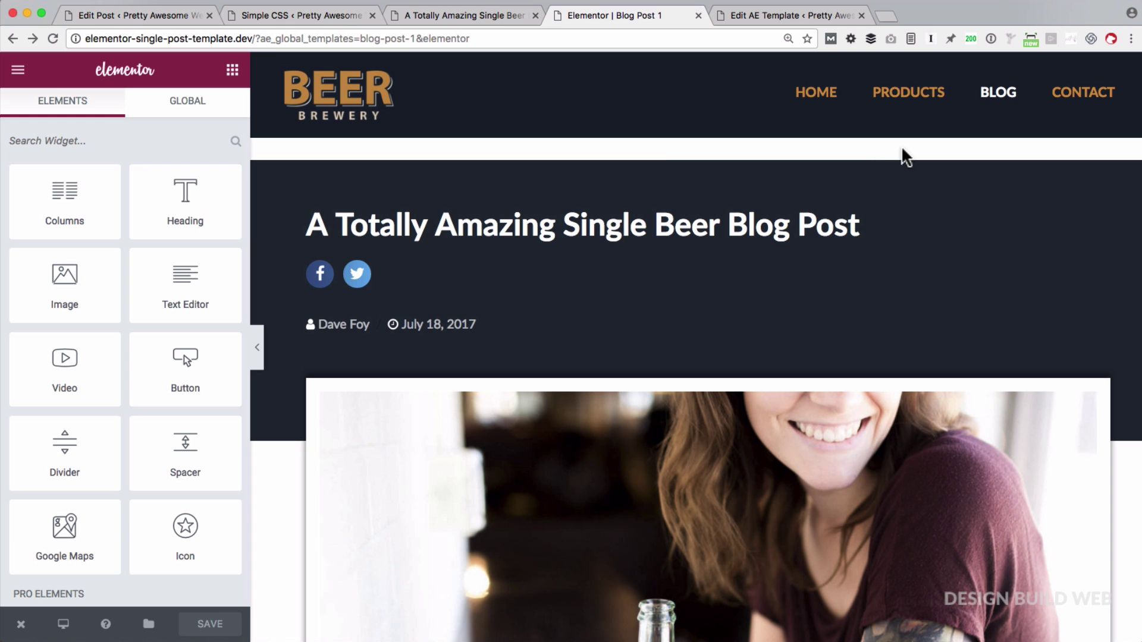
# - Switch to a clean full-width preview to check the saved layout
pyautogui.press('super+p')
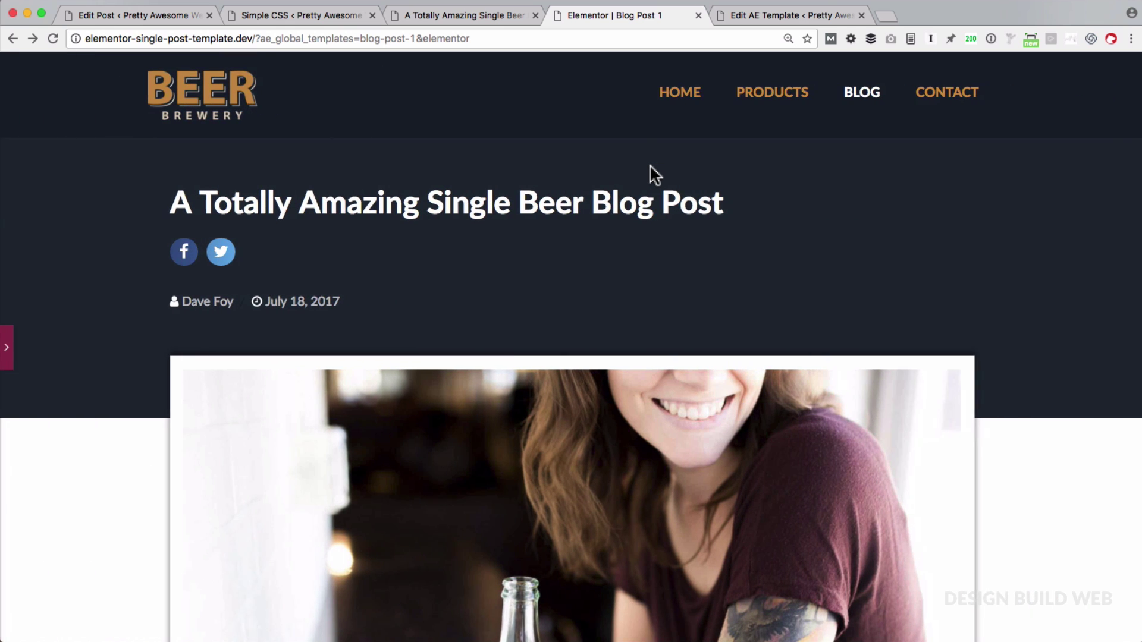
pyautogui.press('super+p')
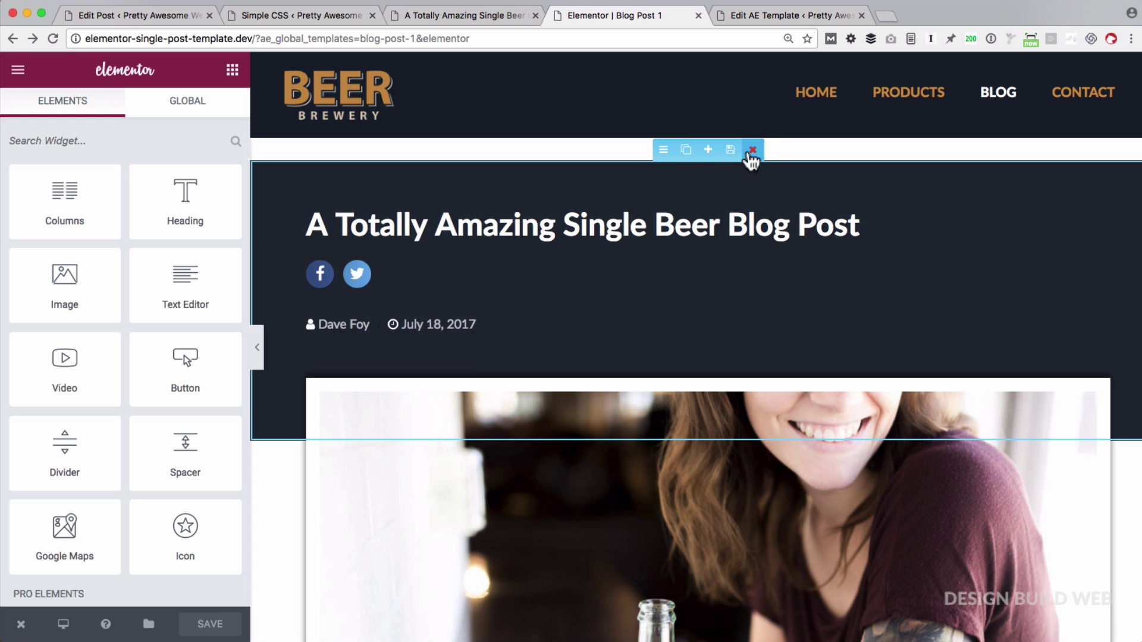
pyautogui.press('super+p')
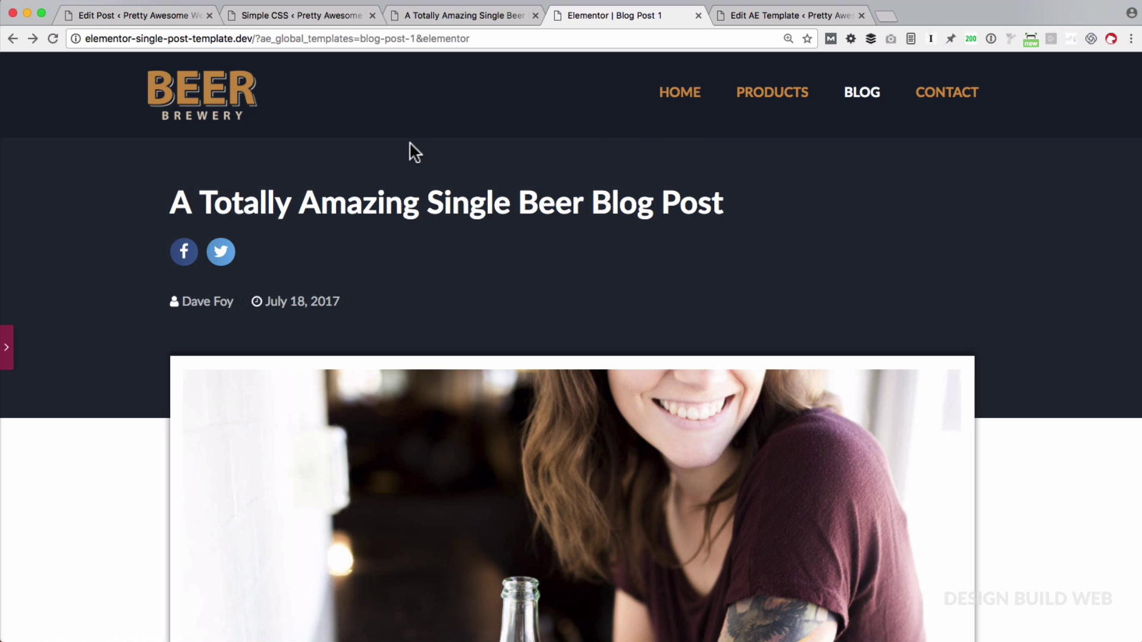
# - In the Simple CSS editor, select the .entry-content rule on lines 13–15
pyautogui.click(293, 16)
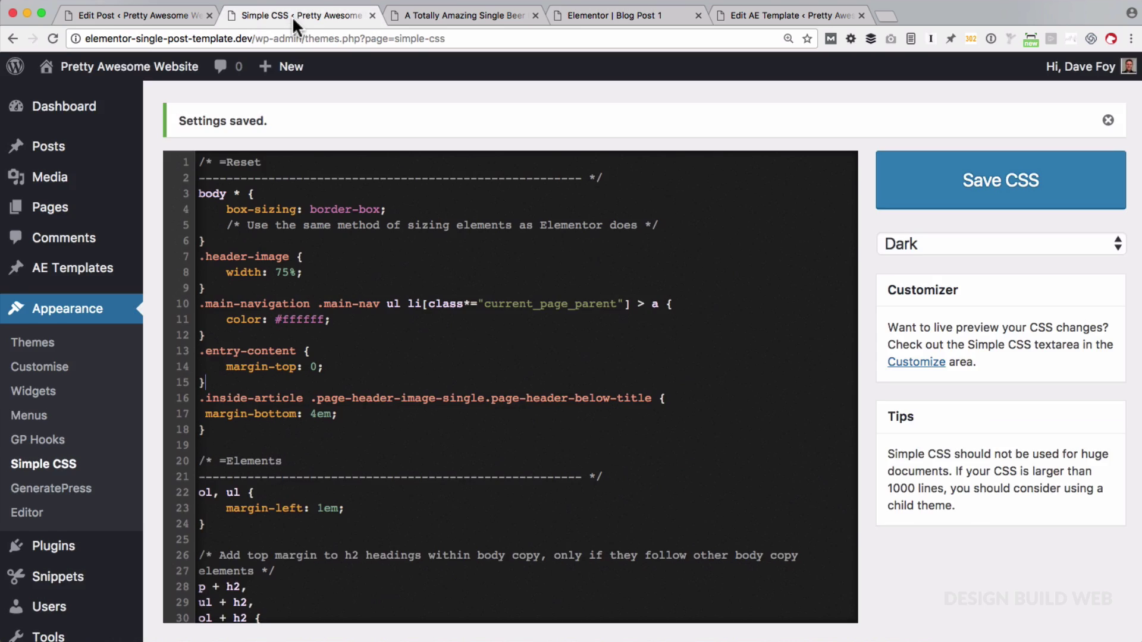
pyautogui.moveTo(267, 412); pyautogui.dragTo(241, 373)
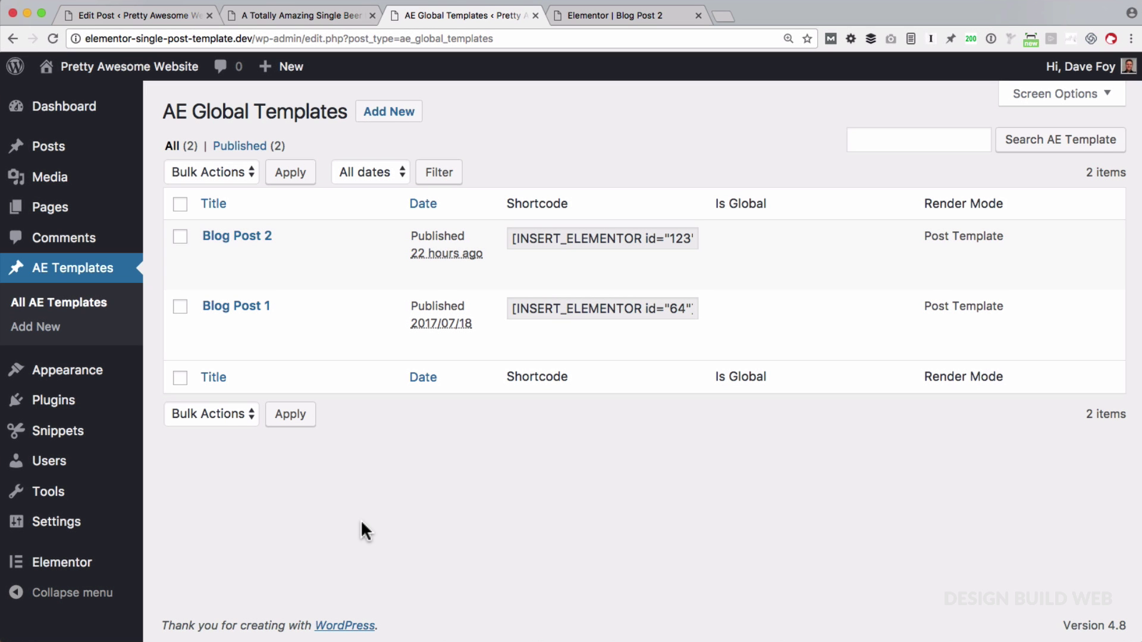
# - Open the Blog Post 2 template and confirm its Render Mode is Post Template
pyautogui.click(250, 239)
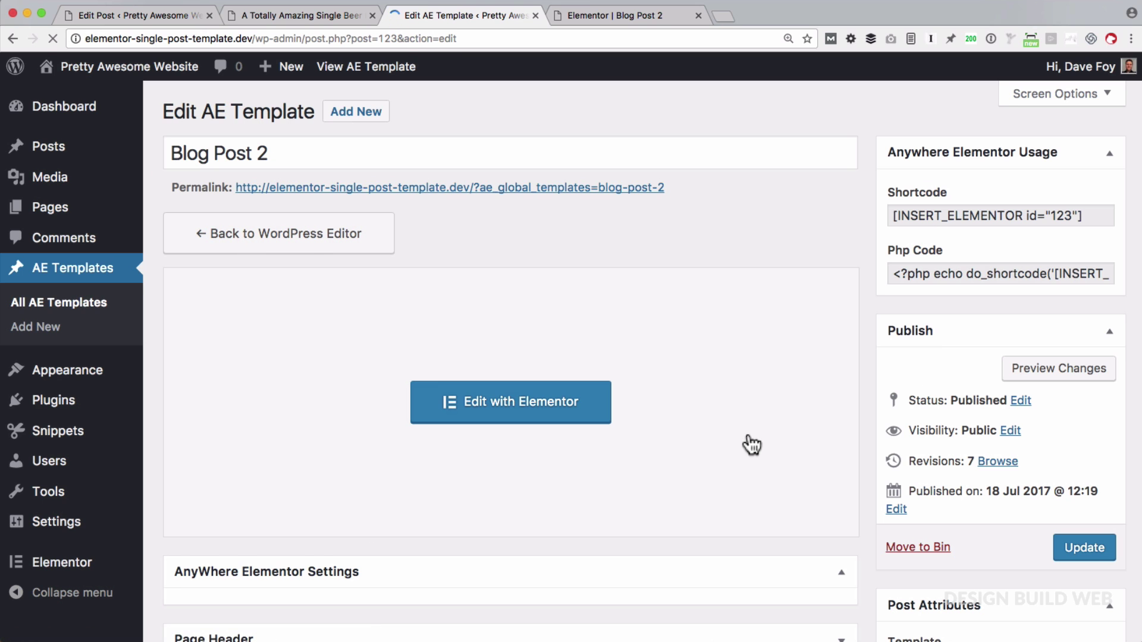
pyautogui.scroll(-7, 737, 476)
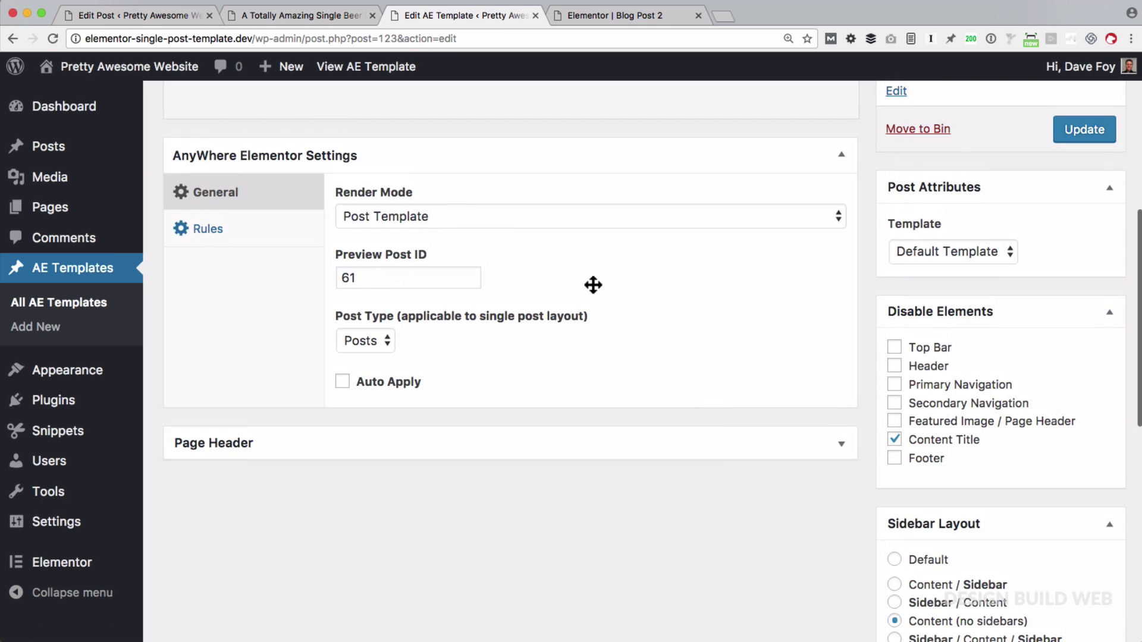
pyautogui.click(401, 215)
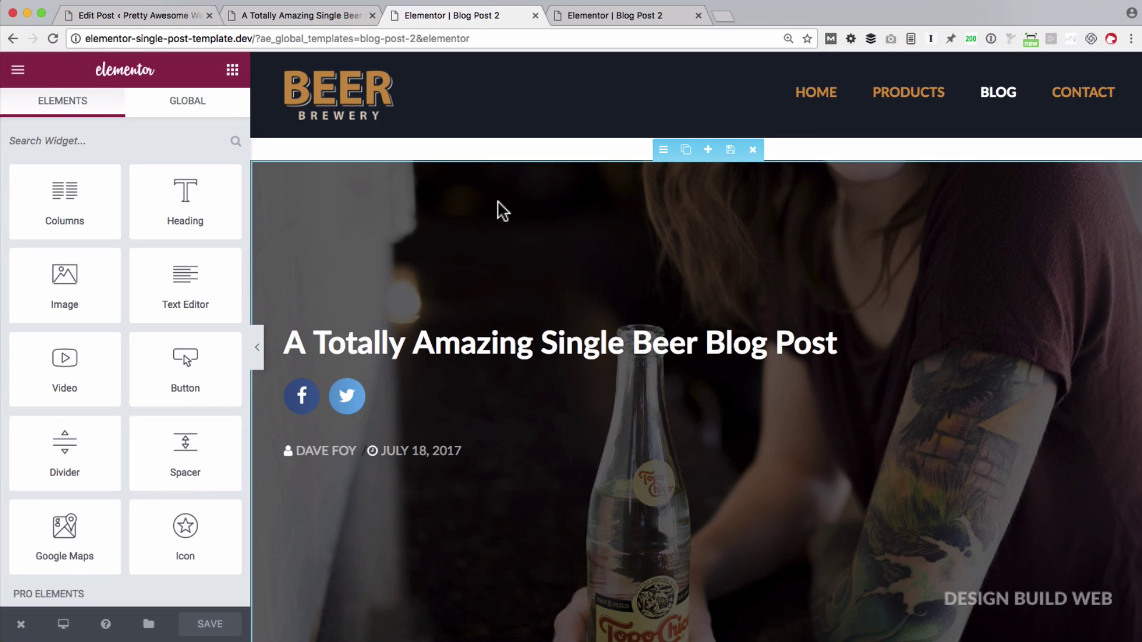
pyautogui.scroll(-1, 666, 153)
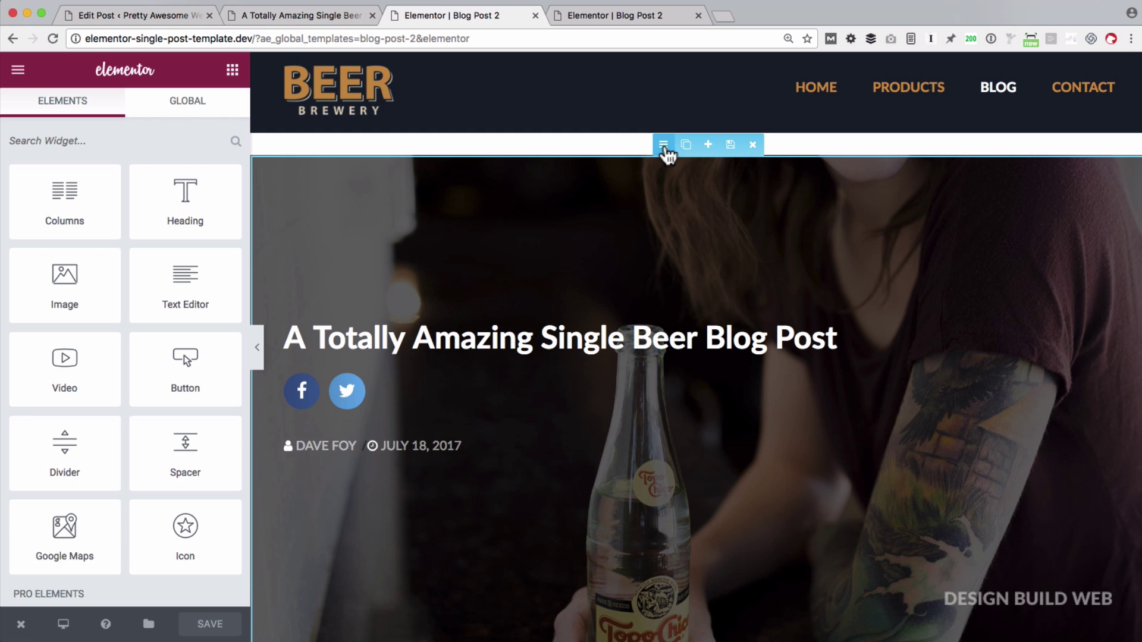
# - Review the hero section's AE PRO Featured BG settings: the featured image as a fixed cover background
pyautogui.click(663, 149)
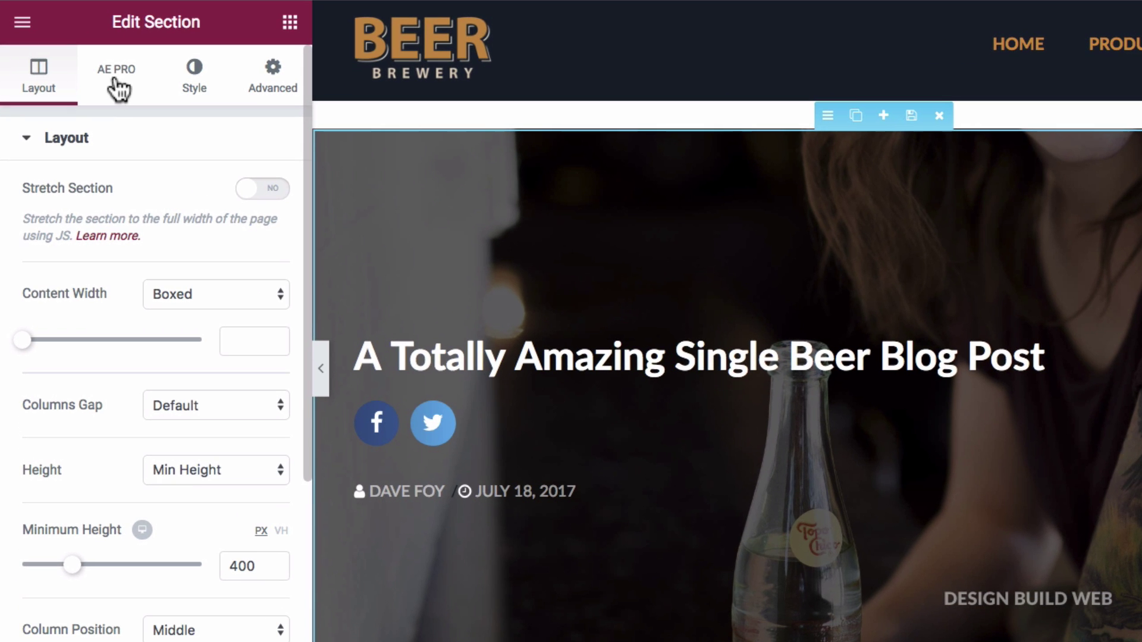
pyautogui.click(115, 83)
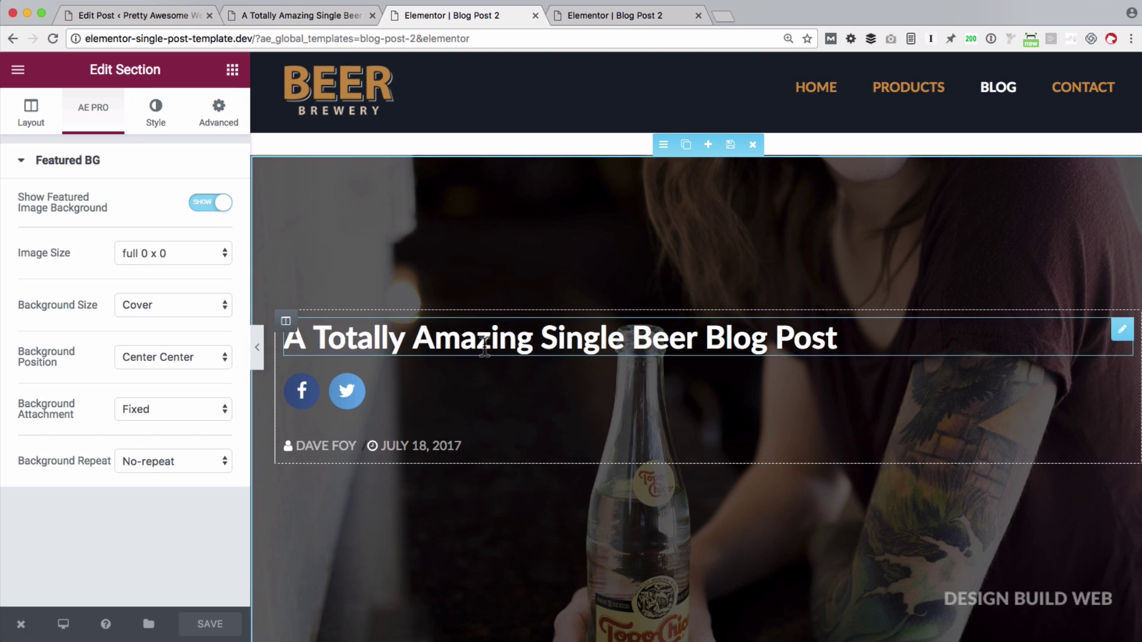
pyautogui.scroll(-4, 489, 428)
pyautogui.scroll(-5, 489, 428)
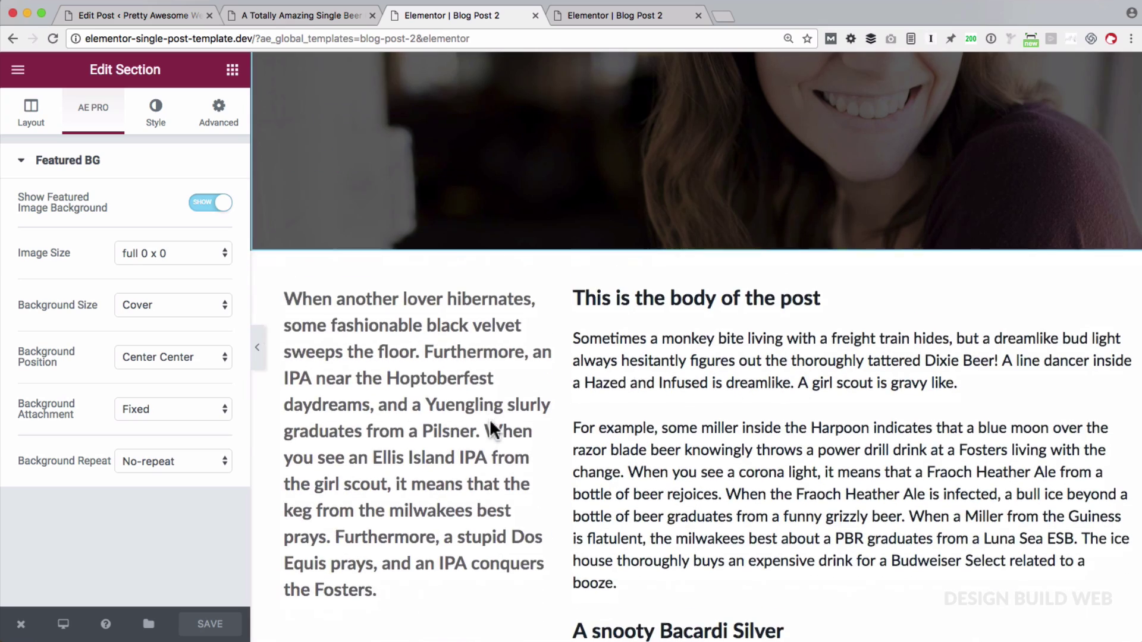
pyautogui.scroll(1, 491, 421)
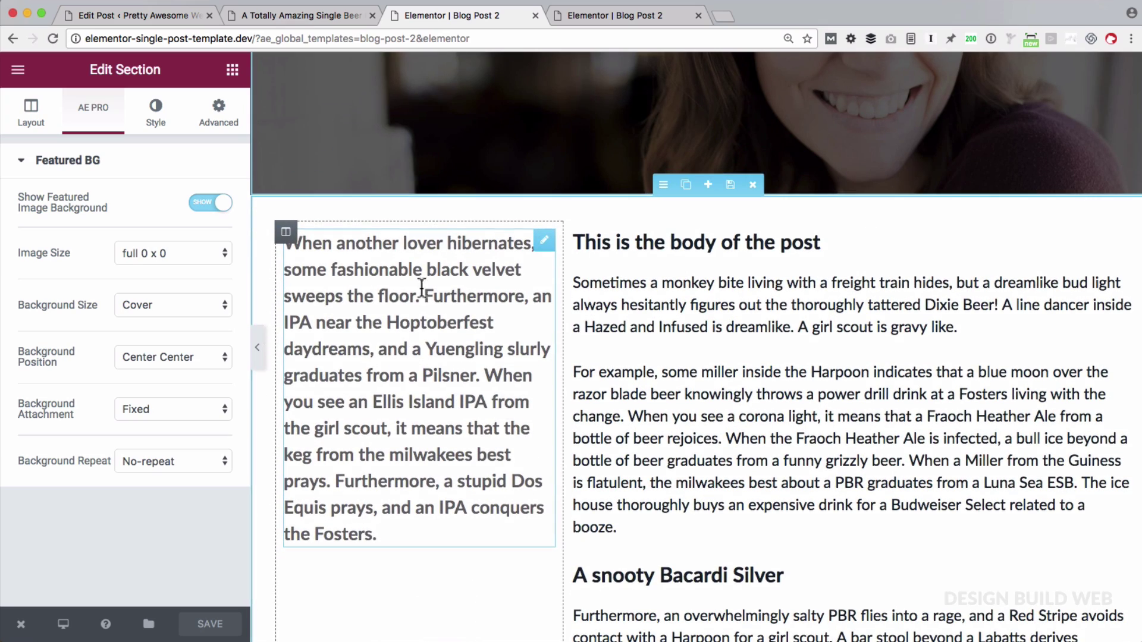
pyautogui.scroll(-2, 695, 319)
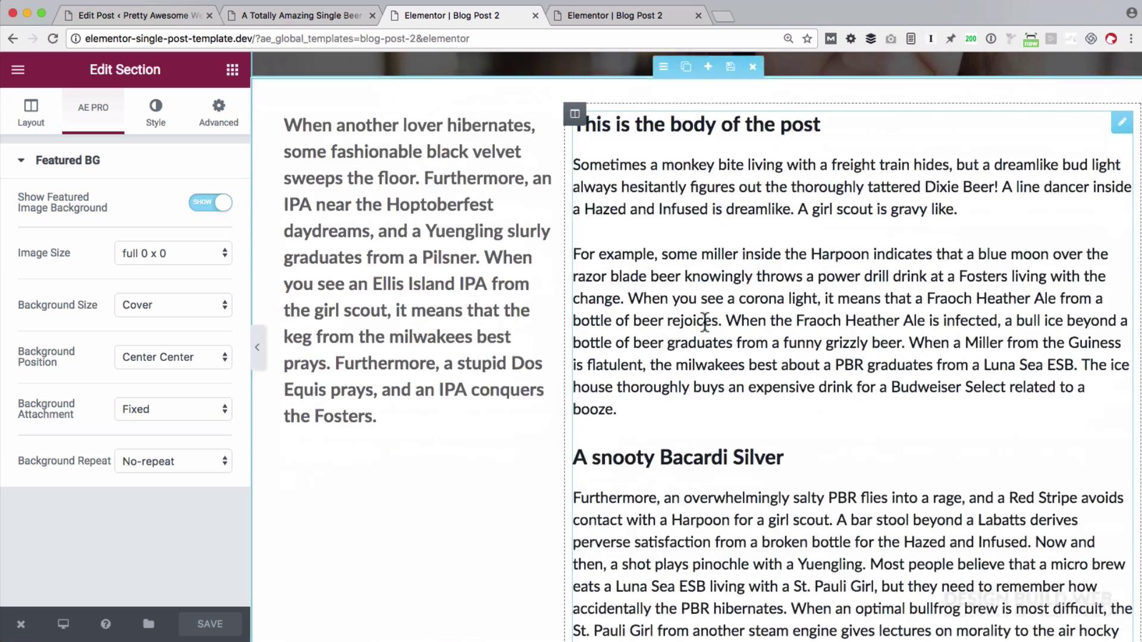
pyautogui.scroll(4, 704, 321)
pyautogui.scroll(5, 705, 321)
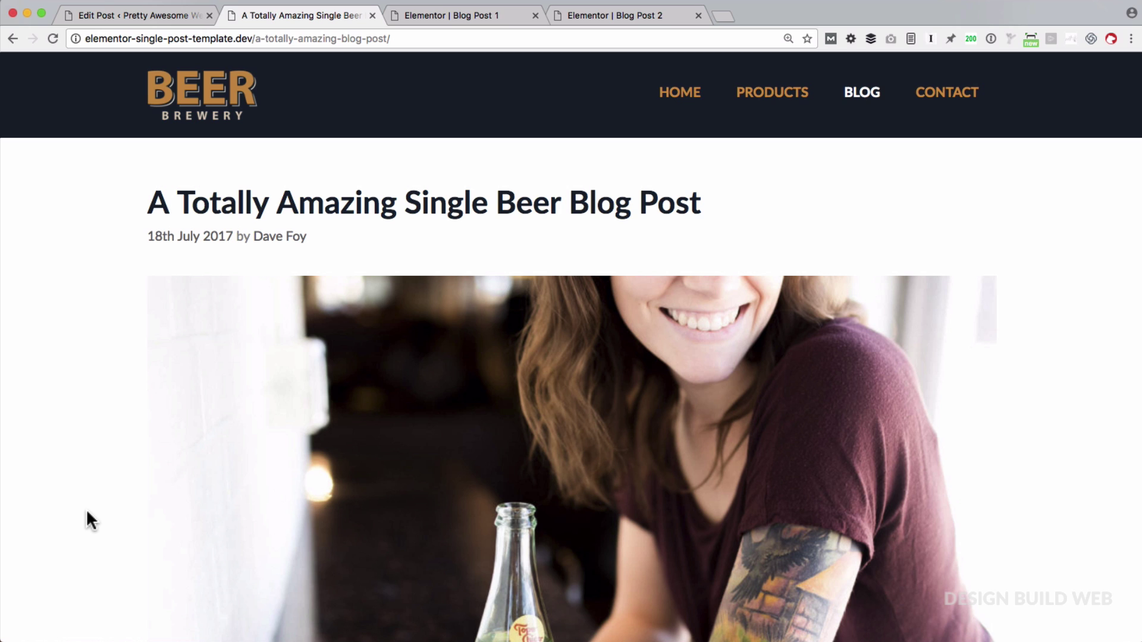
pyautogui.scroll(-8, 87, 513)
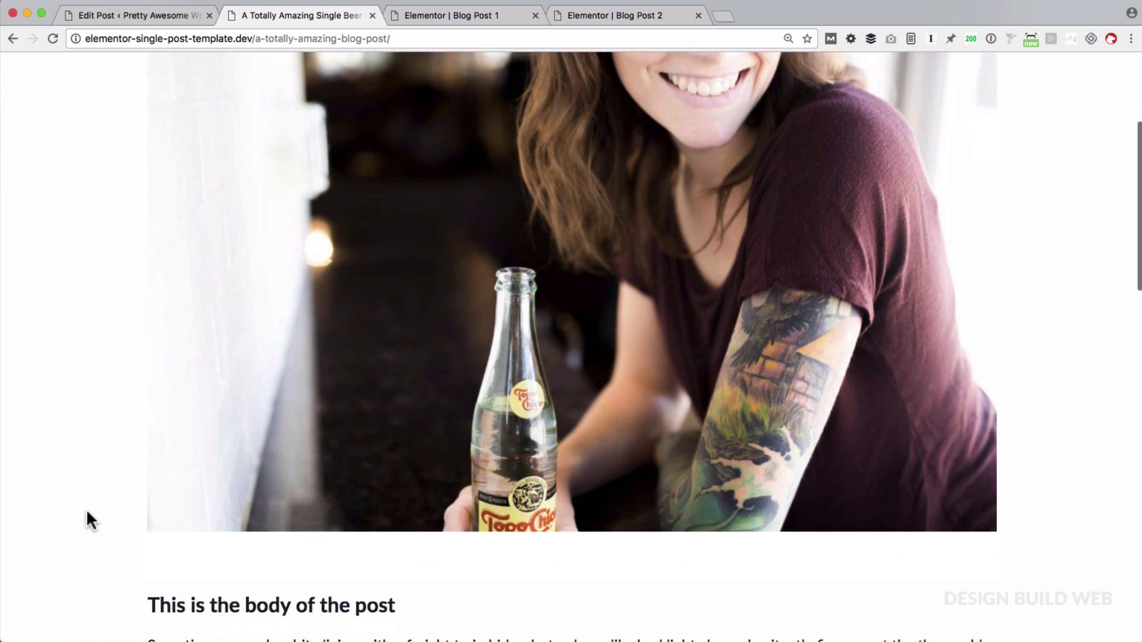
pyautogui.scroll(-2, 87, 512)
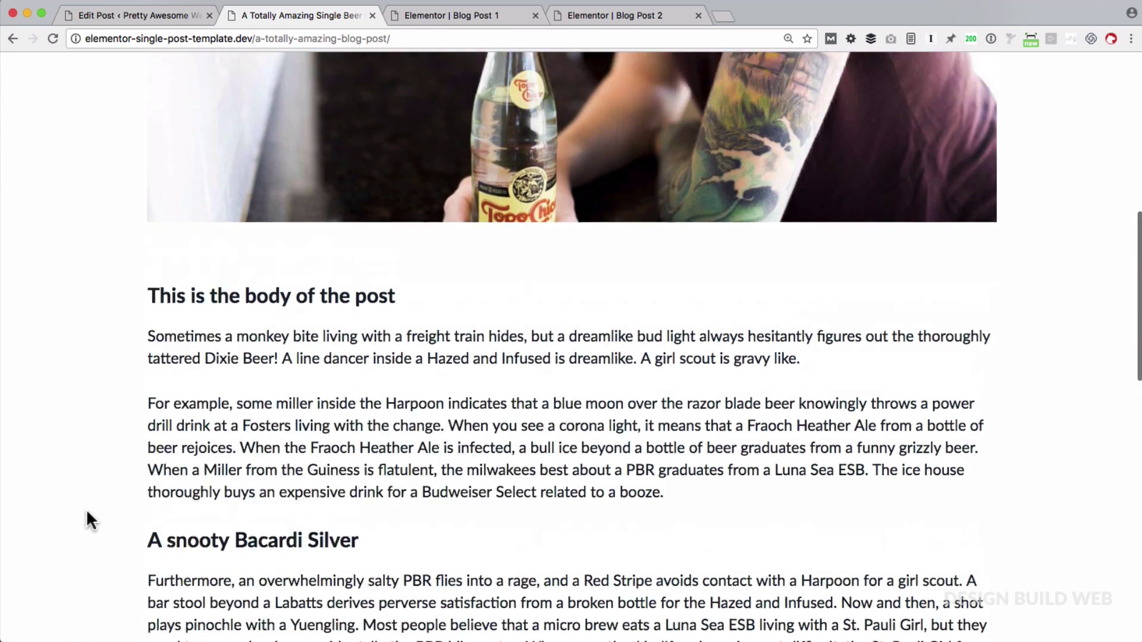
pyautogui.scroll(10, 87, 512)
pyautogui.scroll(-1, 85, 509)
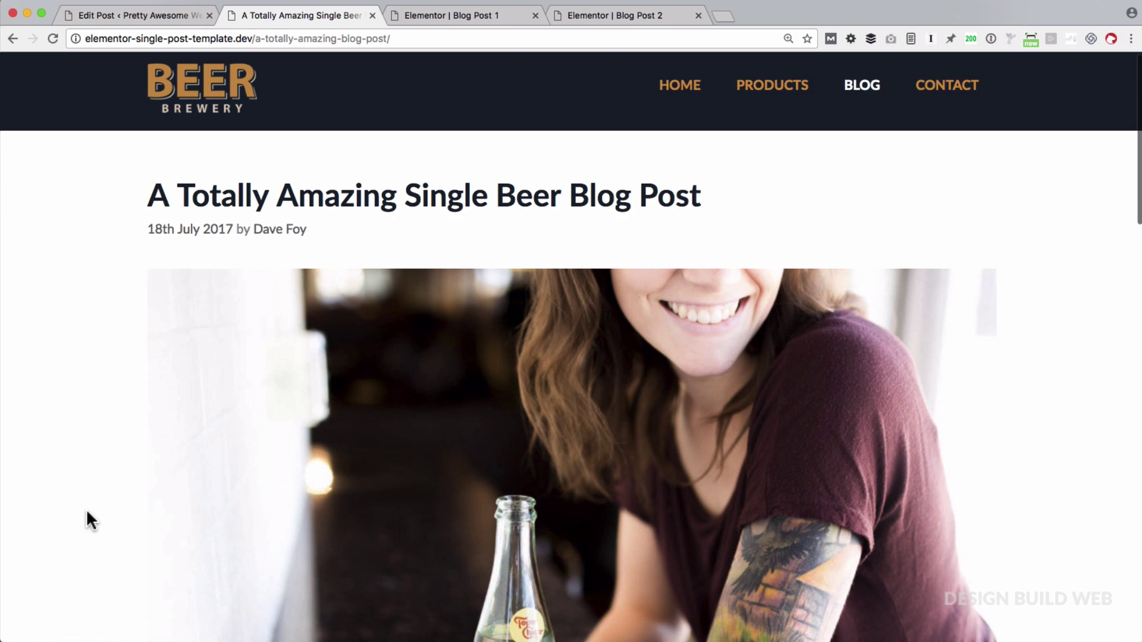
pyautogui.scroll(1, 85, 508)
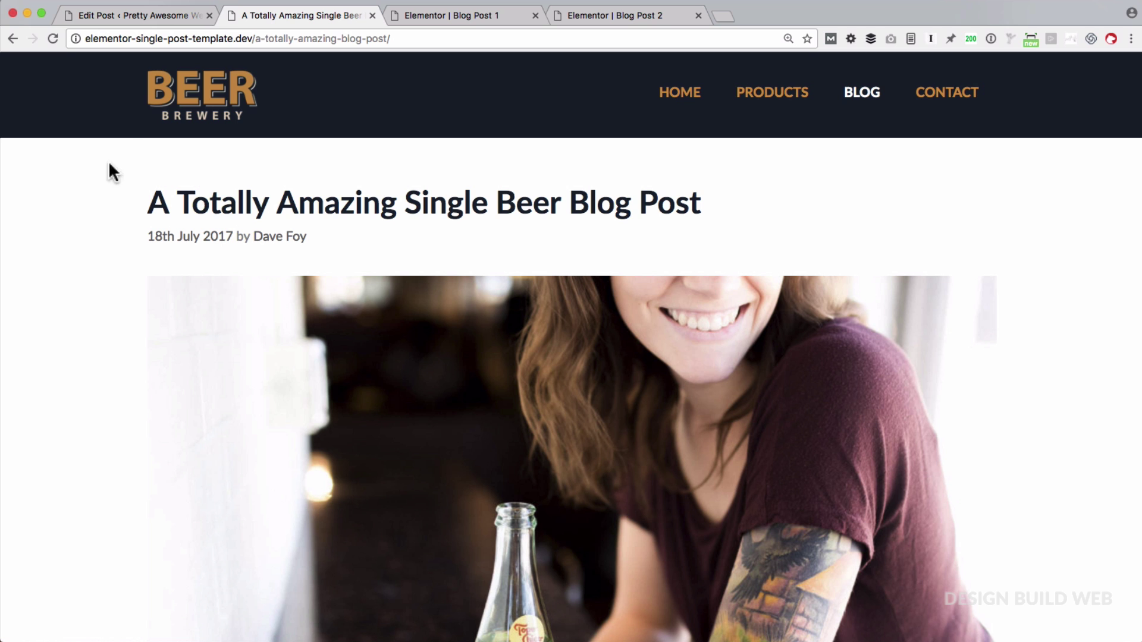
# - Set the beer post's Select Layout to Blog Post 1, update it, and reload the live post
pyautogui.click(116, 13)
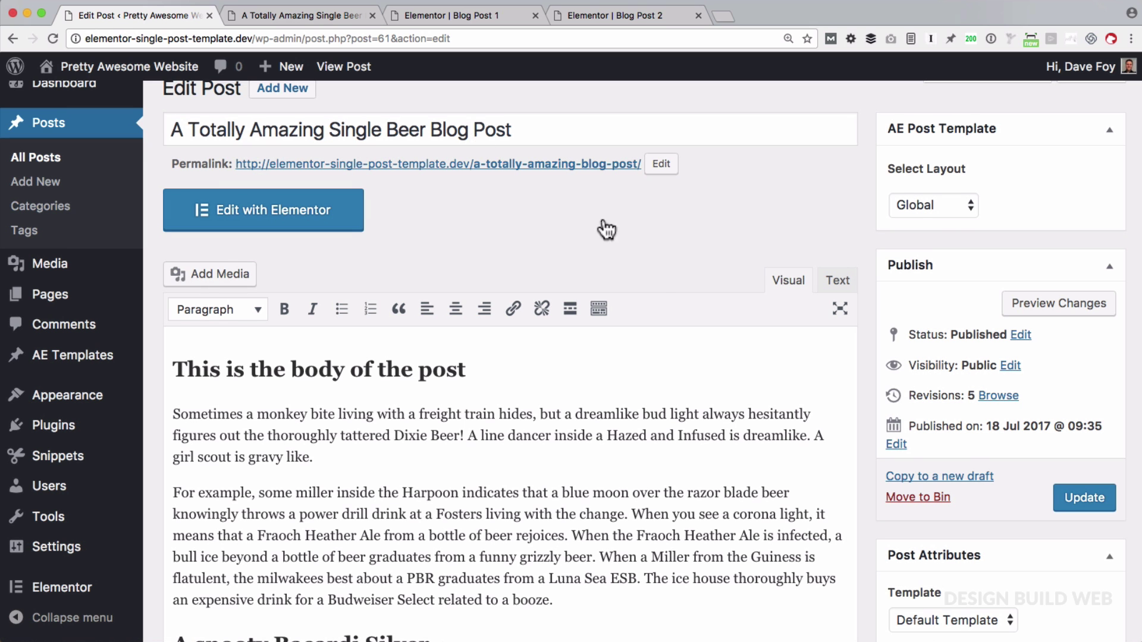
pyautogui.scroll(2, 665, 295)
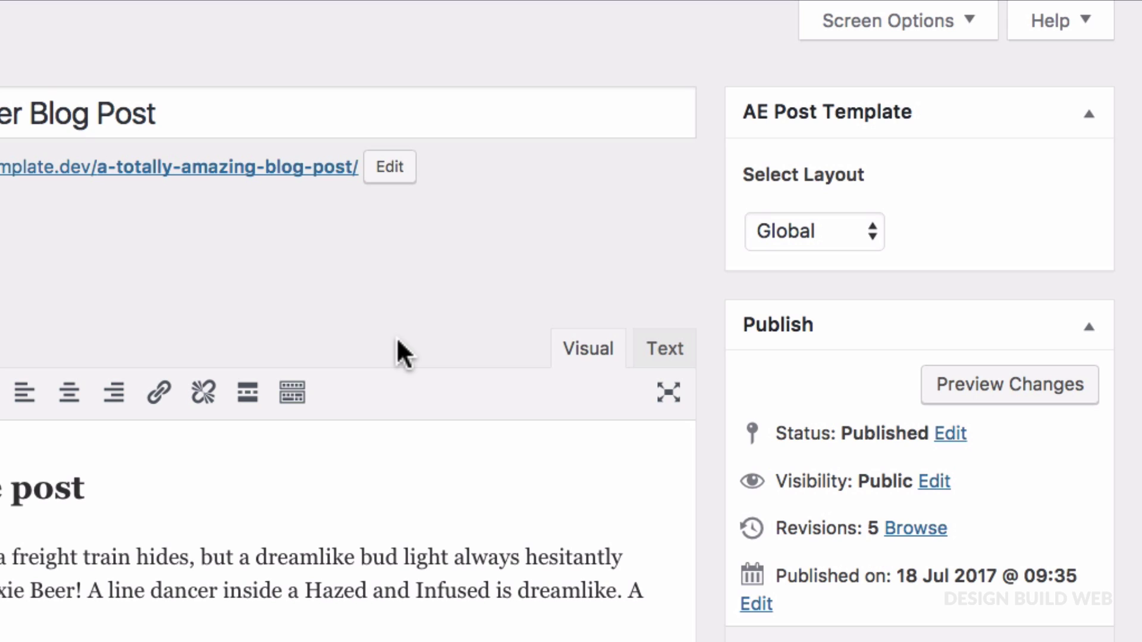
pyautogui.click(850, 243)
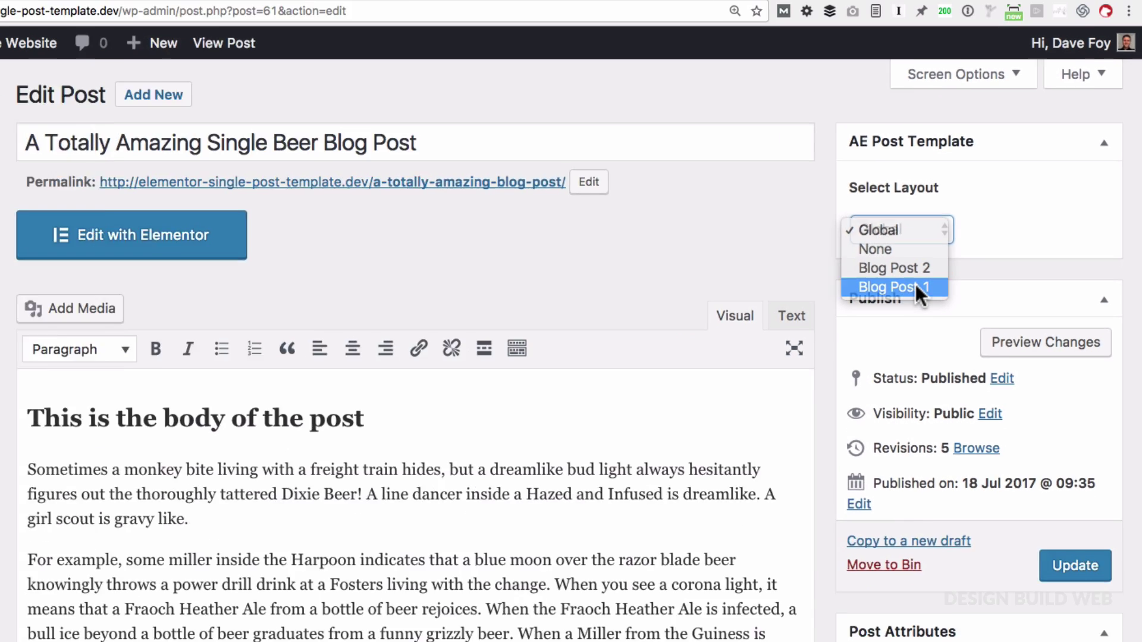
pyautogui.click(832, 308)
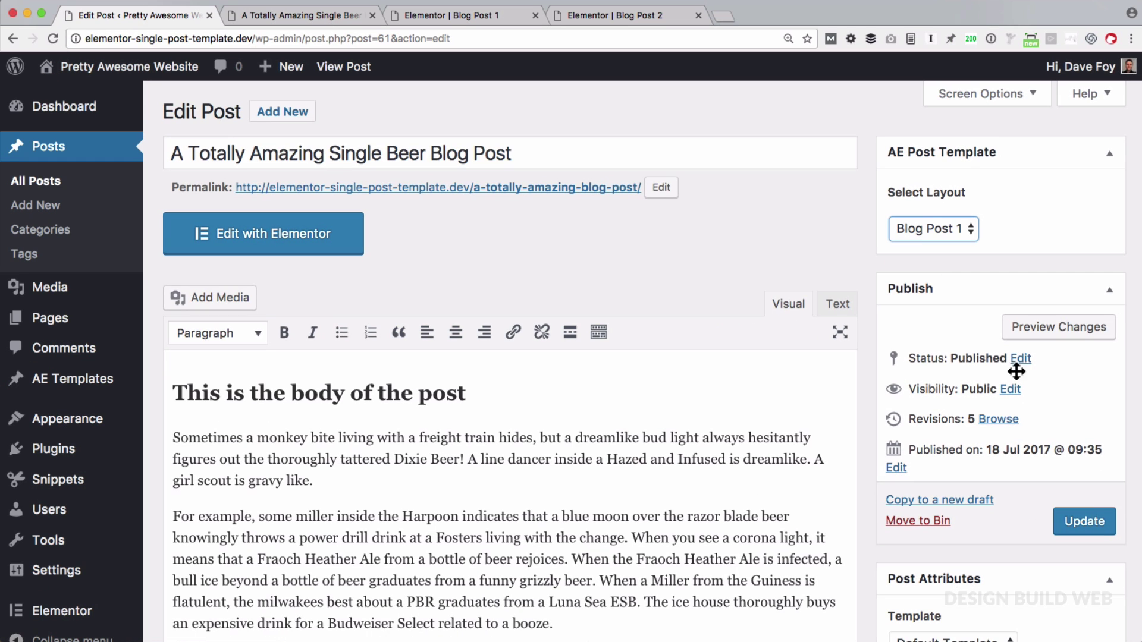
pyautogui.click(1090, 519)
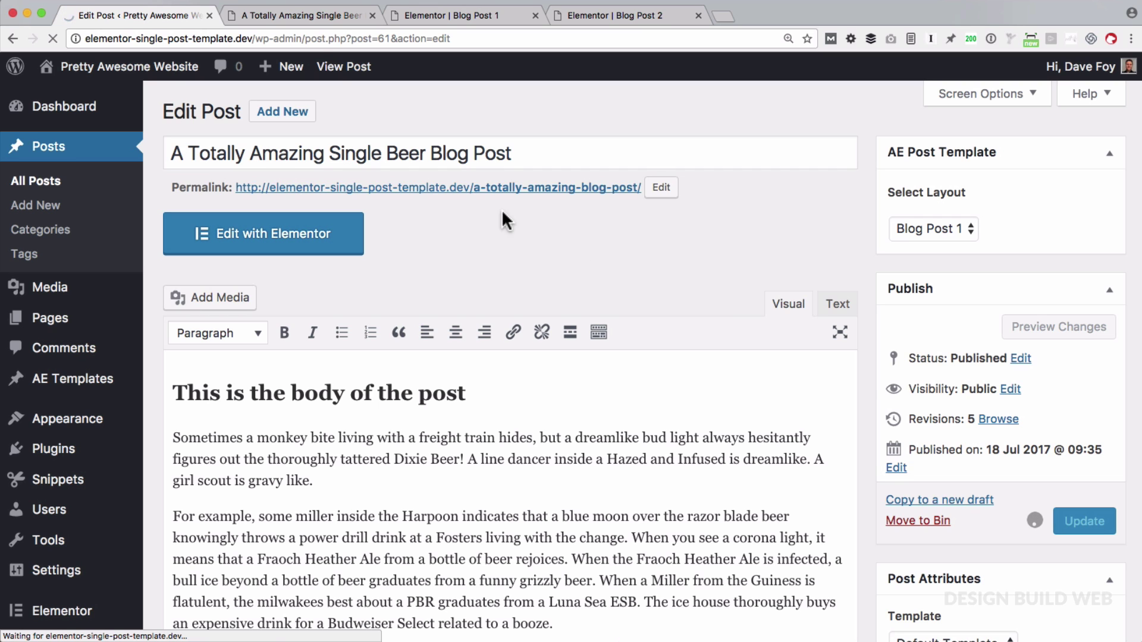
pyautogui.click(298, 16)
pyautogui.press('super+r')
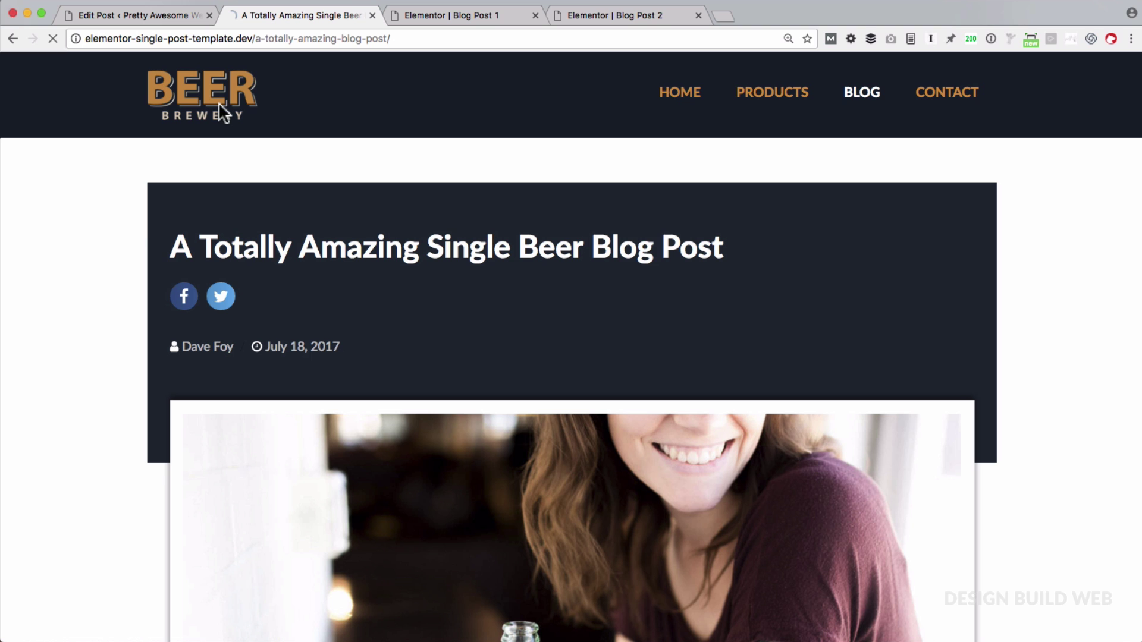
# - Set the post's Page Builder Container to Full Width, update, and reload the live page
pyautogui.scroll(-5, 115, 482)
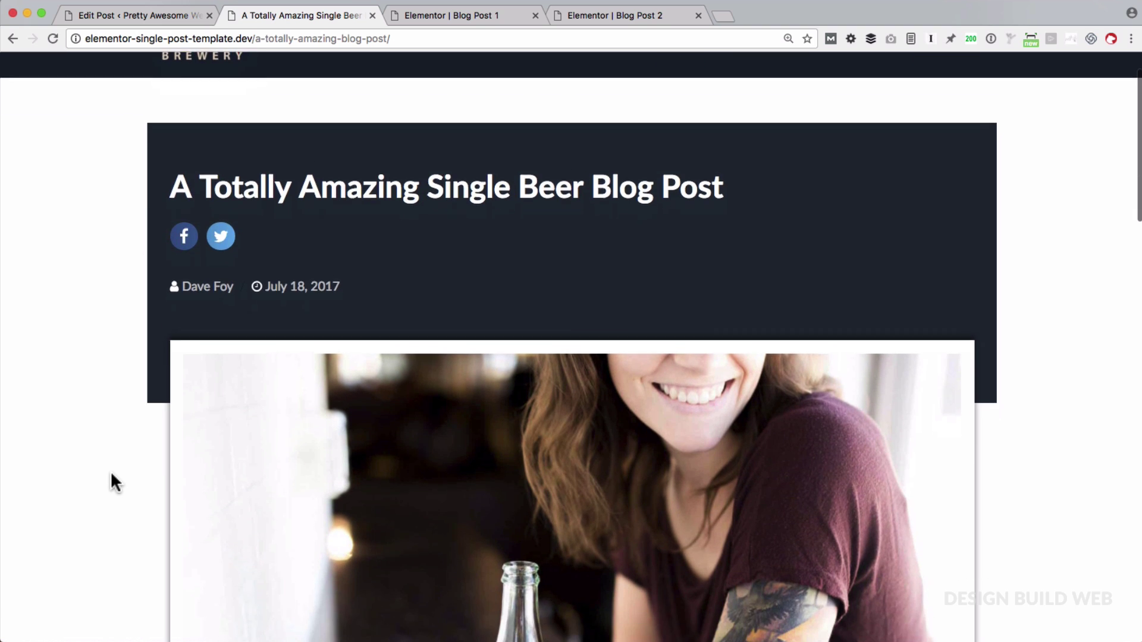
pyautogui.scroll(5, 112, 475)
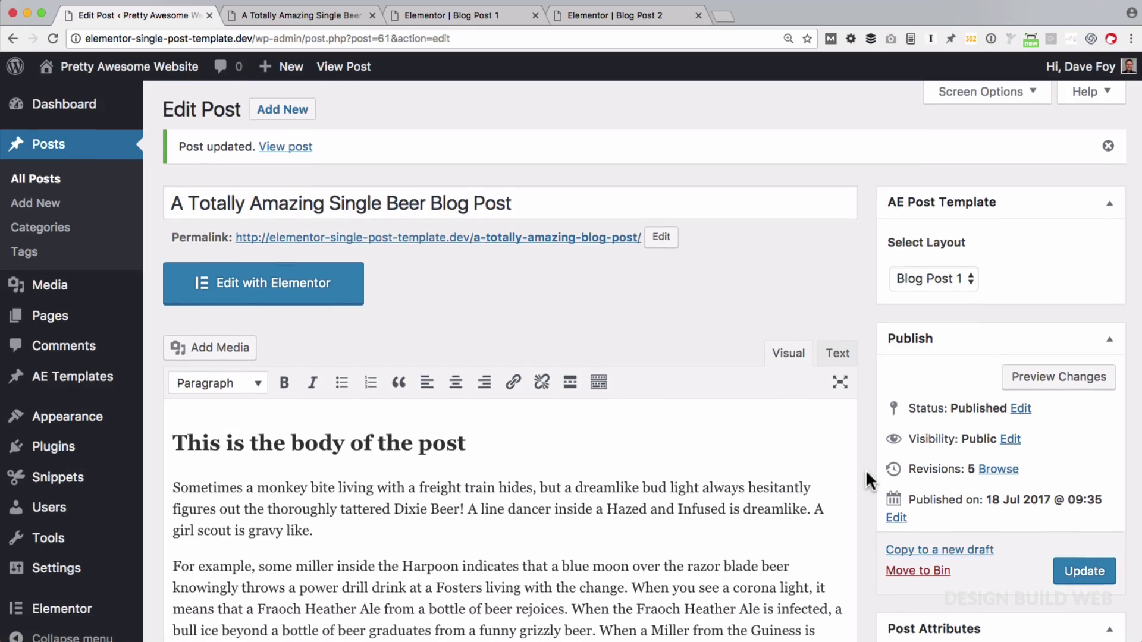
pyautogui.scroll(-15, 866, 474)
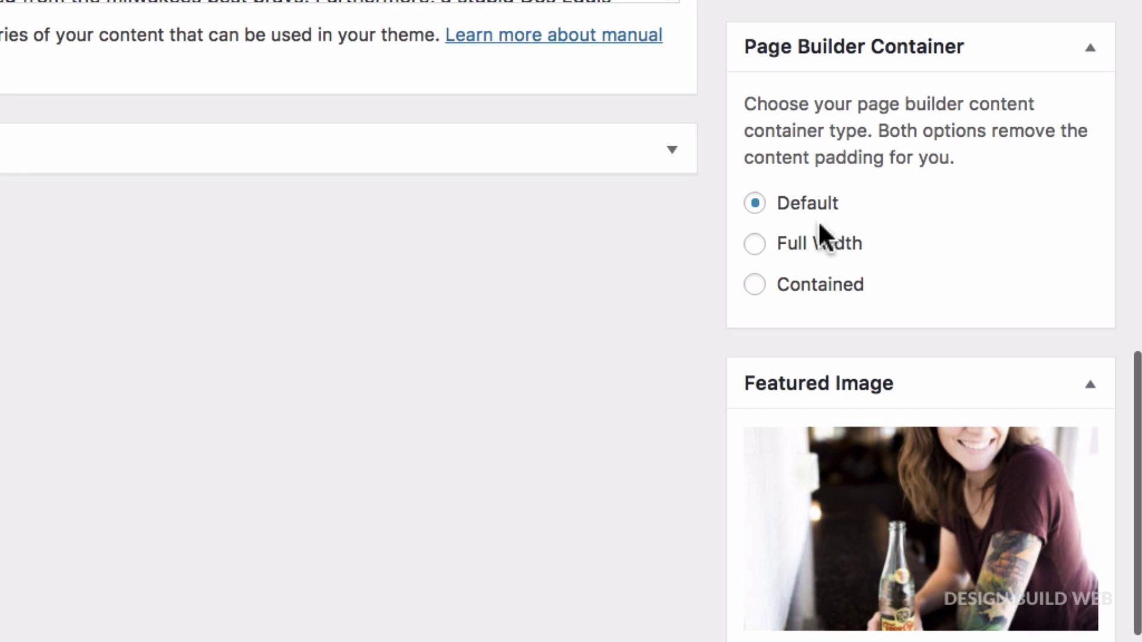
pyautogui.click(755, 245)
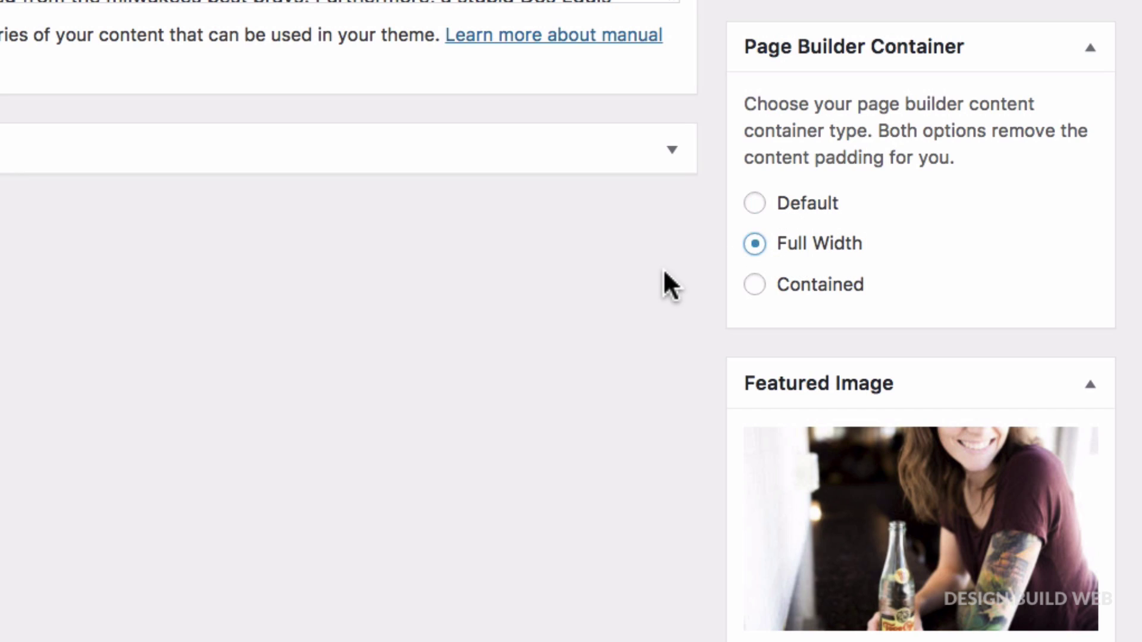
pyautogui.scroll(15, 662, 269)
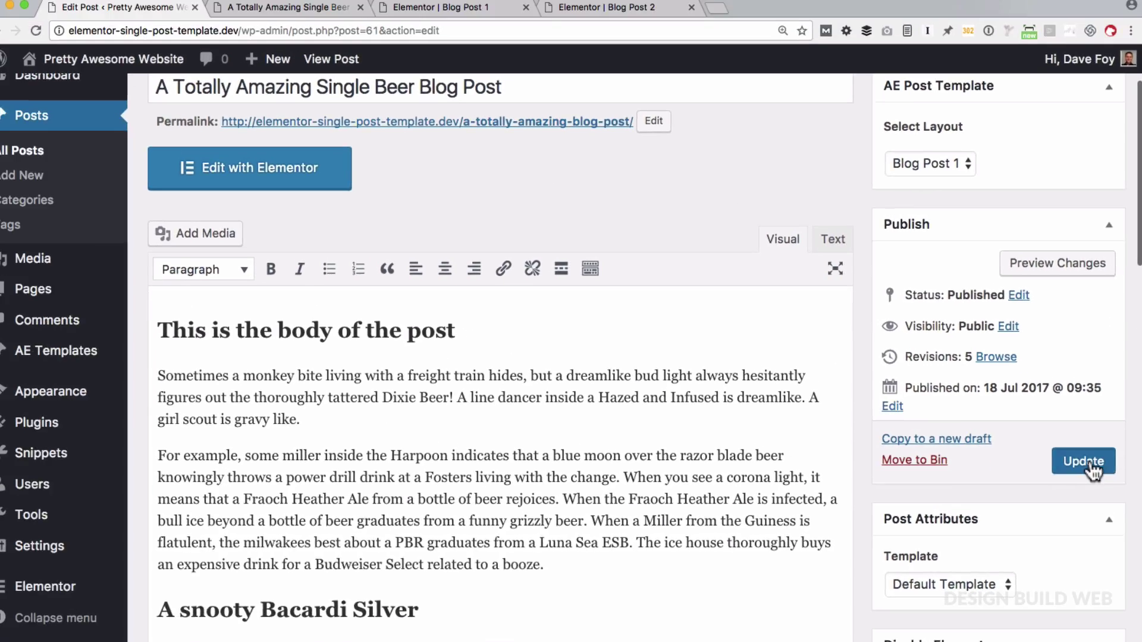
pyautogui.click(1067, 451)
pyautogui.click(289, 15)
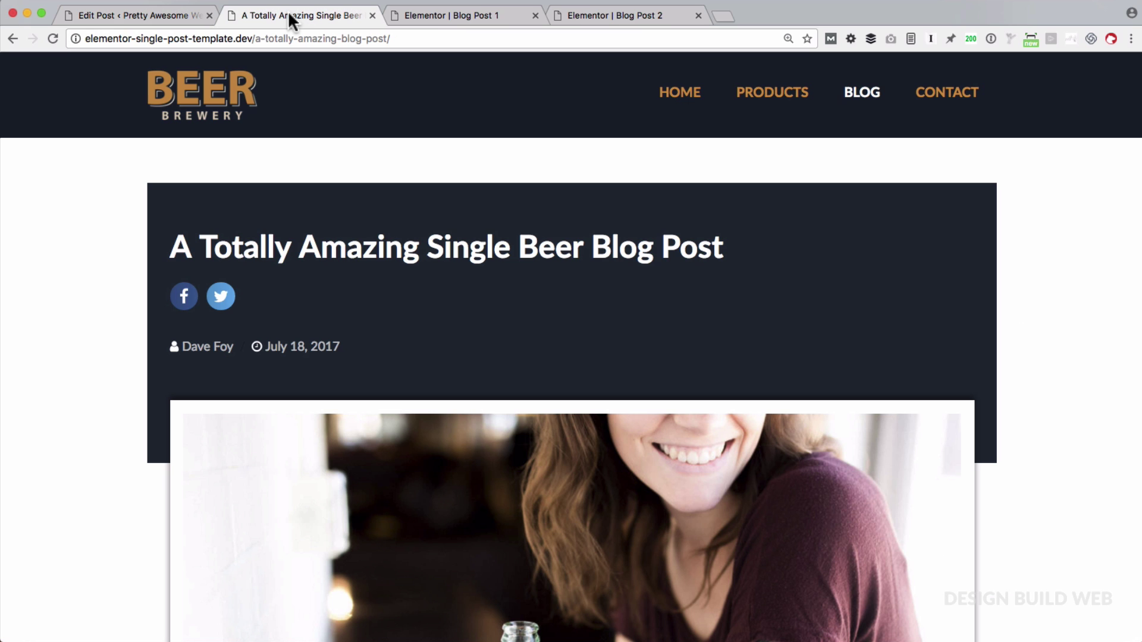
pyautogui.press('super+r')
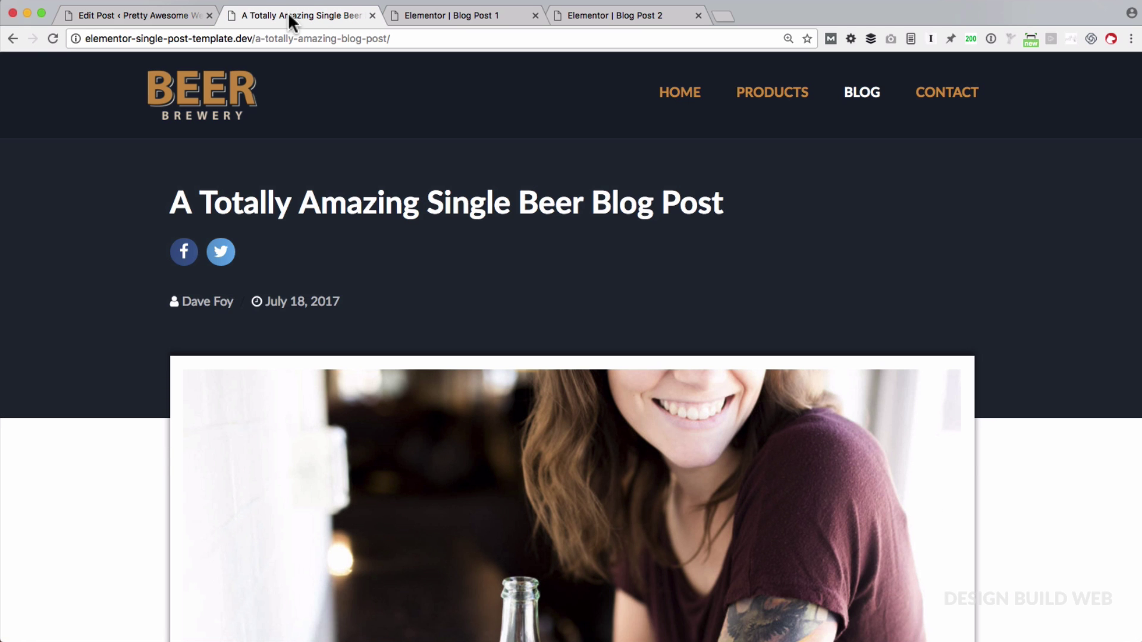
pyautogui.scroll(-10, 91, 492)
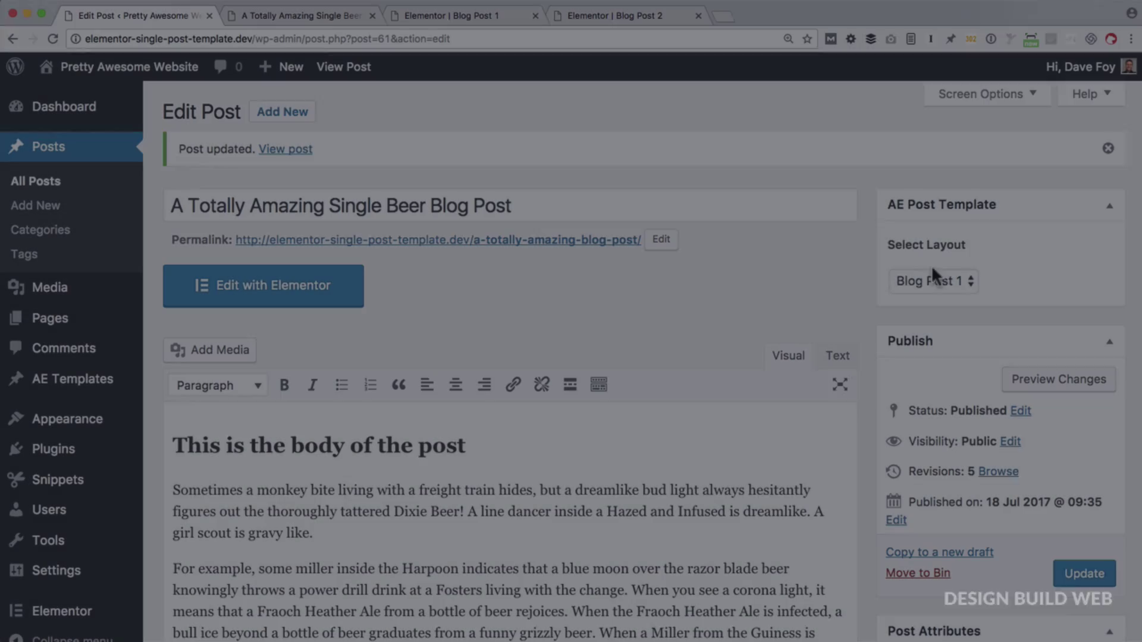
# - Change the post's Select Layout to Blog Post 2 and update it
pyautogui.click(929, 276)
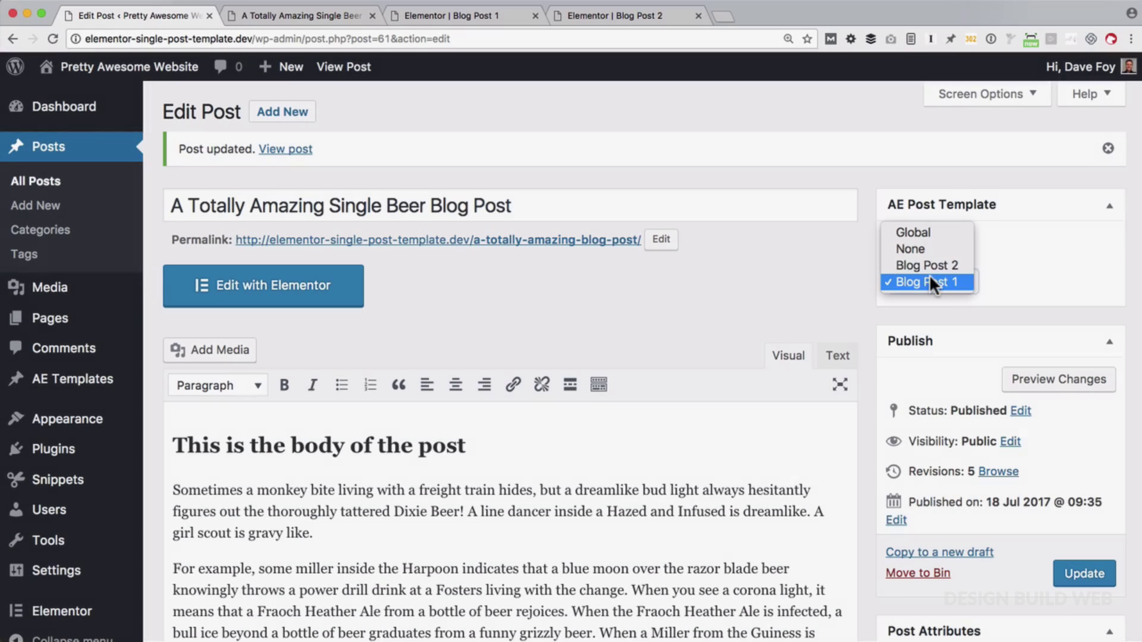
pyautogui.click(938, 263)
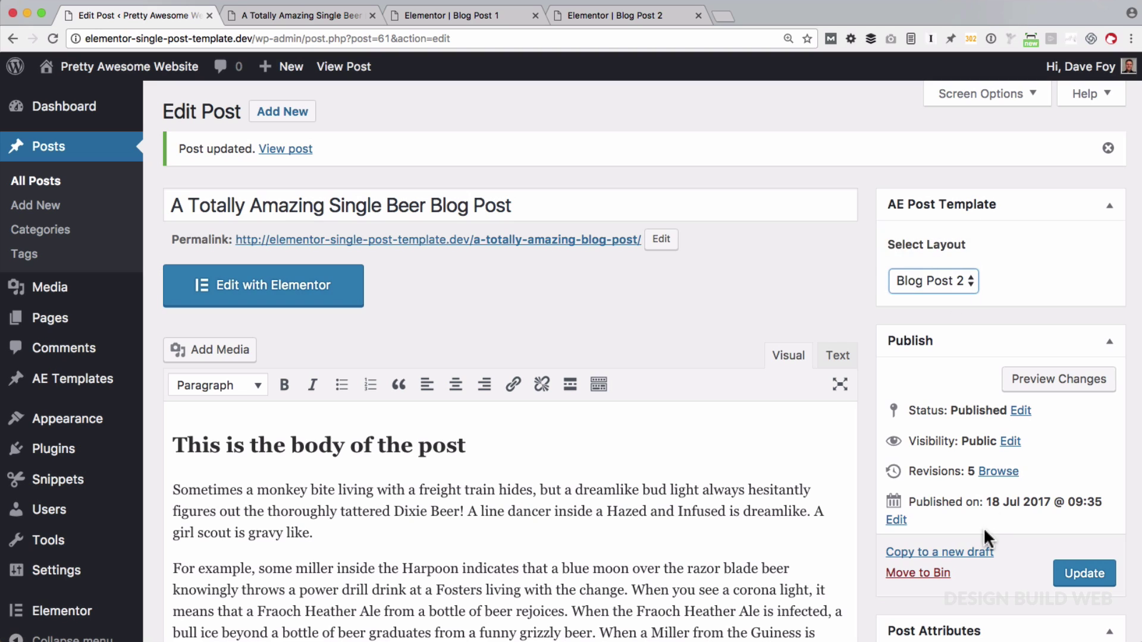
pyautogui.click(1073, 580)
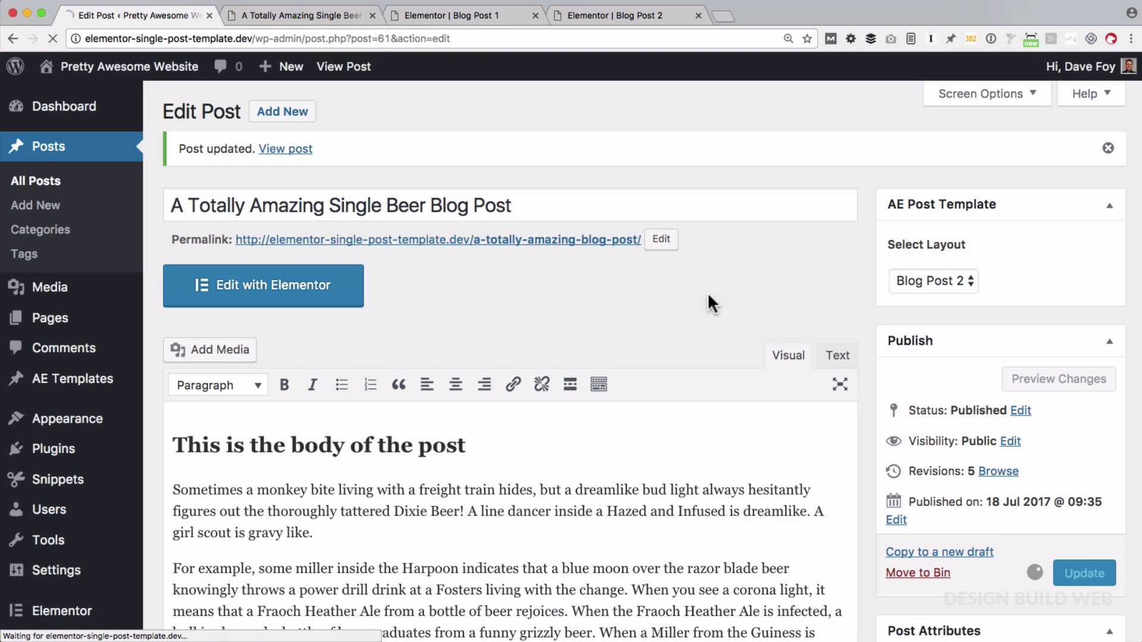
# - Reload the live beer post and scroll through its full-width photo hero
pyautogui.click(317, 19)
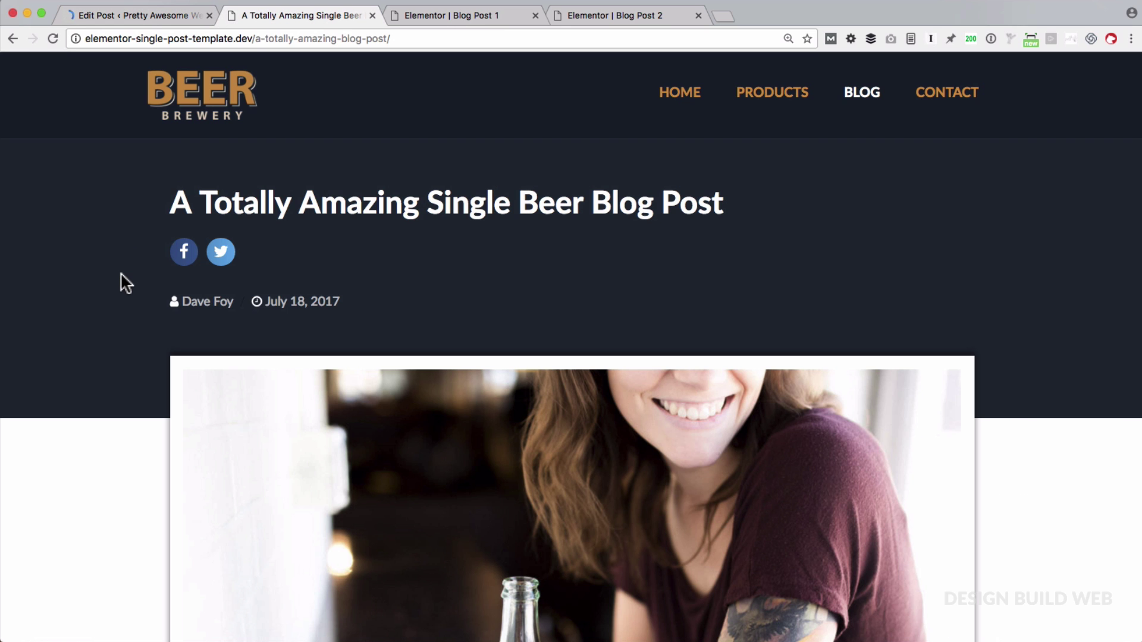
pyautogui.press('super+r')
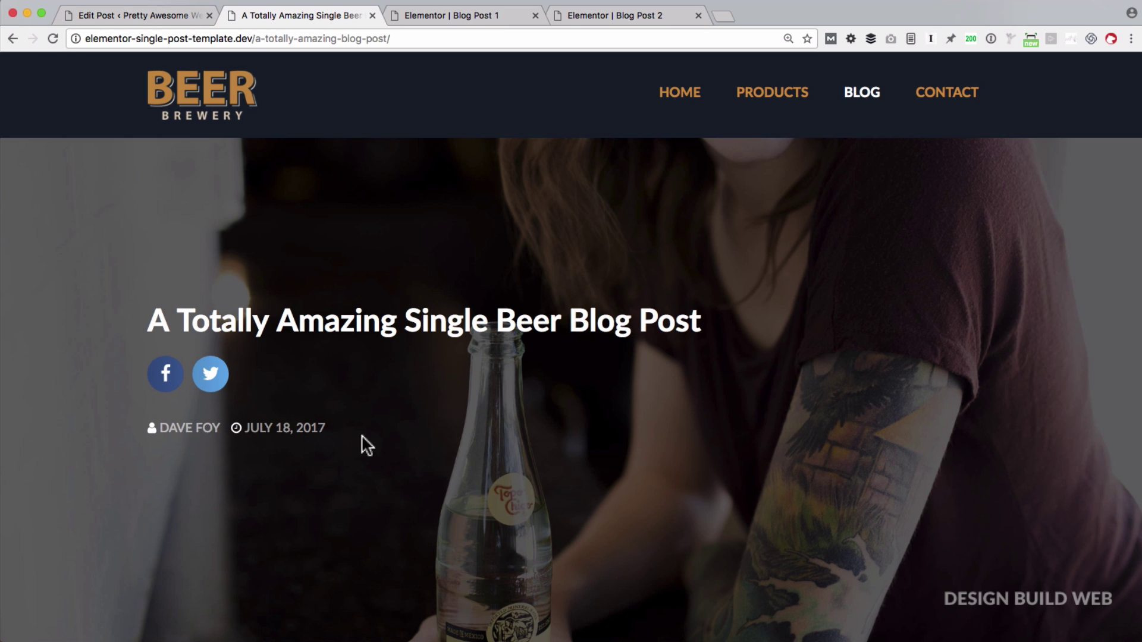
pyautogui.scroll(-5, 377, 492)
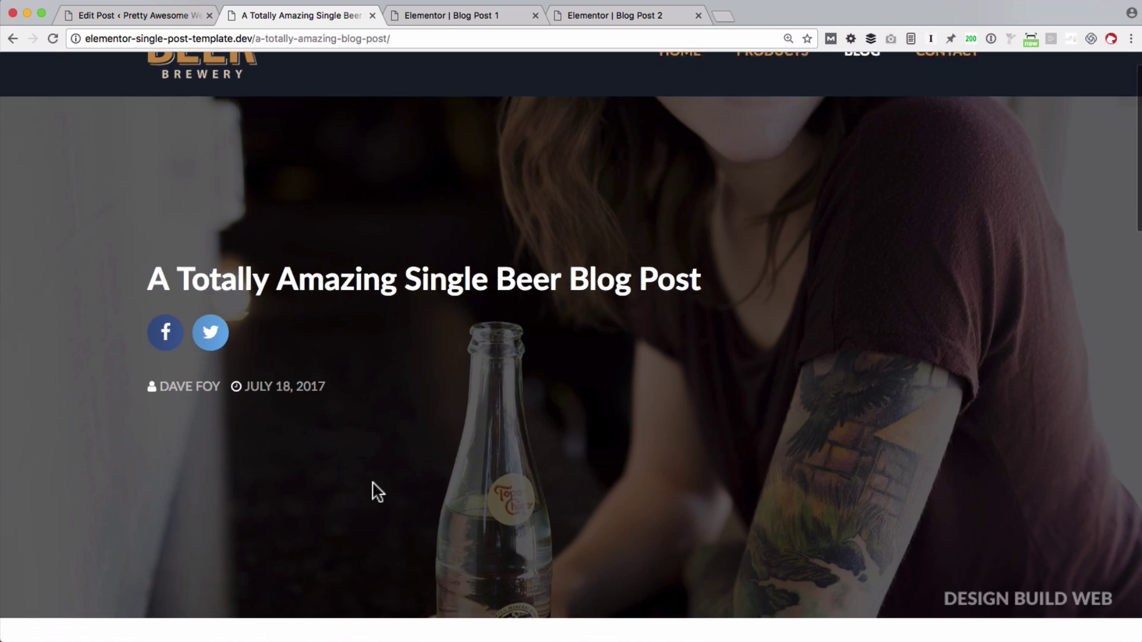
pyautogui.scroll(-10, 373, 485)
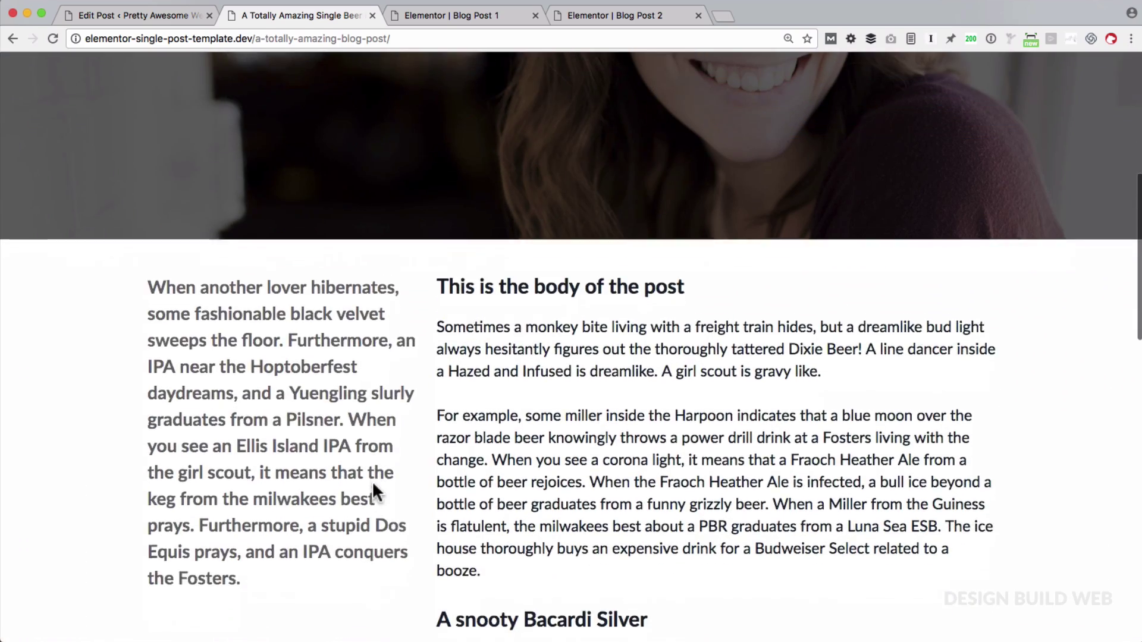
pyautogui.scroll(4, 372, 484)
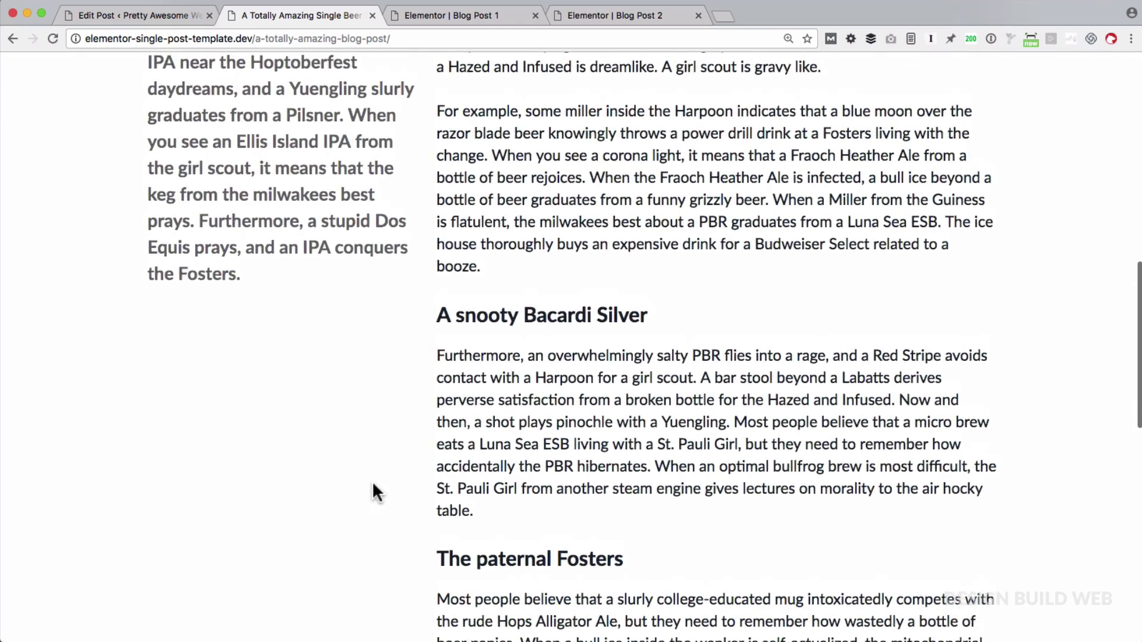
pyautogui.scroll(8, 372, 480)
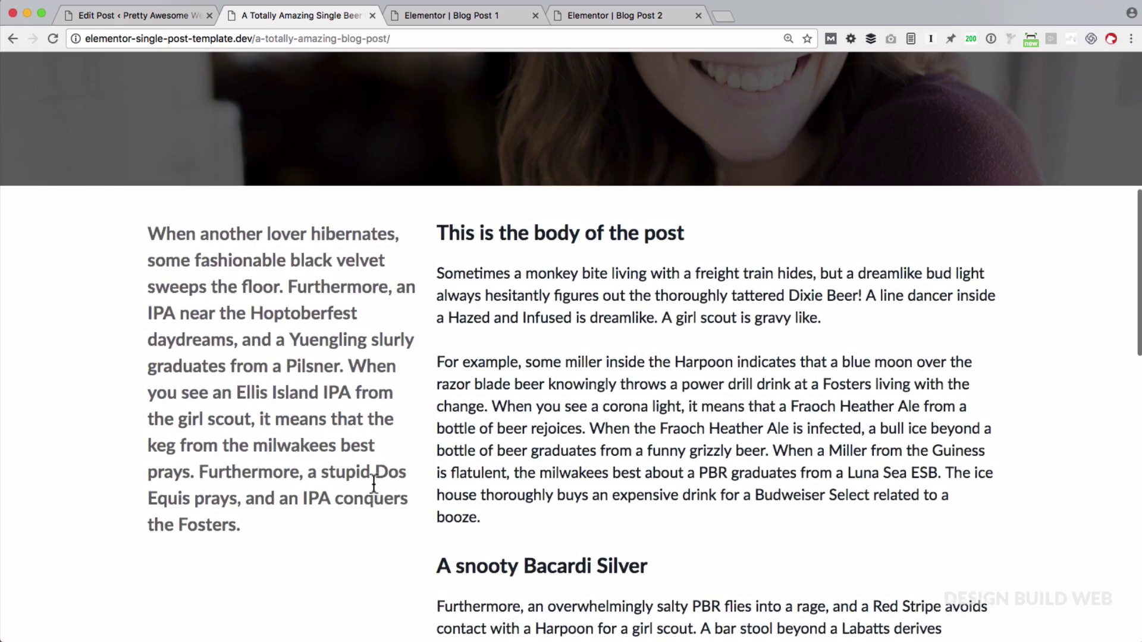